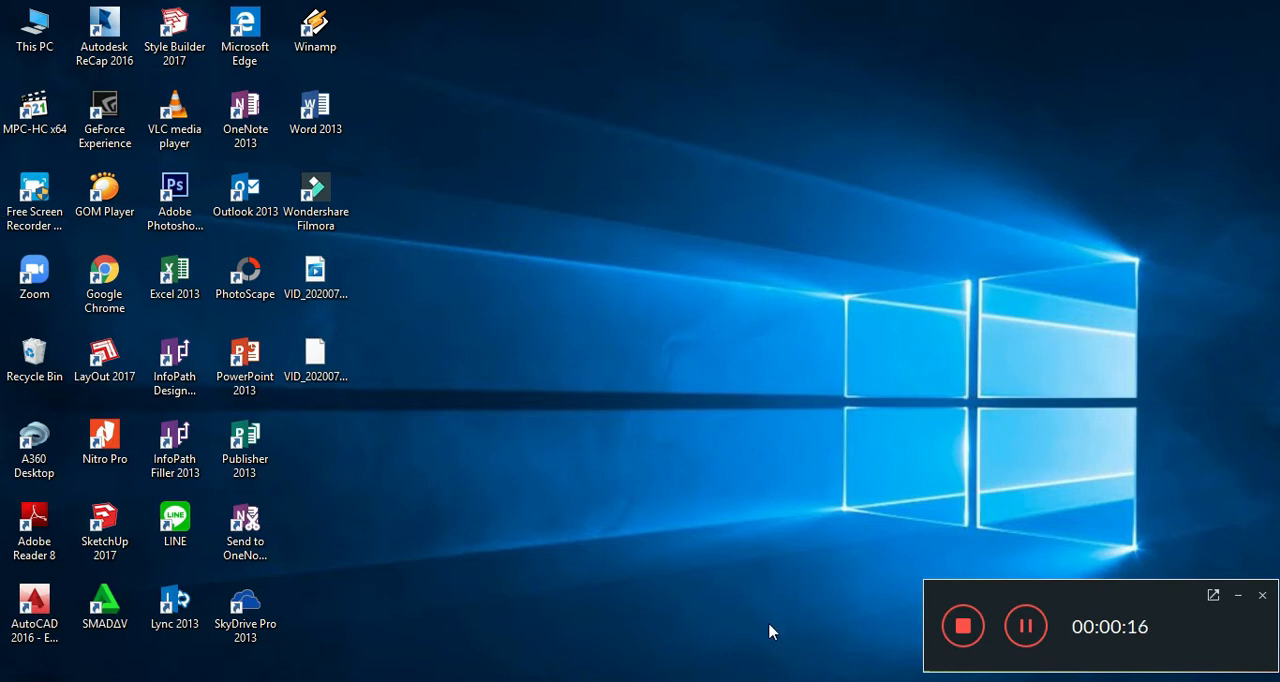
Switch to Photoshop and create a new document 150 mm wide and 150 mm high.
{"action": "left_click", "coordinate": [616, 680]}
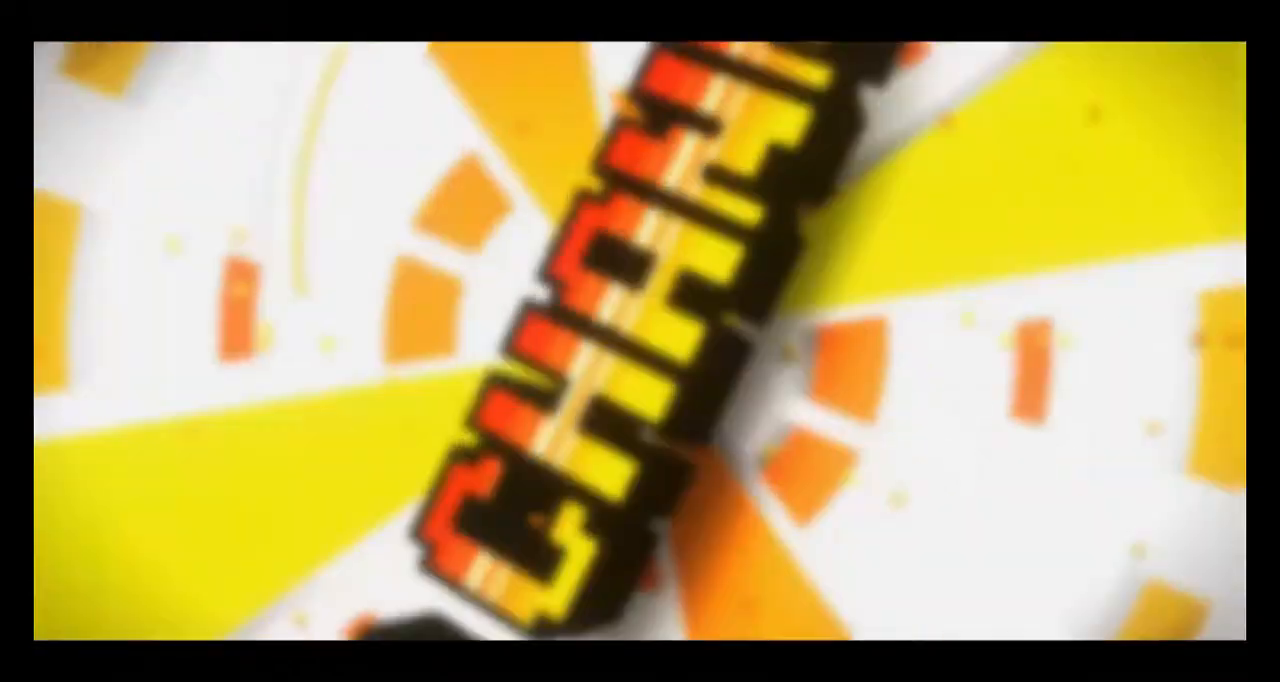
{"action": "left_click", "coordinate": [1235, 596]}
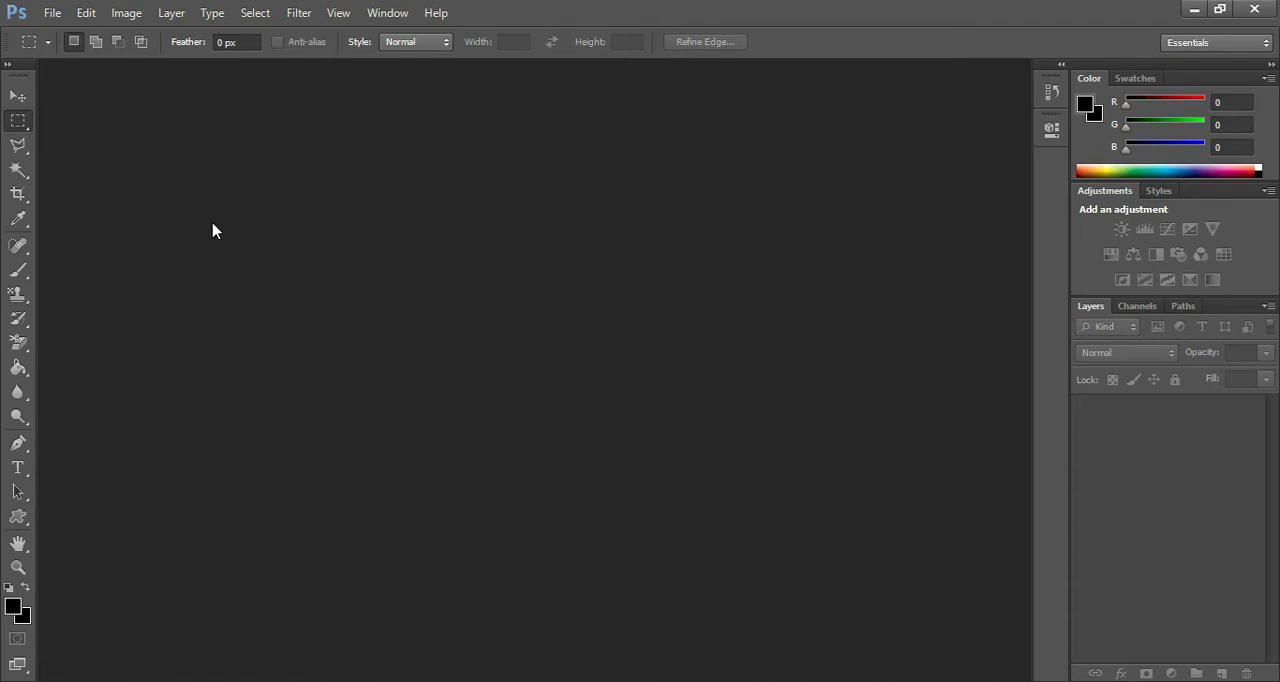
{"action": "left_click", "coordinate": [61, 16]}
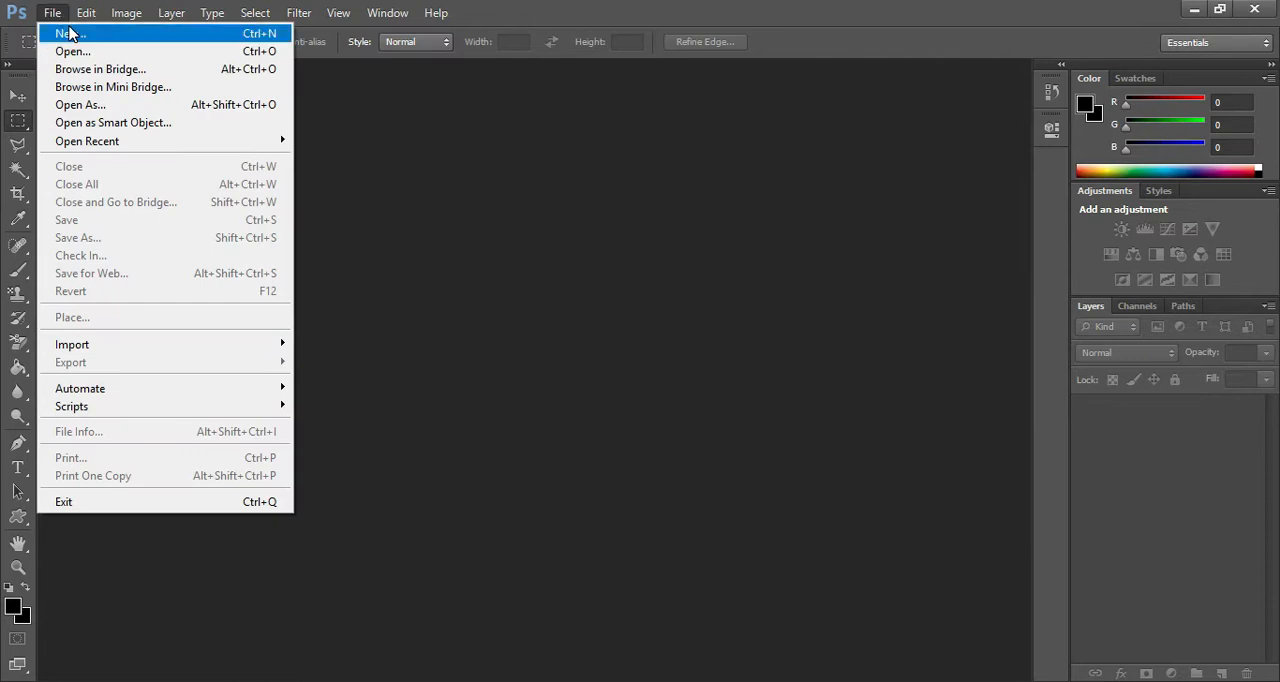
{"action": "left_click", "coordinate": [68, 33]}
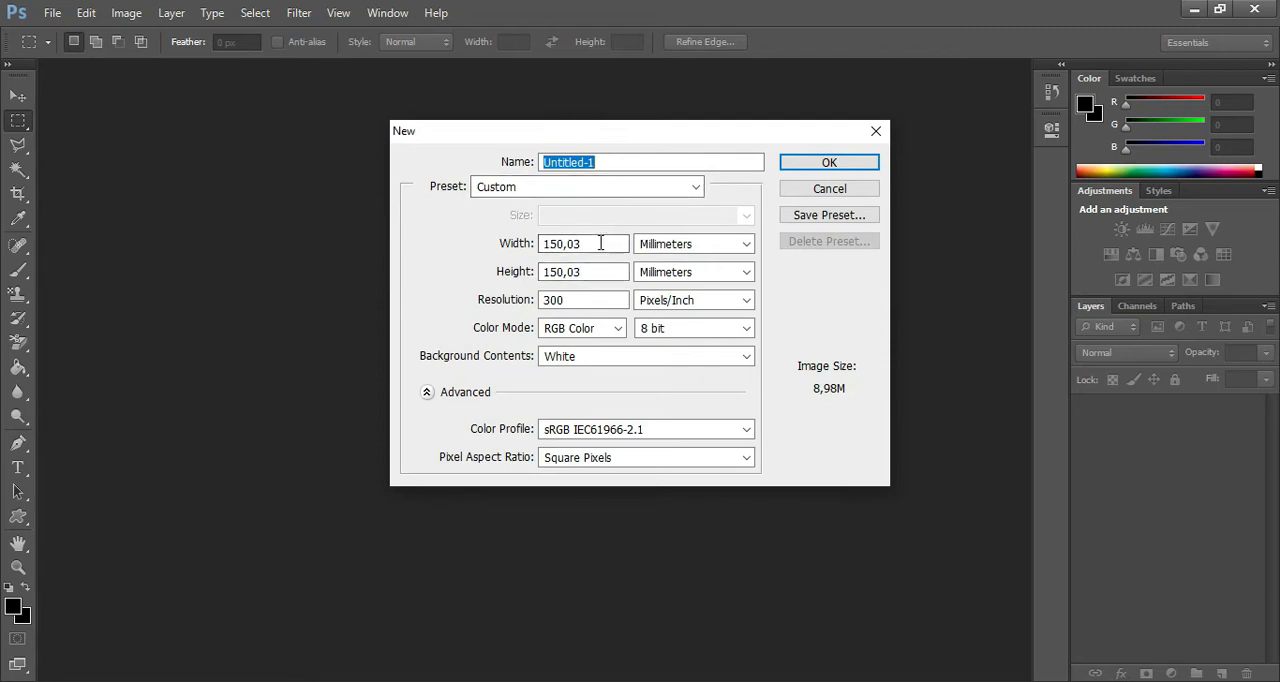
{"action": "double_click", "coordinate": [591, 245]}
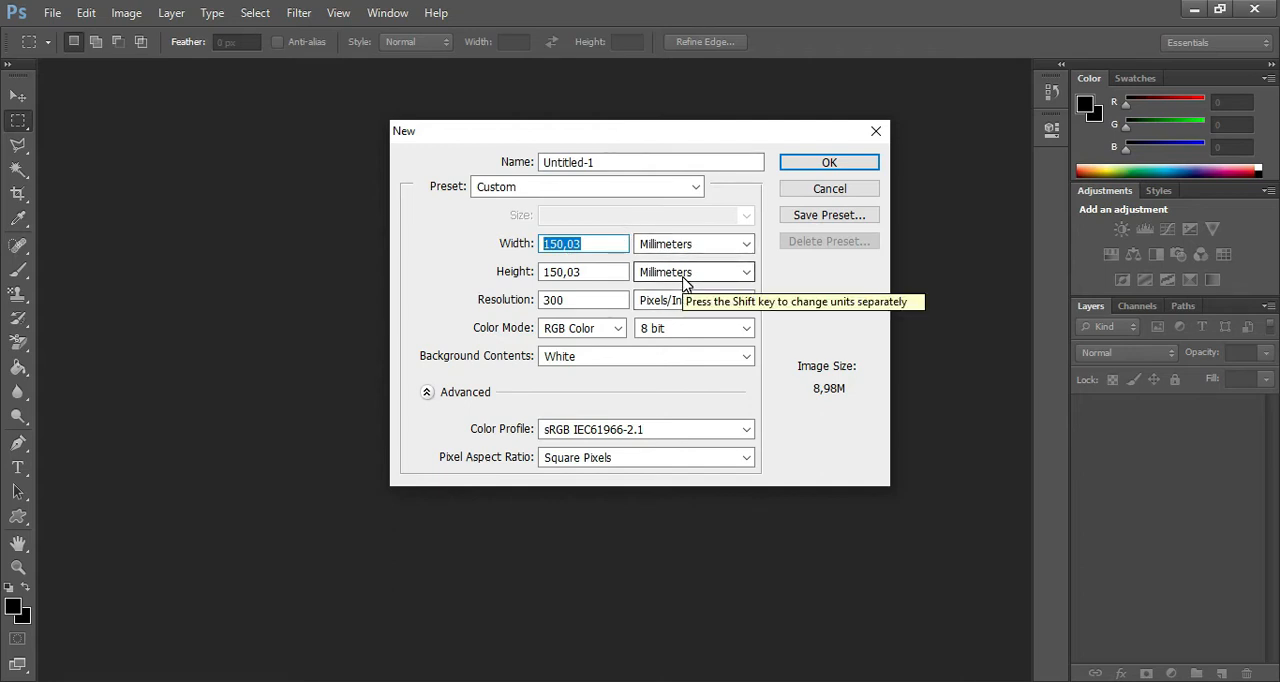
{"action": "type", "text": "150"}
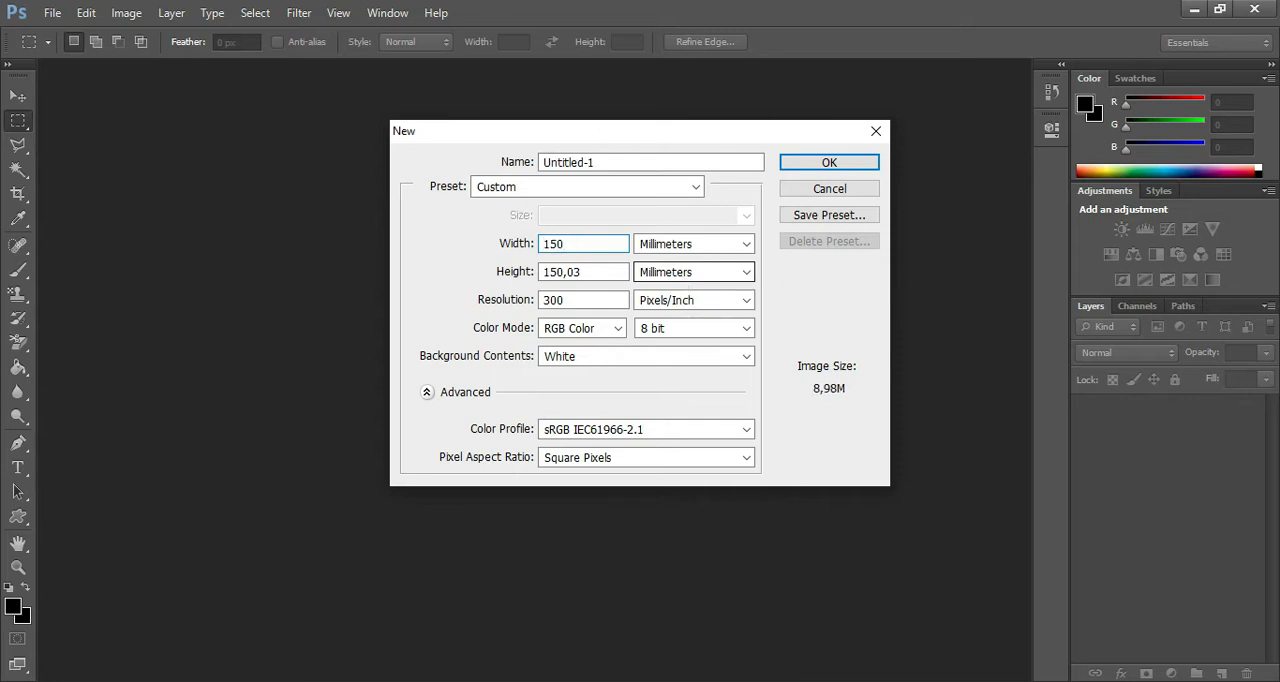
{"action": "double_click", "coordinate": [605, 272]}
{"action": "type", "text": "150"}
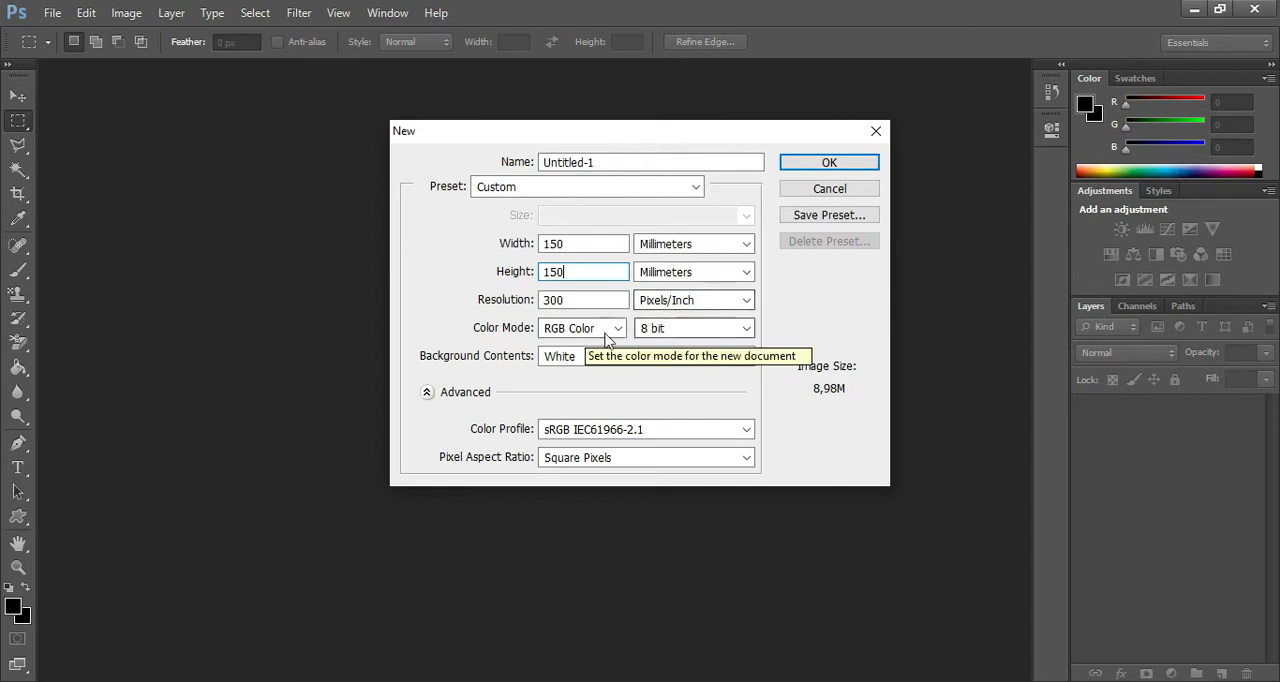
{"action": "left_click", "coordinate": [829, 166]}
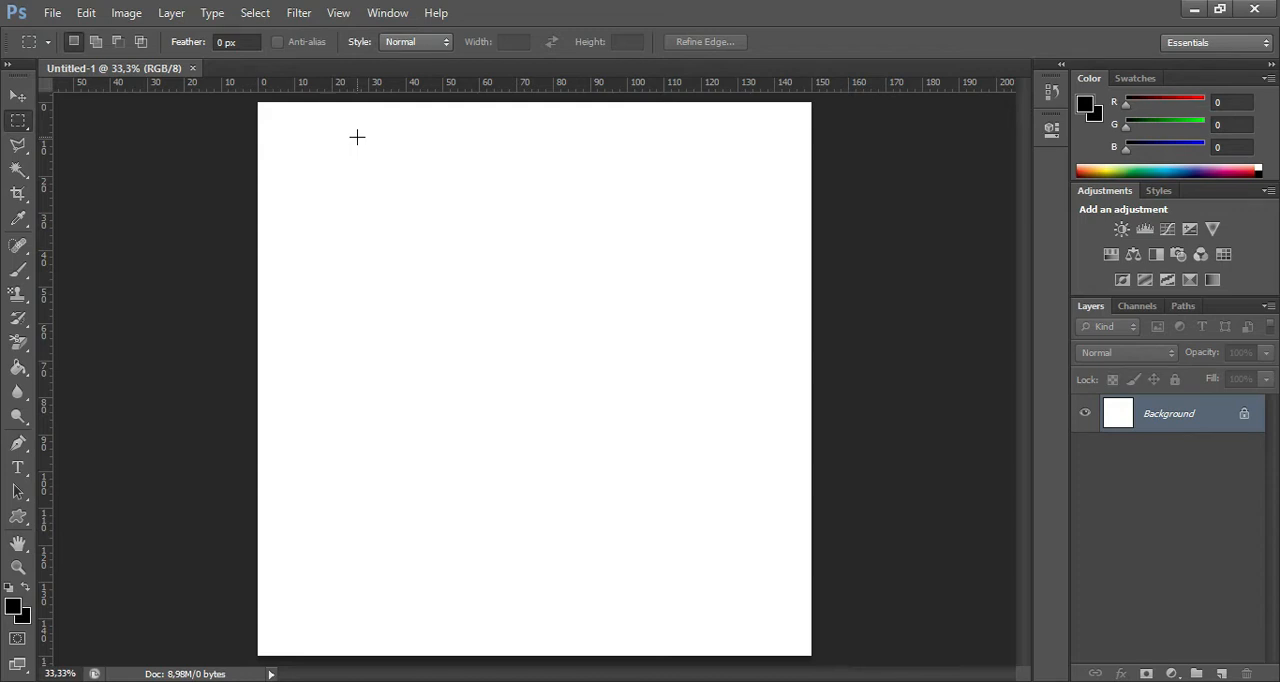
Add a vertical guide at 75 mm, down the middle of the canvas.
{"action": "left_click", "coordinate": [334, 17]}
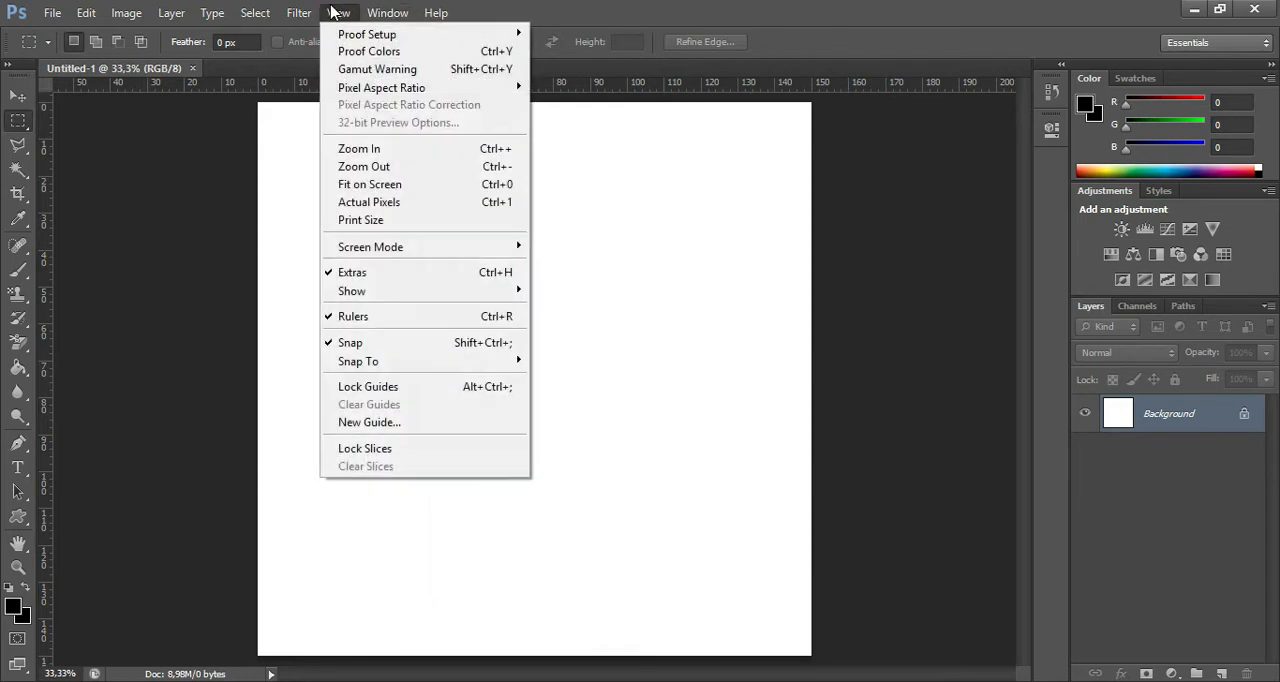
{"action": "left_click", "coordinate": [426, 422]}
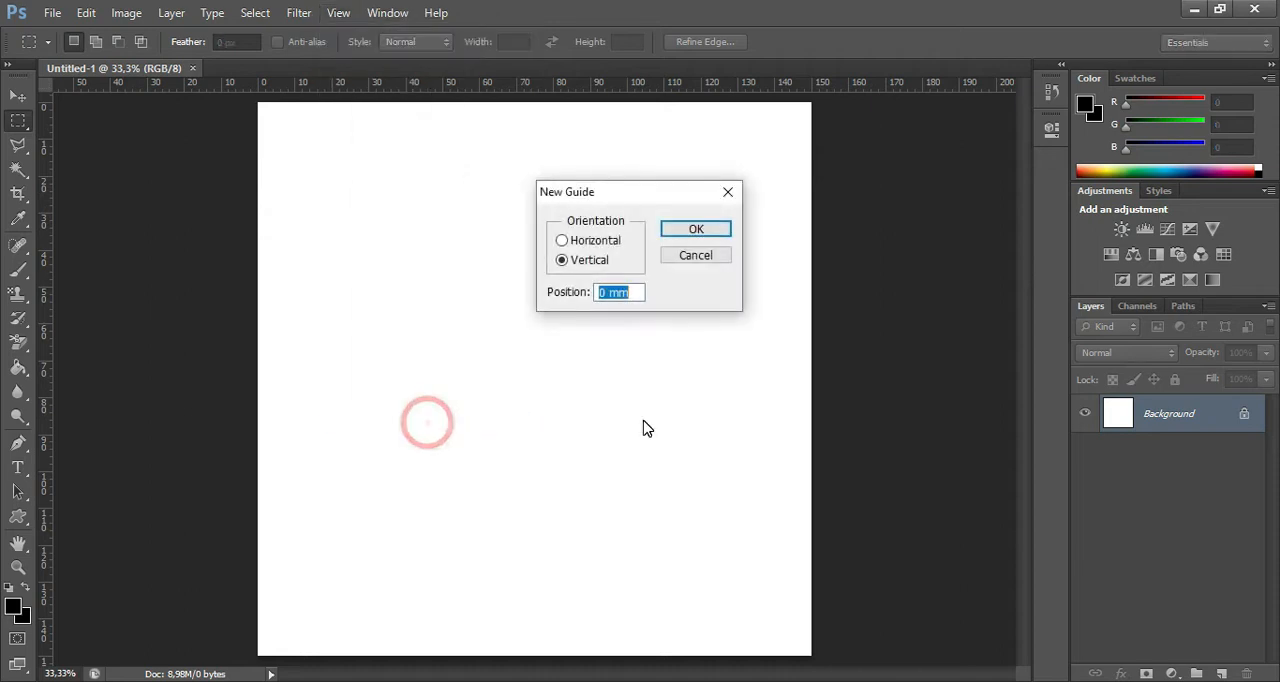
{"action": "double_click", "coordinate": [605, 293]}
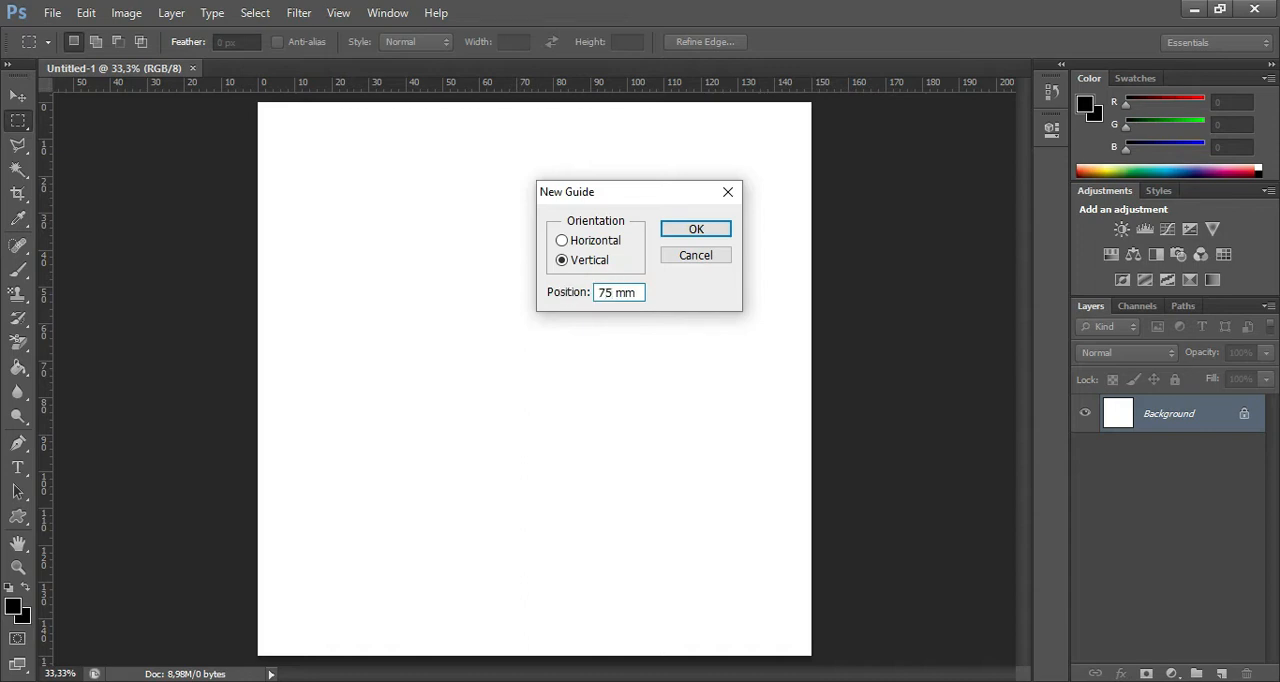
{"action": "left_click", "coordinate": [688, 230]}
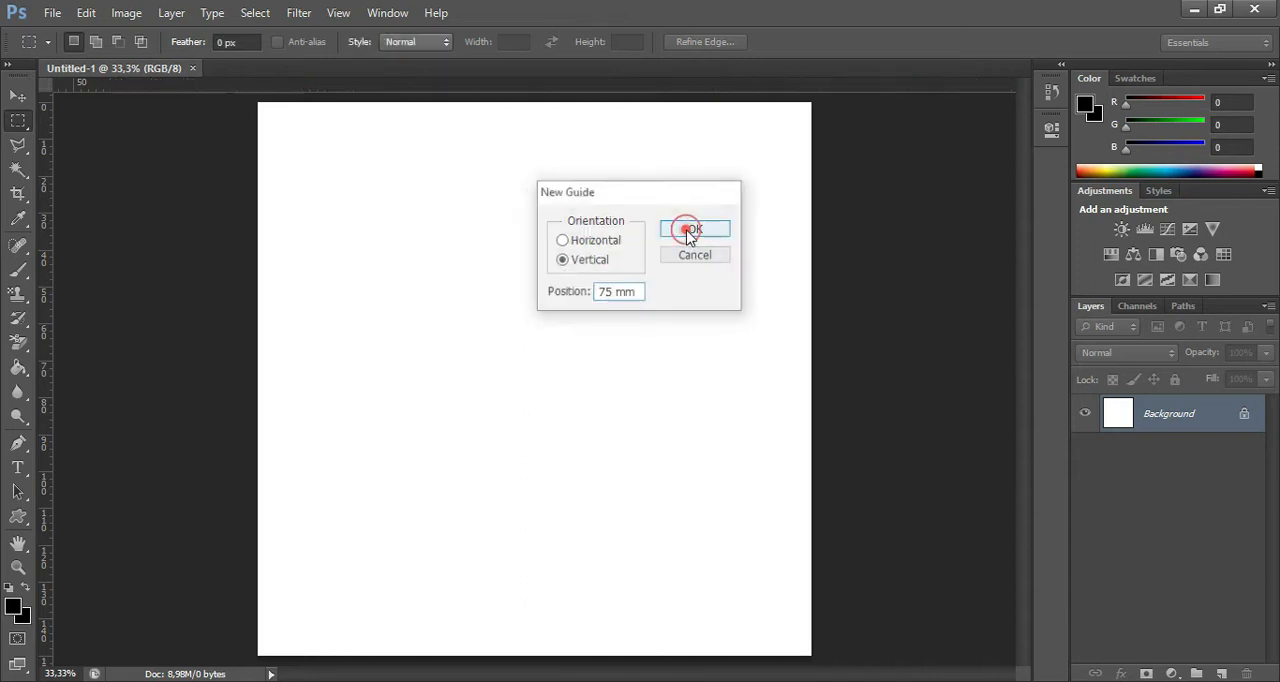
Add a horizontal guide at 75 mm, across the middle of the canvas.
{"action": "left_click", "coordinate": [336, 13]}
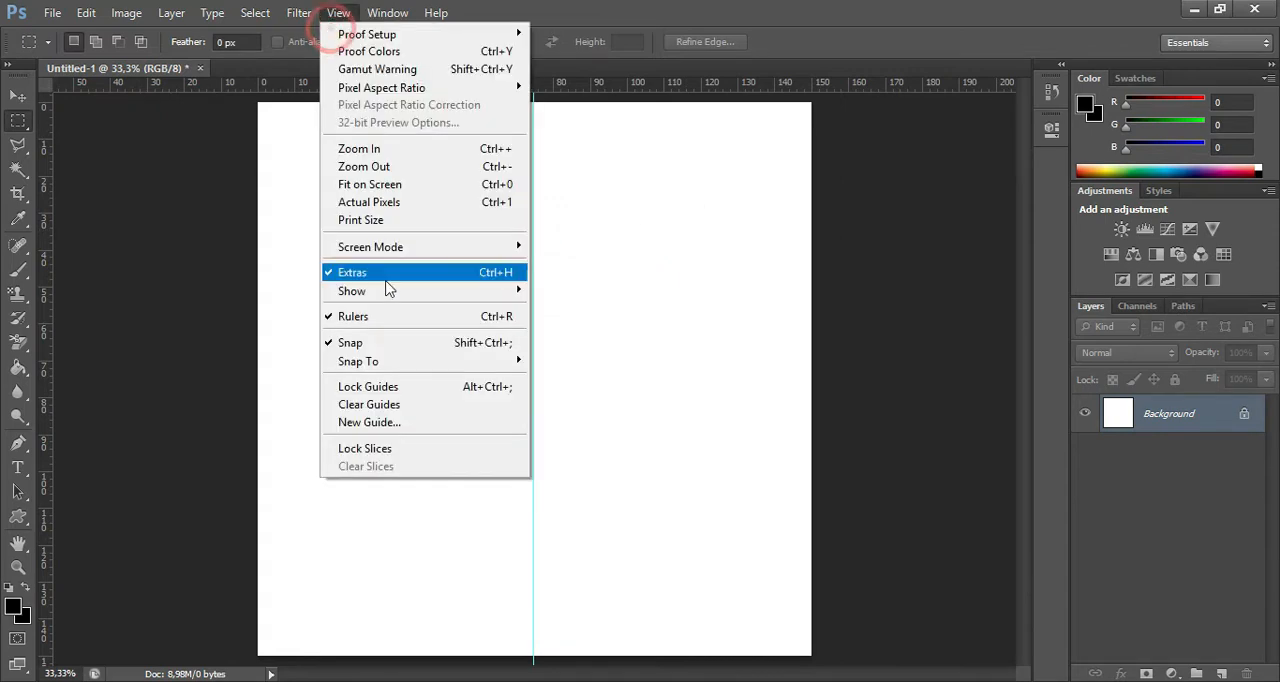
{"action": "left_click", "coordinate": [428, 423]}
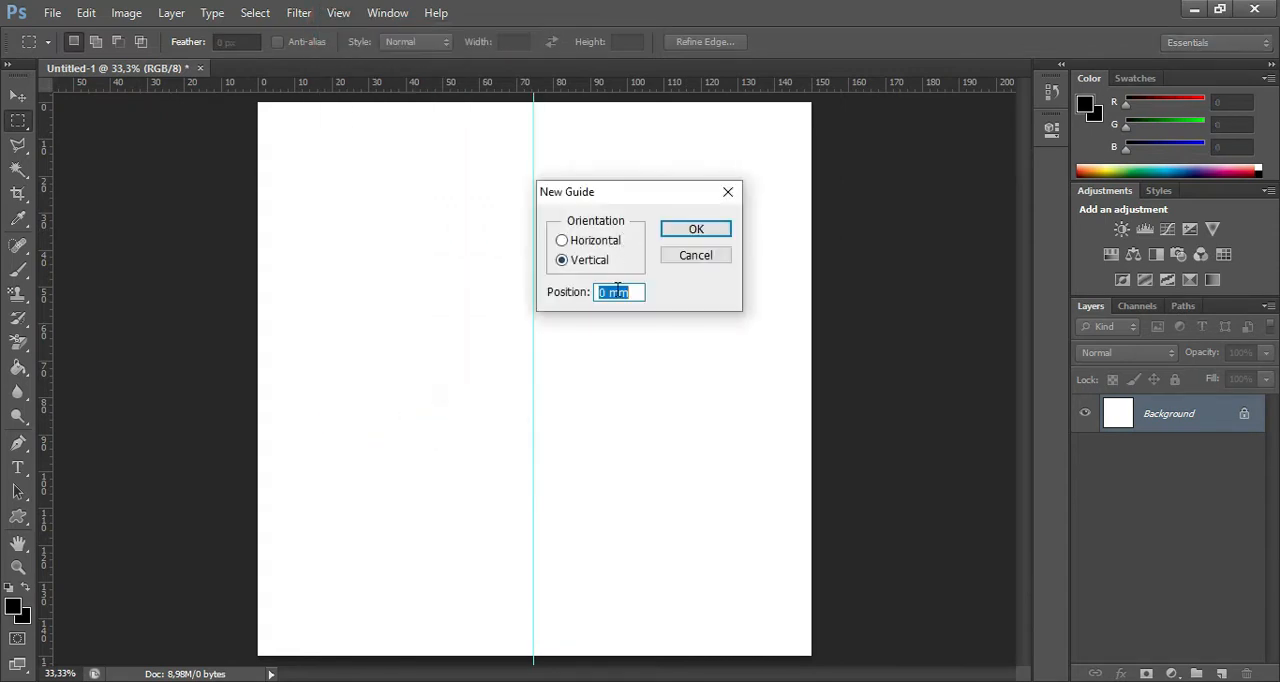
{"action": "double_click", "coordinate": [609, 292]}
{"action": "type", "text": "75"}
{"action": "left_click", "coordinate": [596, 241]}
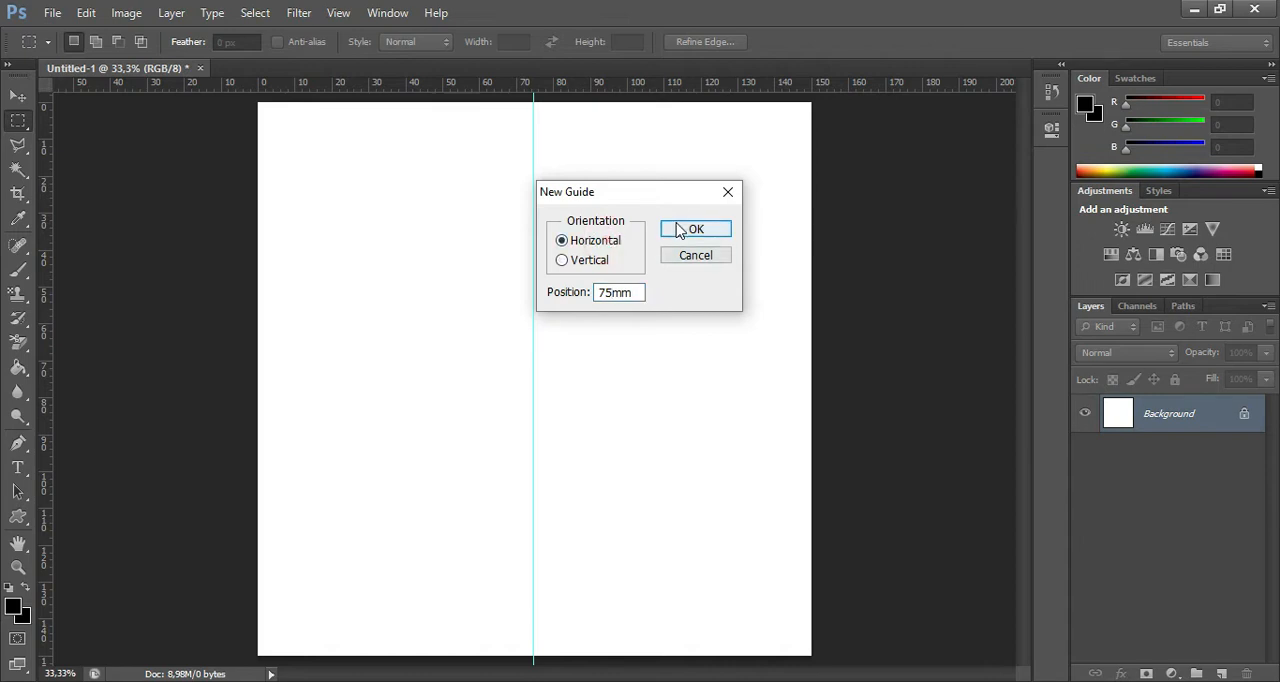
{"action": "left_click", "coordinate": [619, 293]}
{"action": "left_click", "coordinate": [680, 229]}
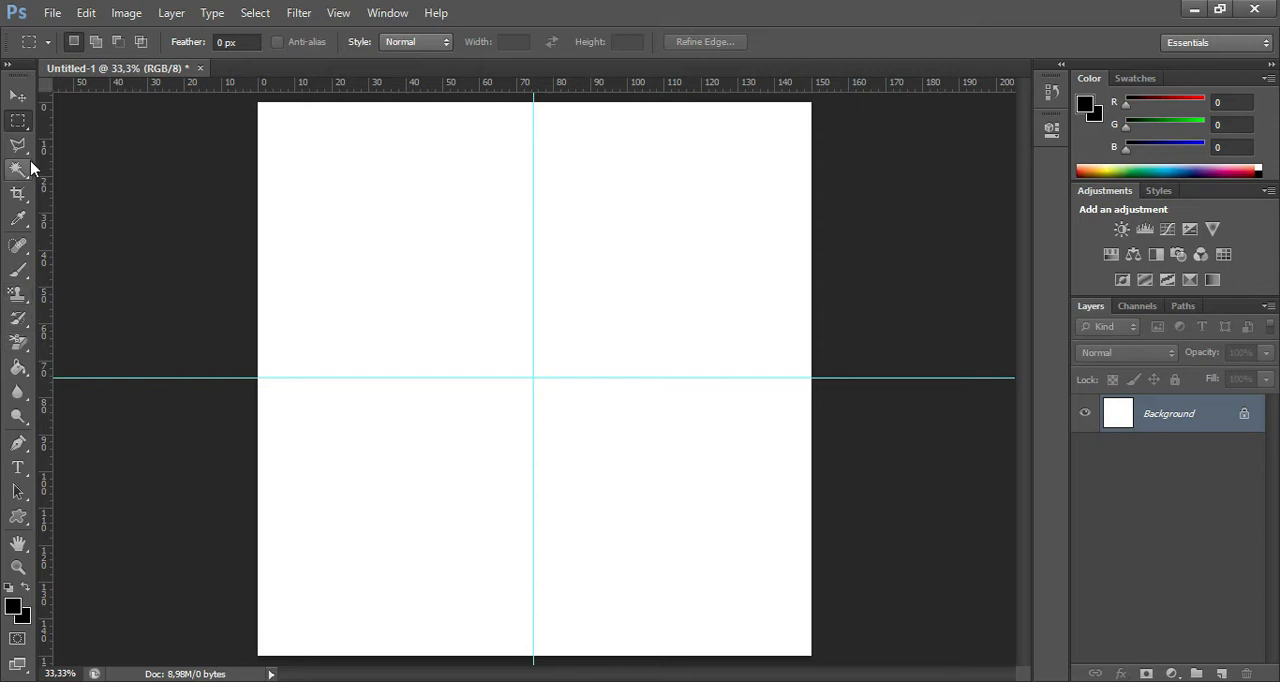
Add a new layer and draw a circular selection about 112 mm in diameter on the canvas with the Elliptical Marquee tool.
{"action": "right_click", "coordinate": [20, 123]}
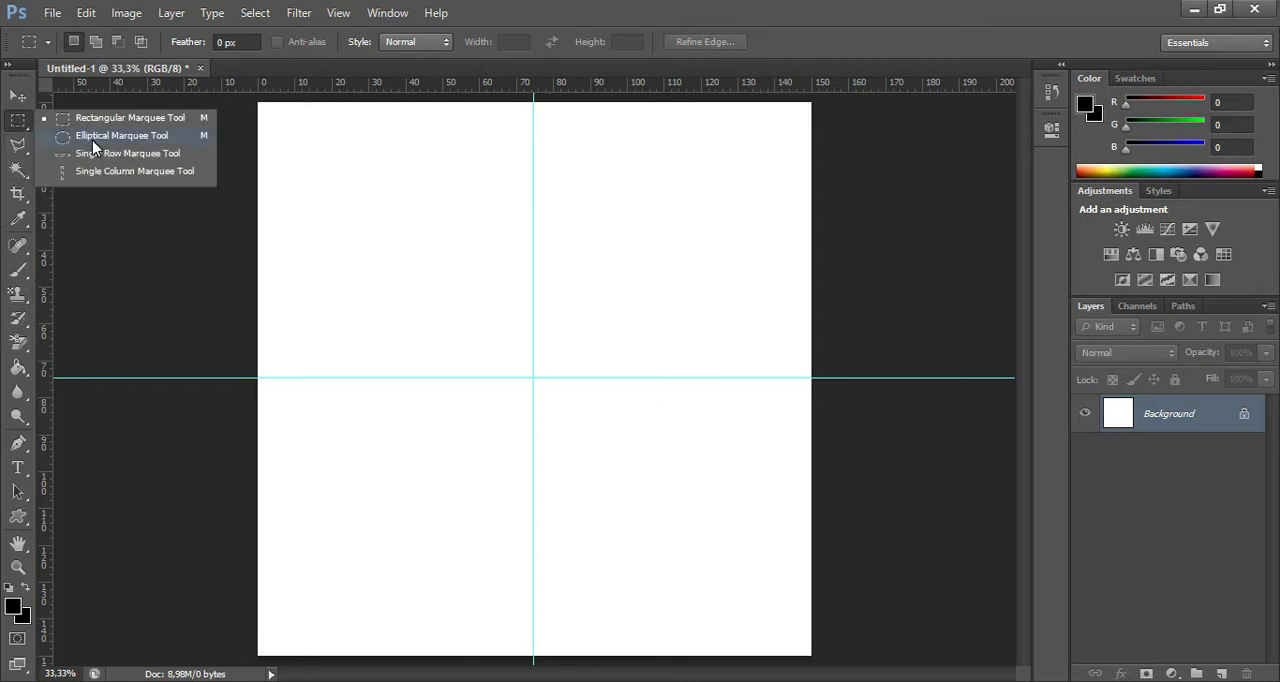
{"action": "left_click", "coordinate": [92, 137]}
{"action": "left_click_drag", "start_coordinate": [341, 166], "coordinate": [771, 600]}
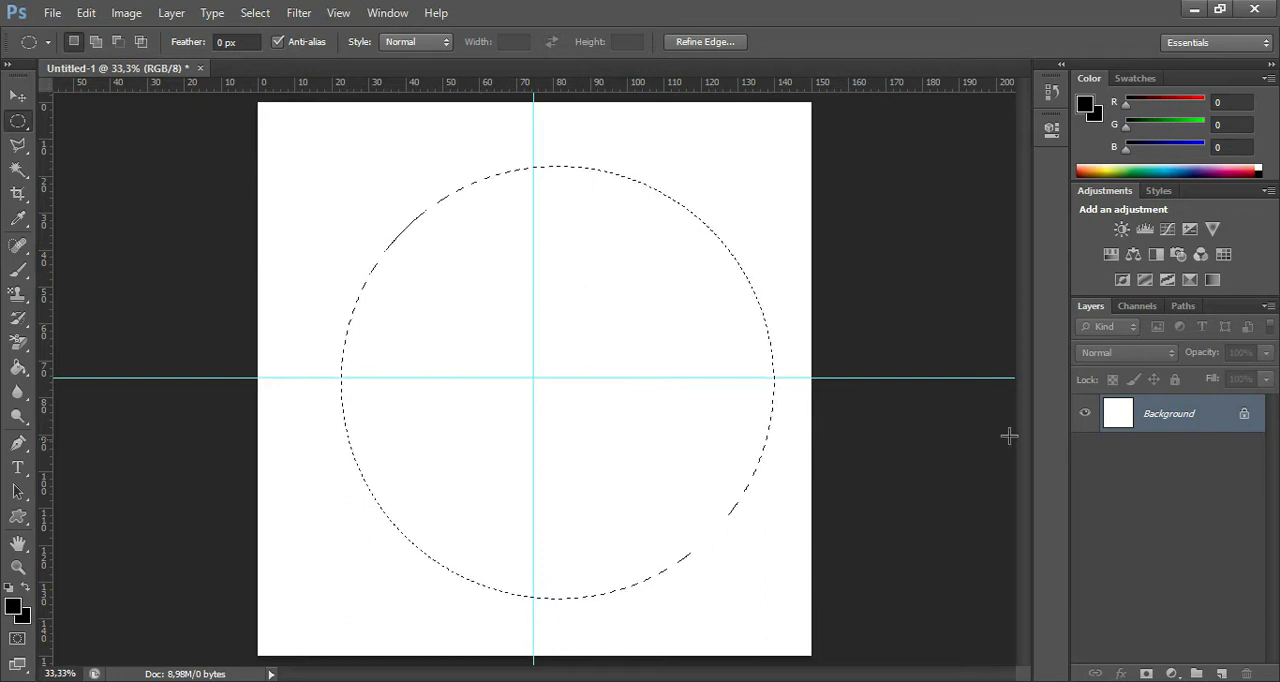
{"action": "left_click", "coordinate": [1222, 675]}
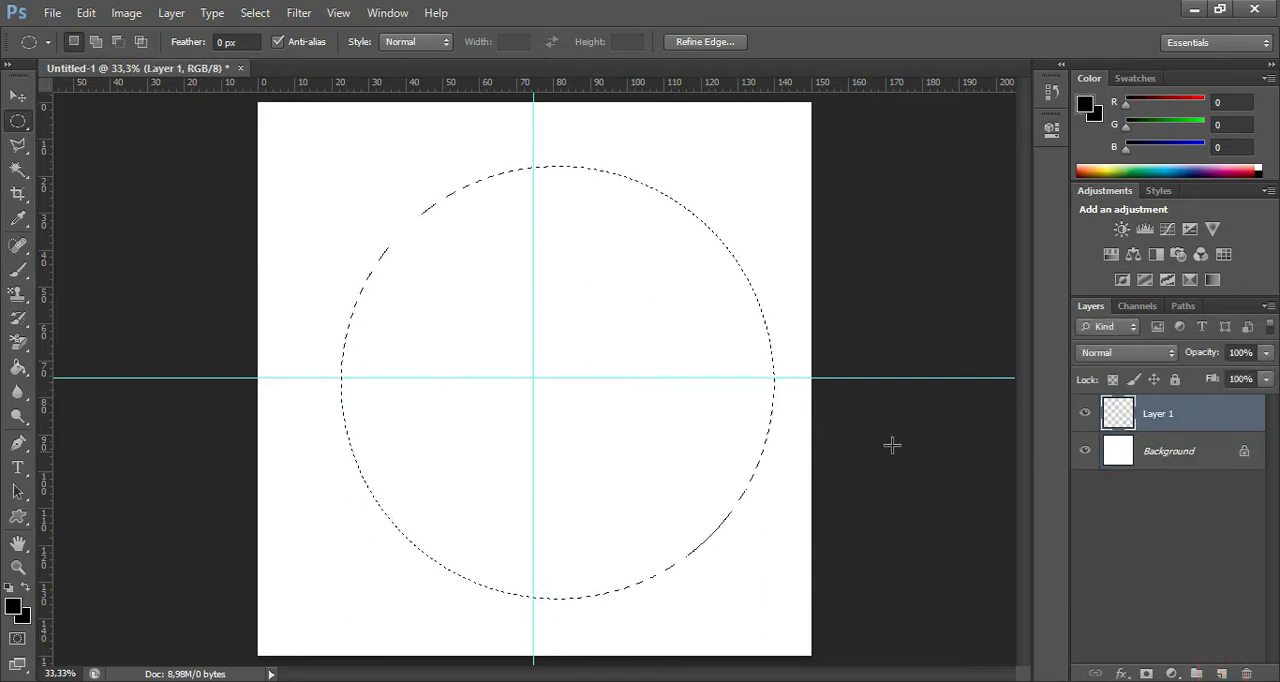
{"action": "left_click", "coordinate": [770, 507]}
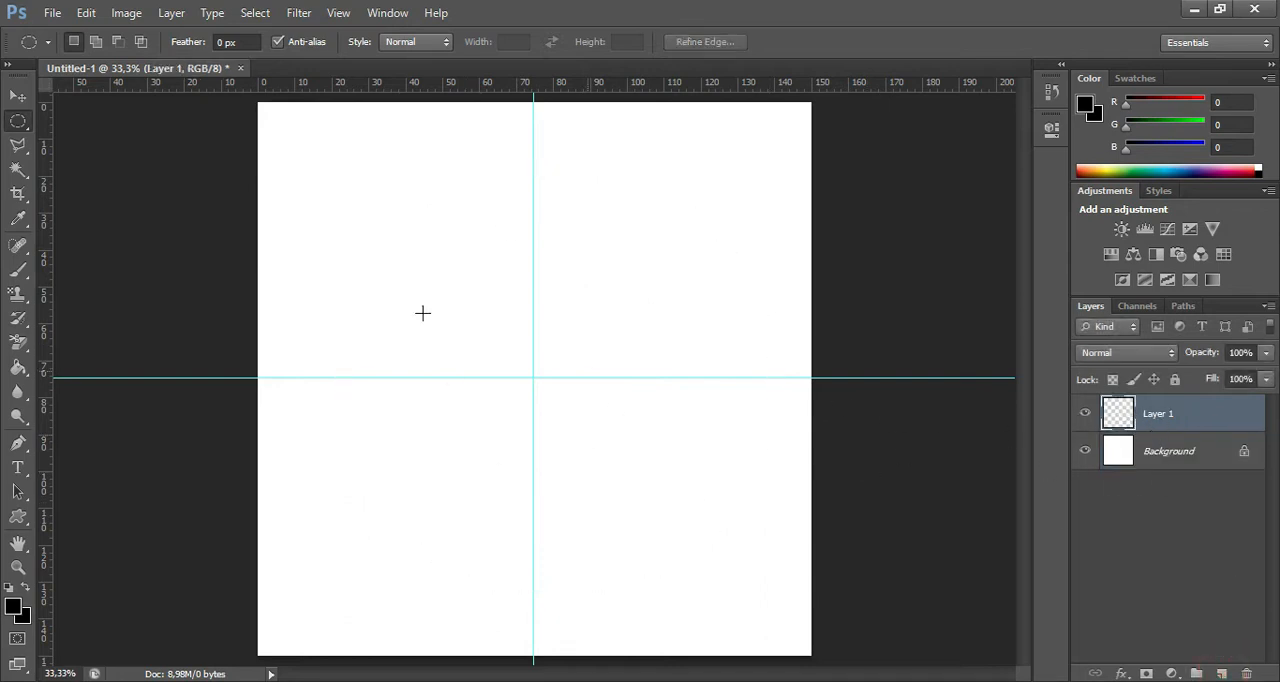
{"action": "left_click_drag", "start_coordinate": [298, 206], "coordinate": [746, 608]}
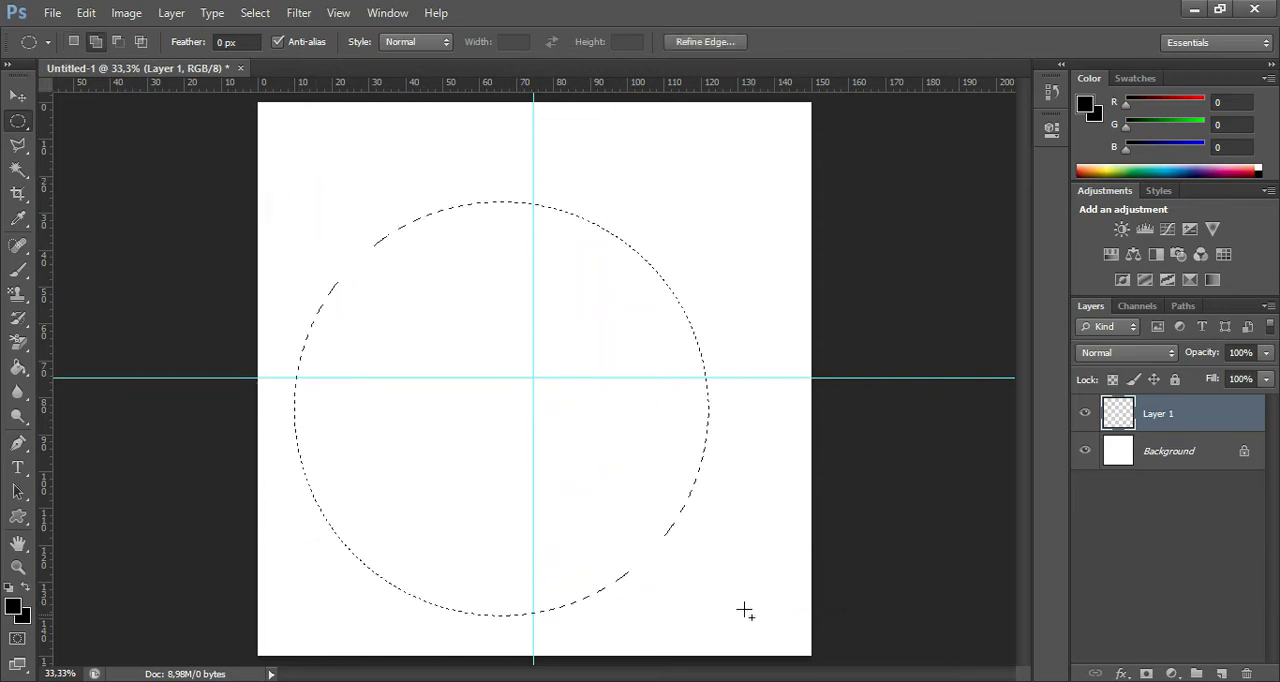
Stroke the circular selection with a 35 px black line located at center, and deselect it.
{"action": "right_click", "coordinate": [445, 287]}
{"action": "left_click", "coordinate": [563, 567]}
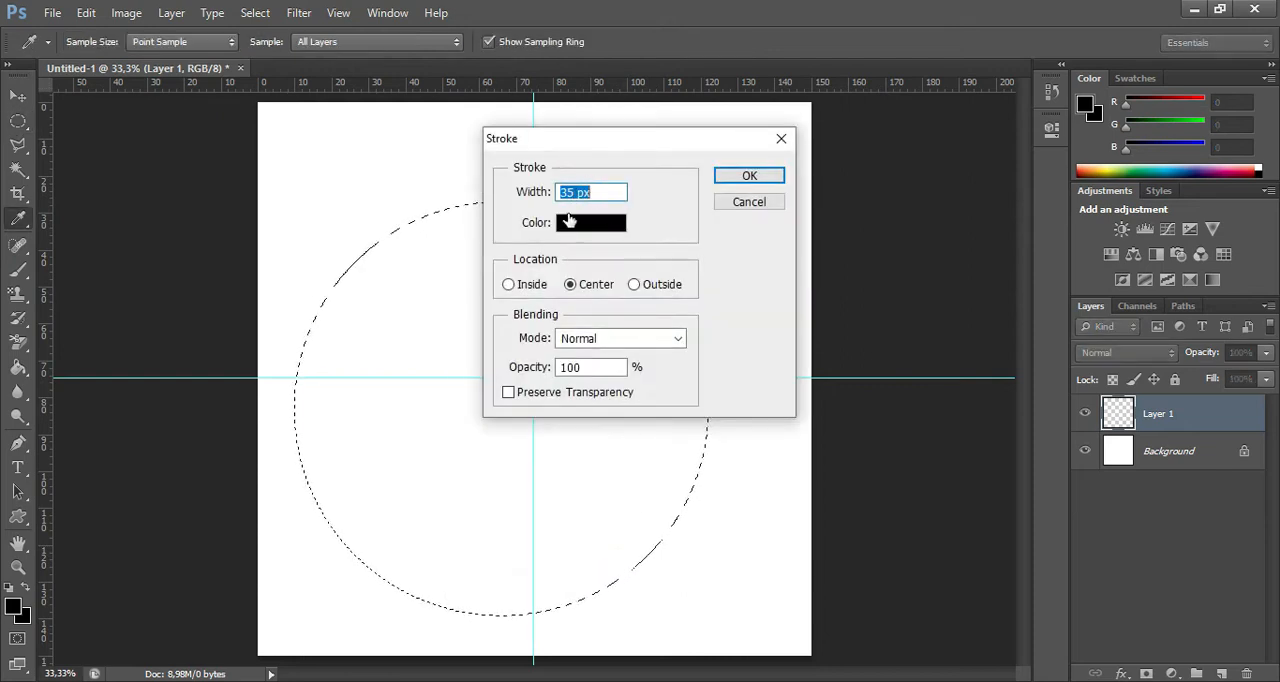
{"action": "left_click", "coordinate": [742, 181]}
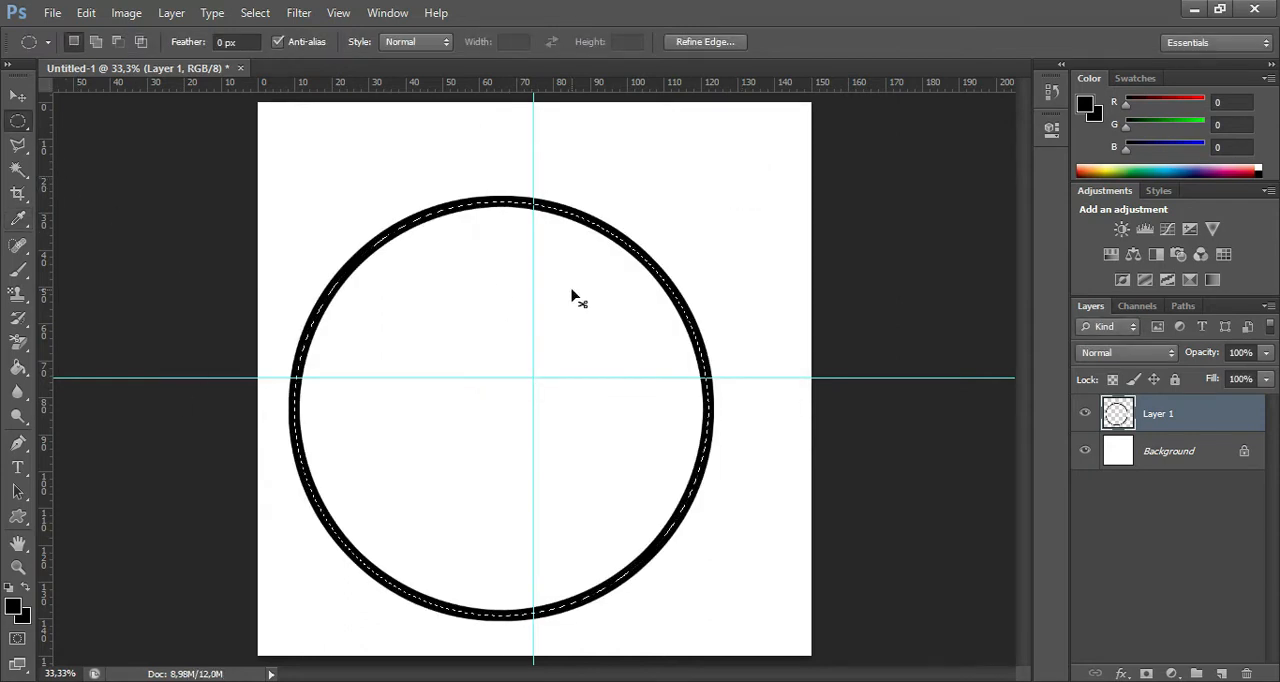
{"action": "key", "text": "ctrl+d"}
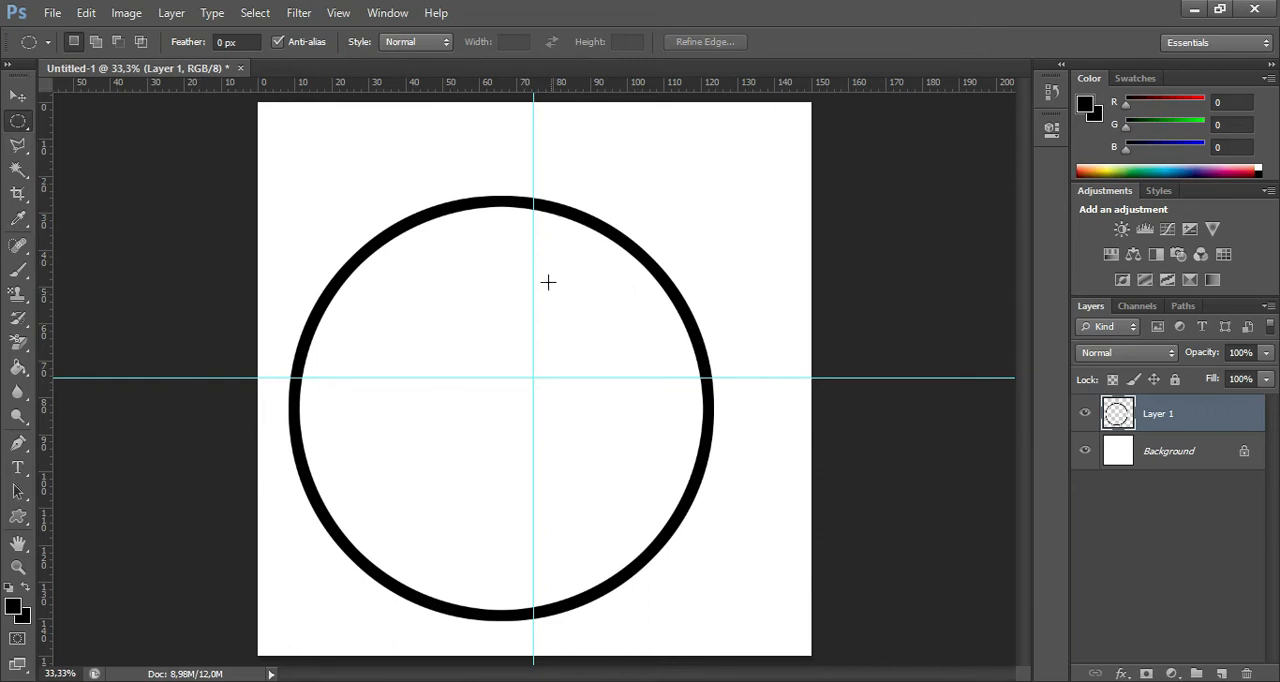
Move the black ring with Free Transform so its center sits on the intersection of the two guides, and apply the transform.
{"action": "key", "text": "v"}
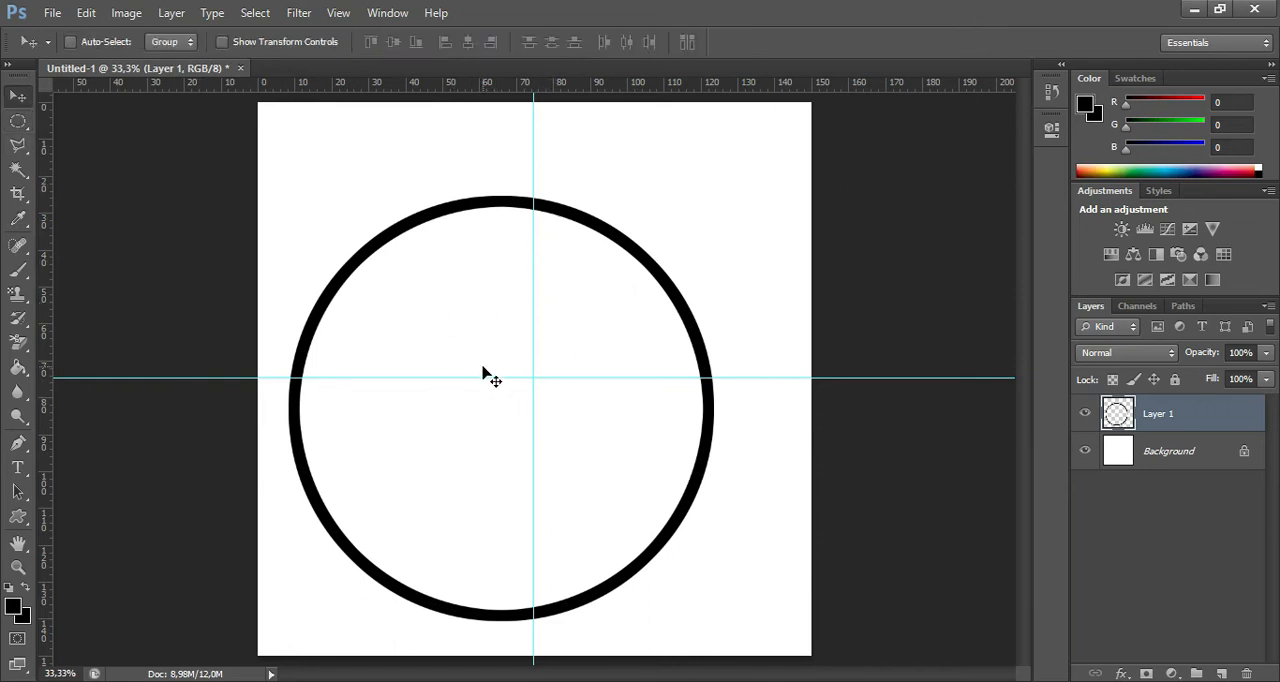
{"action": "key", "text": "ctrl+t"}
{"action": "left_click_drag", "start_coordinate": [580, 429], "coordinate": [613, 400]}
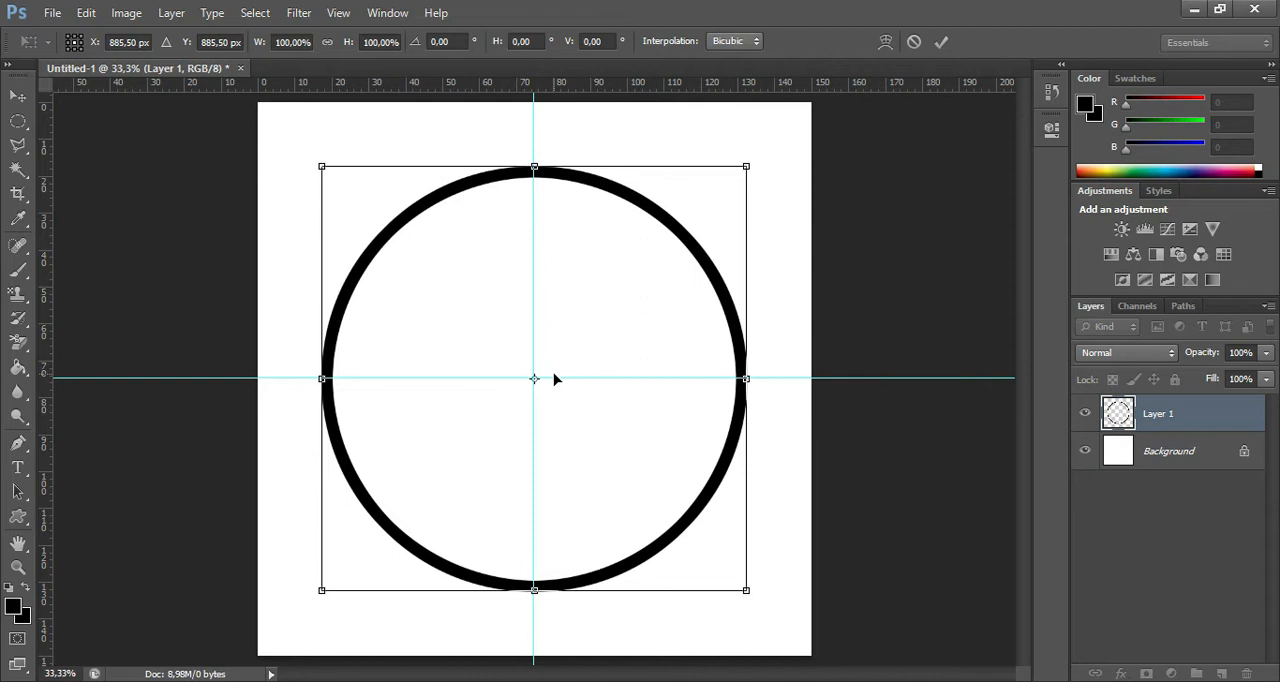
{"action": "scroll", "coordinate": [548, 367], "scroll_direction": "up", "scroll_amount": 10}
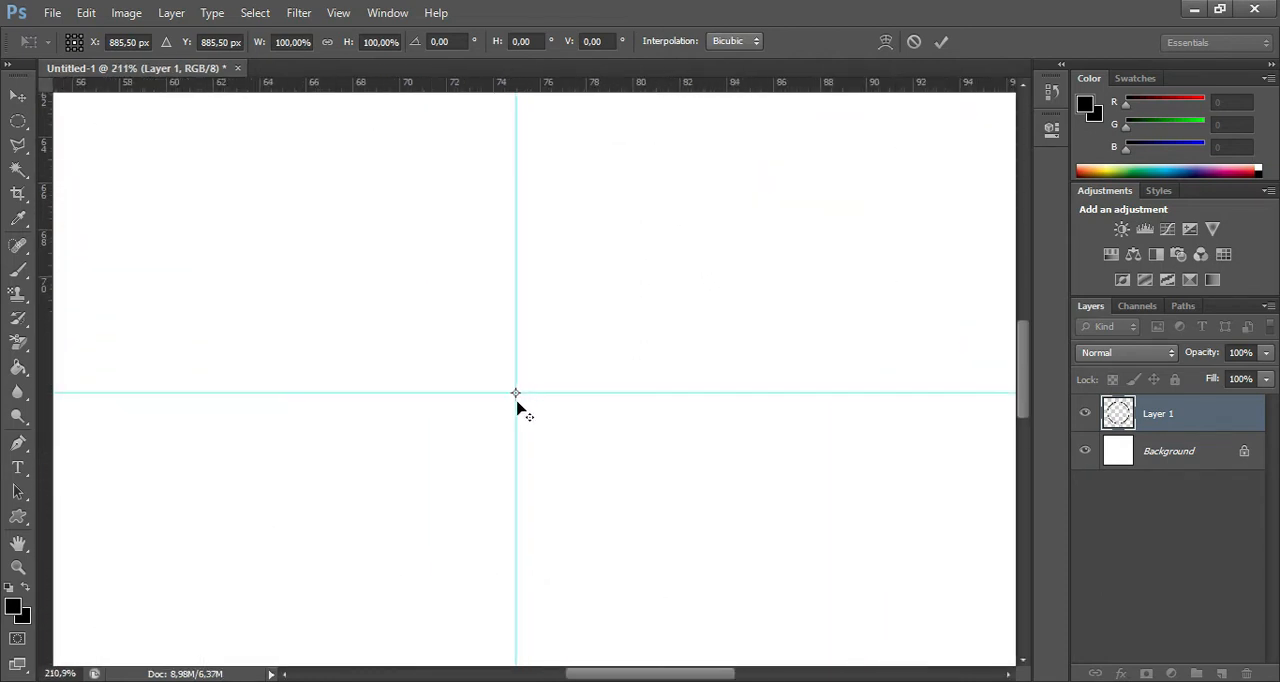
{"action": "scroll", "coordinate": [524, 404], "scroll_direction": "down", "scroll_amount": 10}
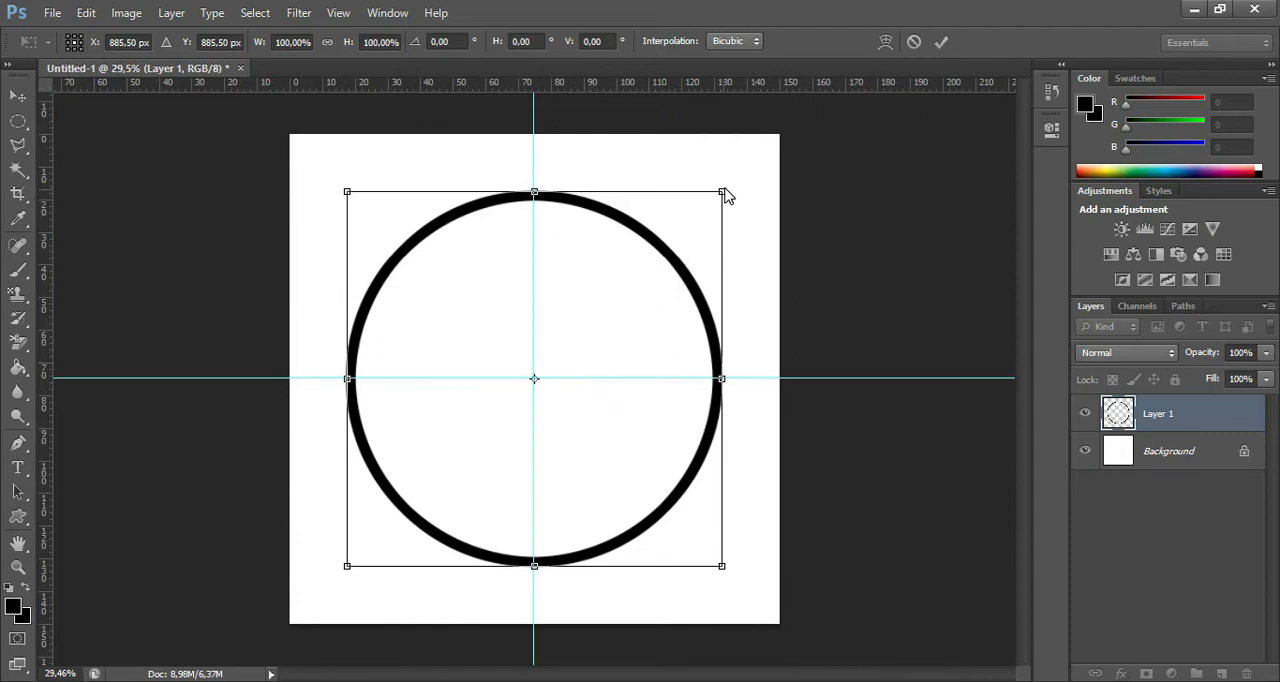
{"action": "key", "text": "alt+space"}
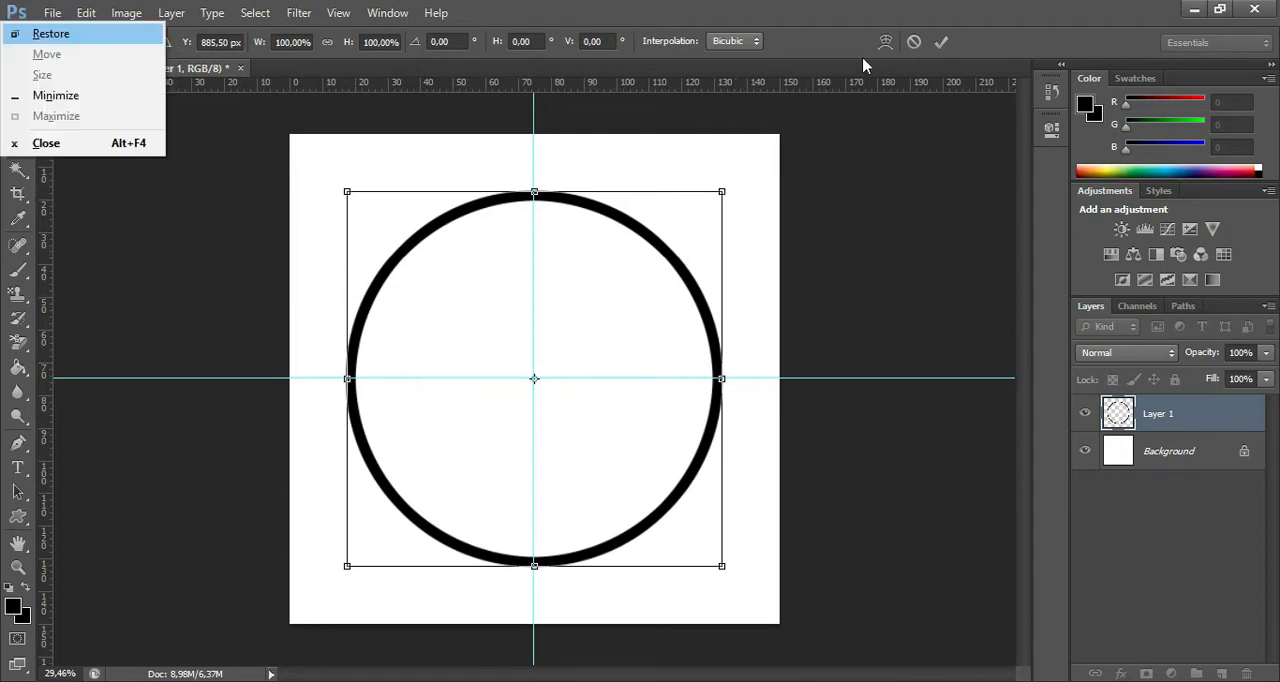
{"action": "left_click", "coordinate": [941, 41]}
{"action": "left_click", "coordinate": [941, 41]}
Scale the black ring proportionally to about 111% and keep it centered on the intersection of the guides.
{"action": "key", "text": "ctrl+t"}
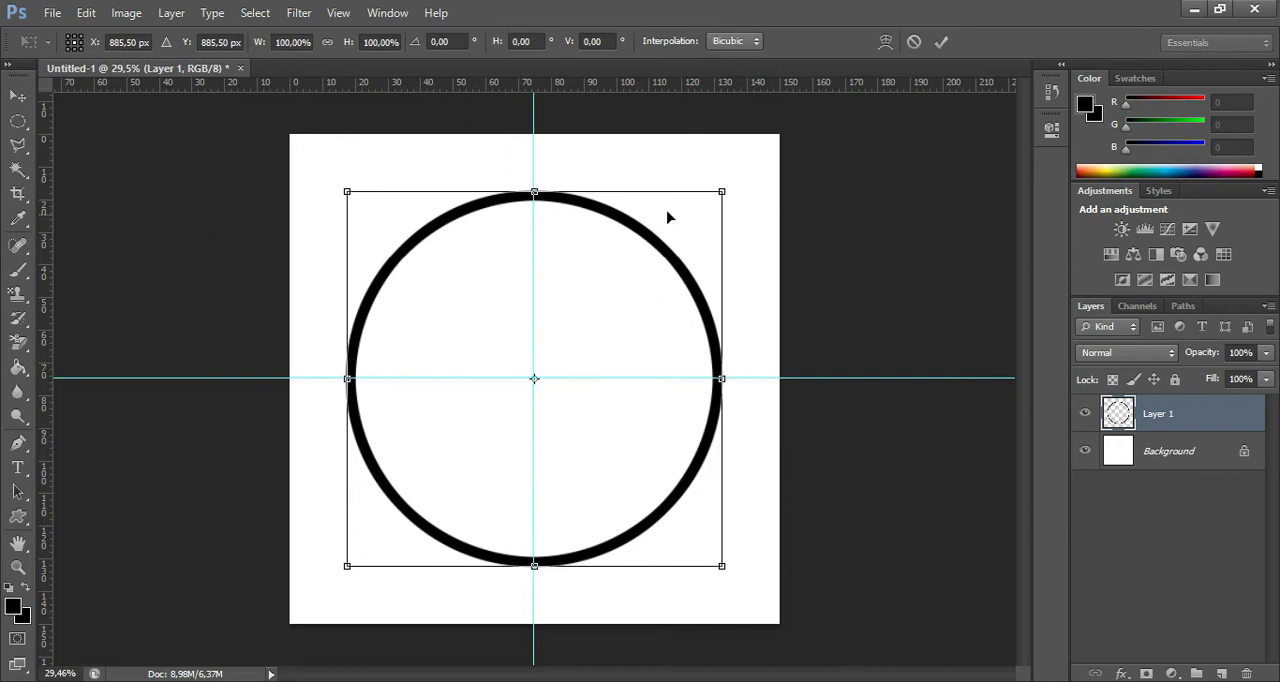
{"action": "left_click_drag", "start_coordinate": [719, 193], "coordinate": [768, 165]}
{"action": "left_click_drag", "start_coordinate": [690, 248], "coordinate": [669, 268]}
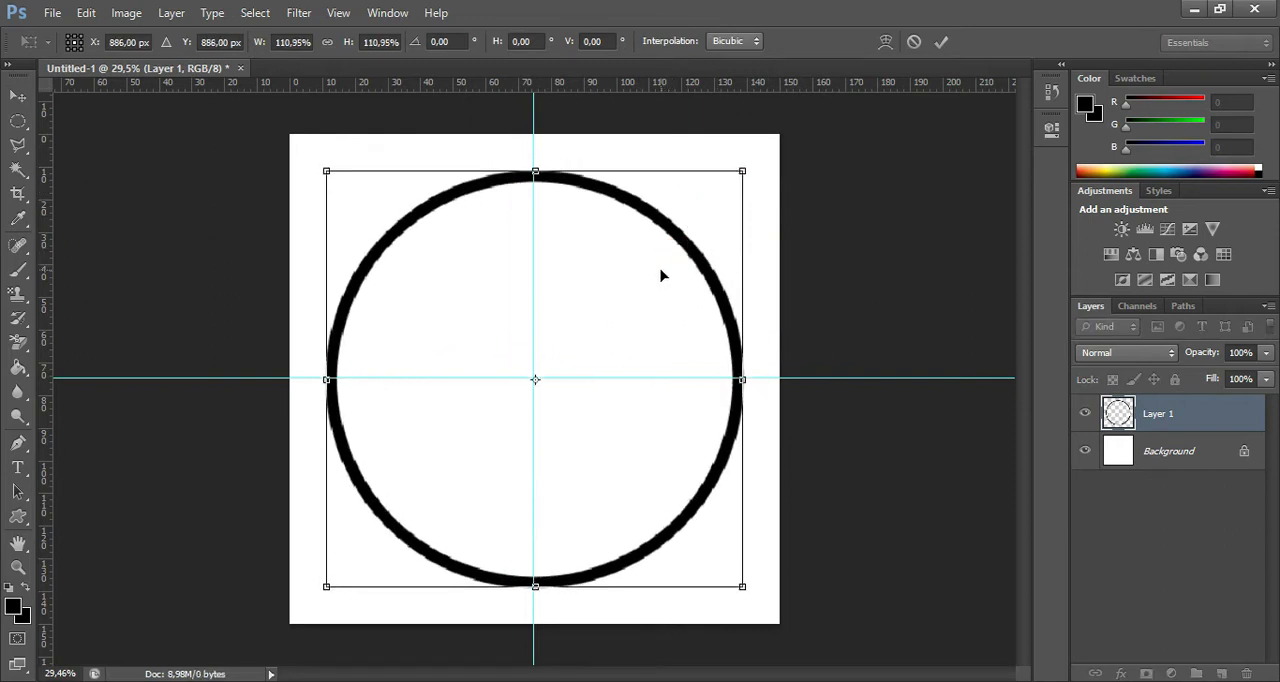
{"action": "key", "text": "Return"}
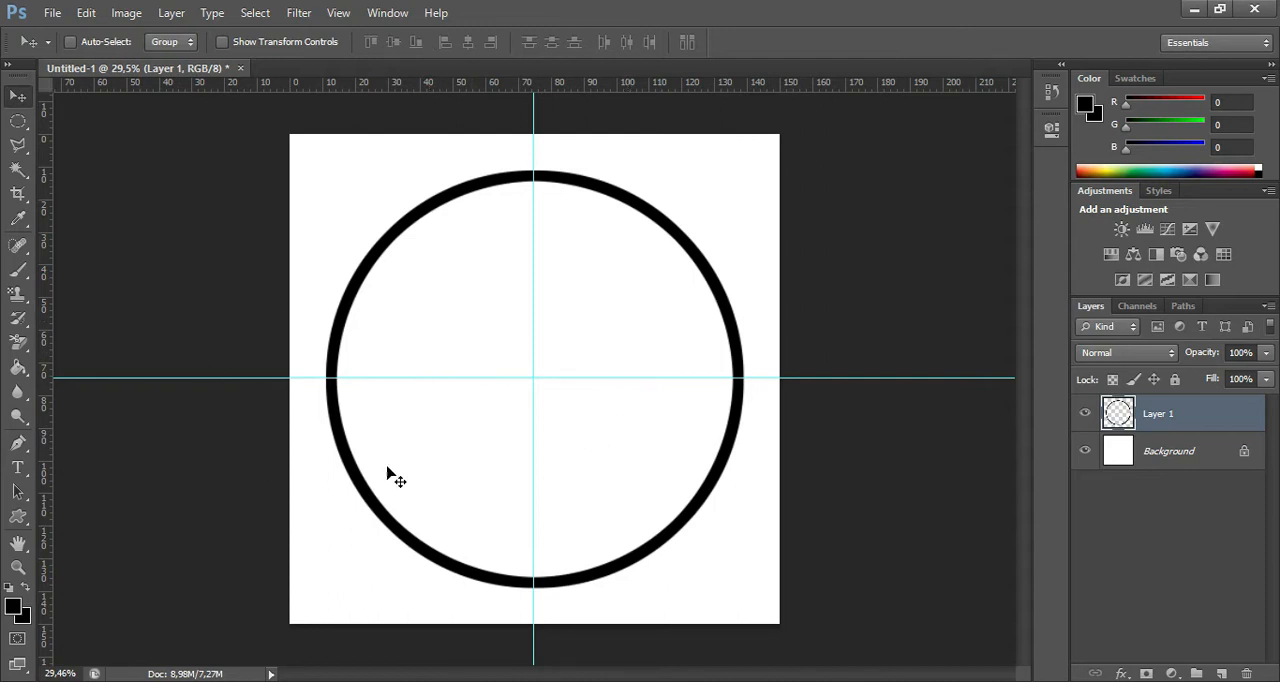
Activate the Custom Shape tool and replace the current shape presets with the All set.
{"action": "left_click", "coordinate": [18, 516]}
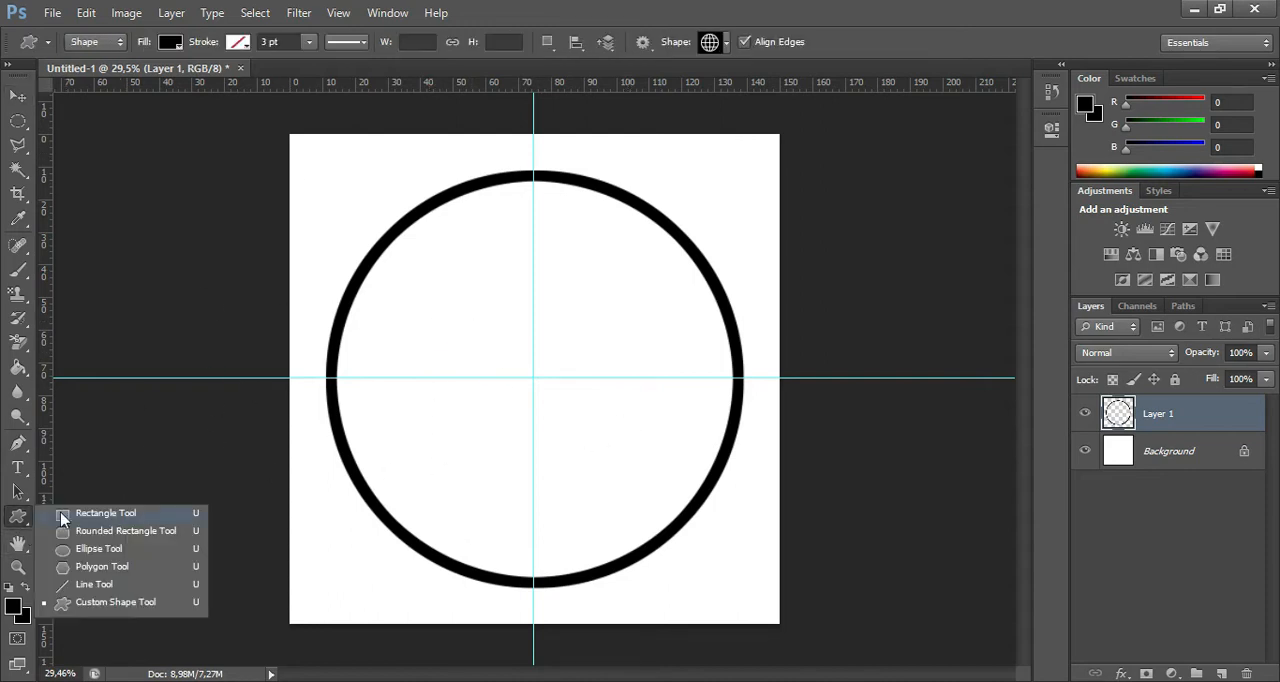
{"action": "left_click", "coordinate": [137, 600]}
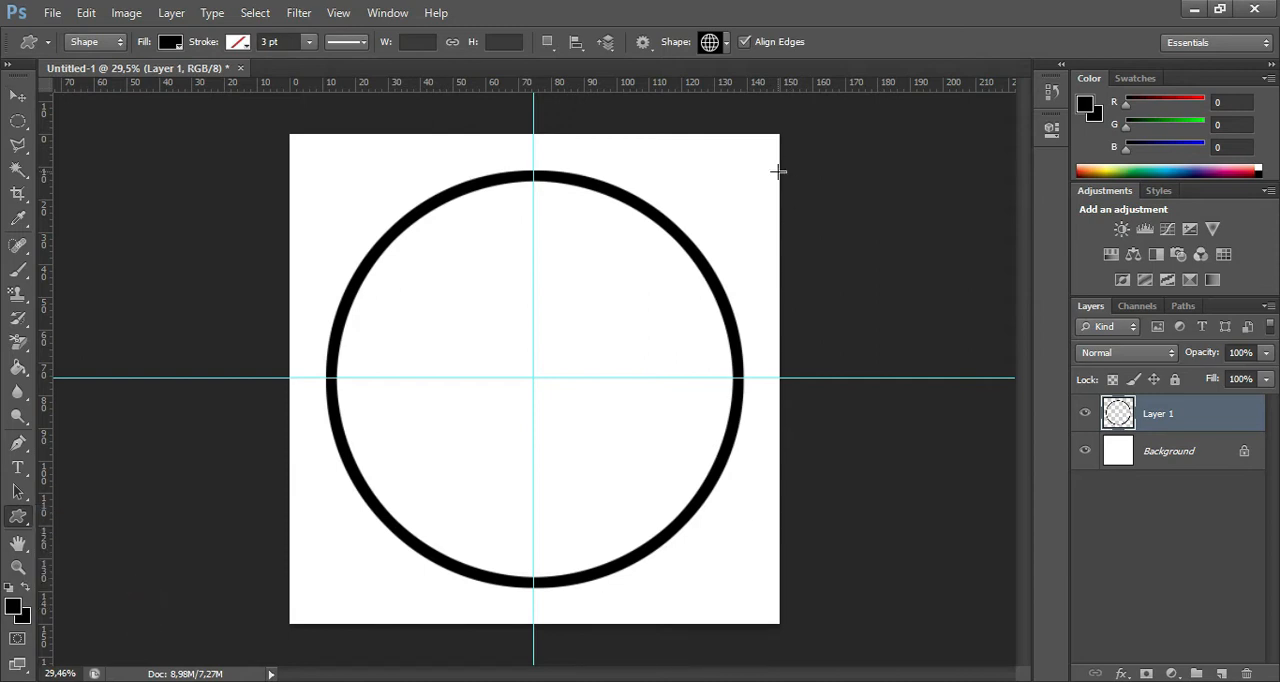
{"action": "left_click", "coordinate": [727, 45]}
{"action": "left_click", "coordinate": [927, 74]}
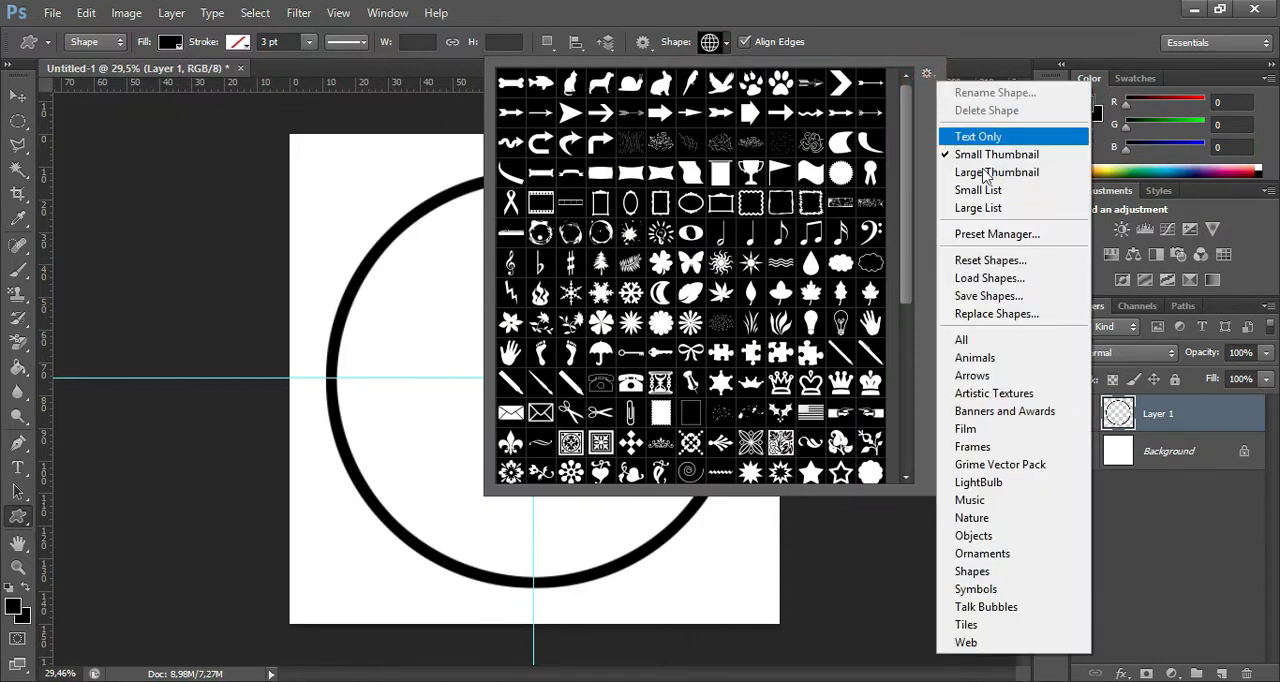
{"action": "left_click", "coordinate": [962, 342]}
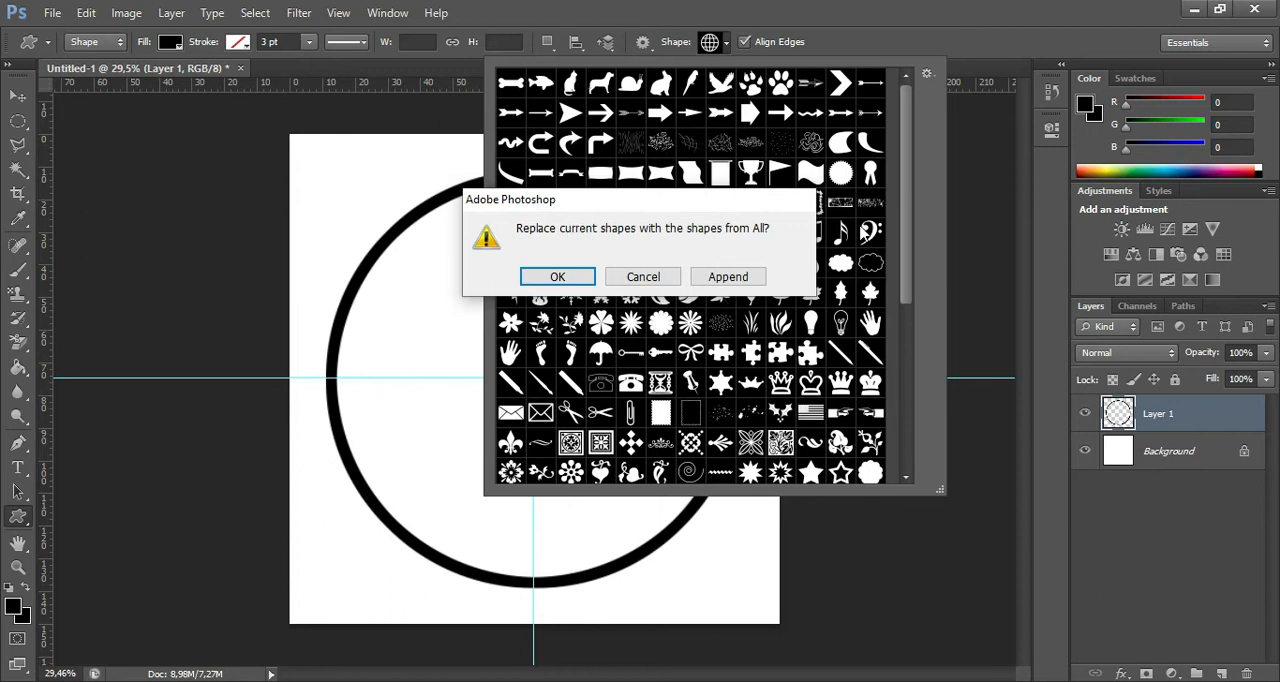
{"action": "left_click", "coordinate": [574, 281]}
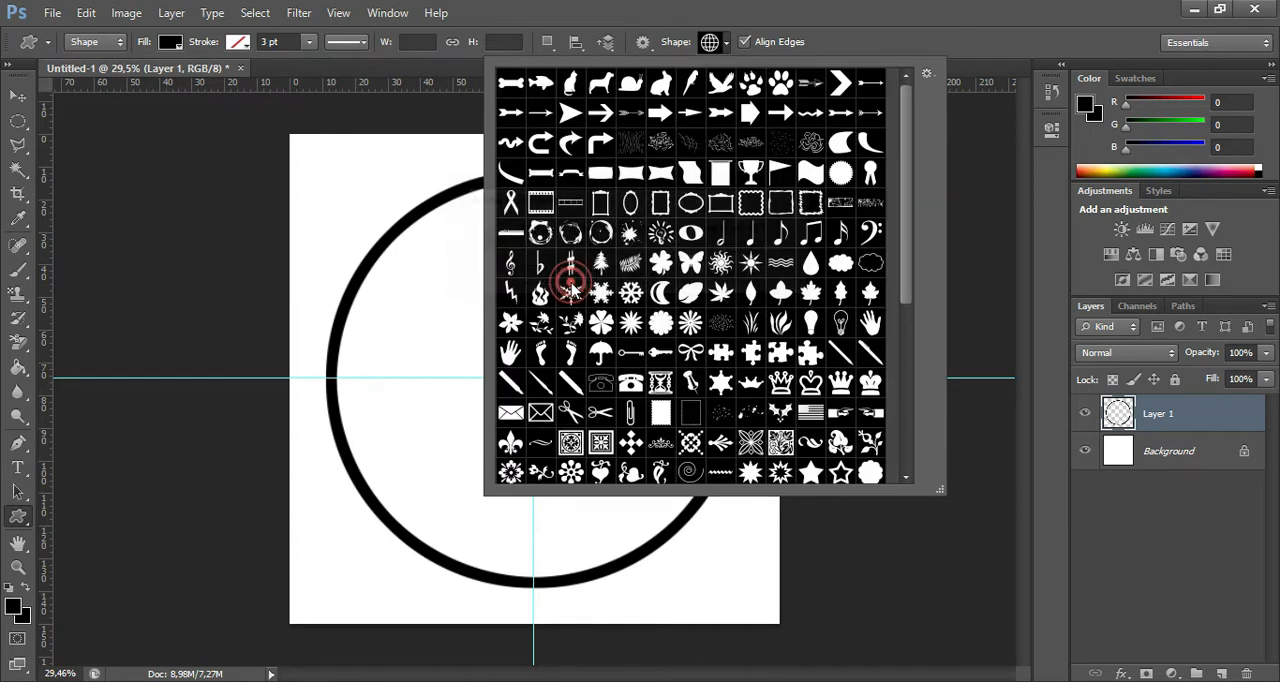
Pick the globe custom shape with thick lines and draw it about 108 mm wide over the inside of the black ring.
{"action": "scroll", "coordinate": [713, 266], "scroll_direction": "down", "scroll_amount": 5}
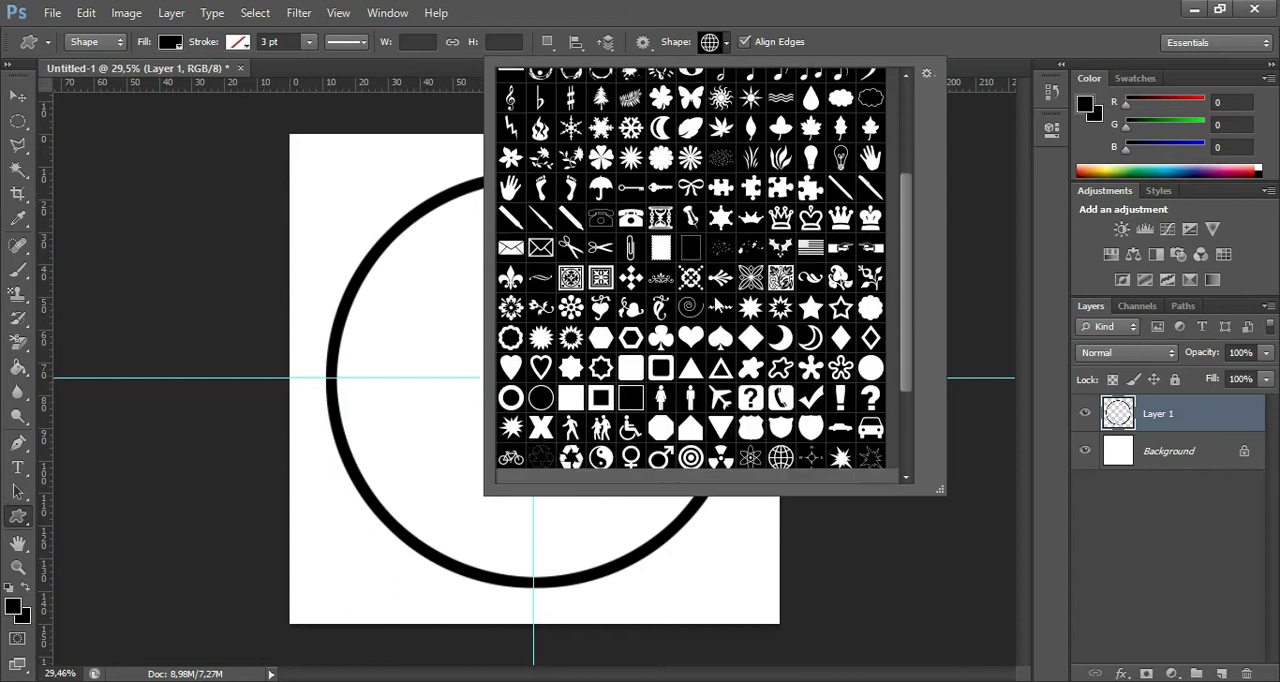
{"action": "scroll", "coordinate": [712, 266], "scroll_direction": "up", "scroll_amount": 3}
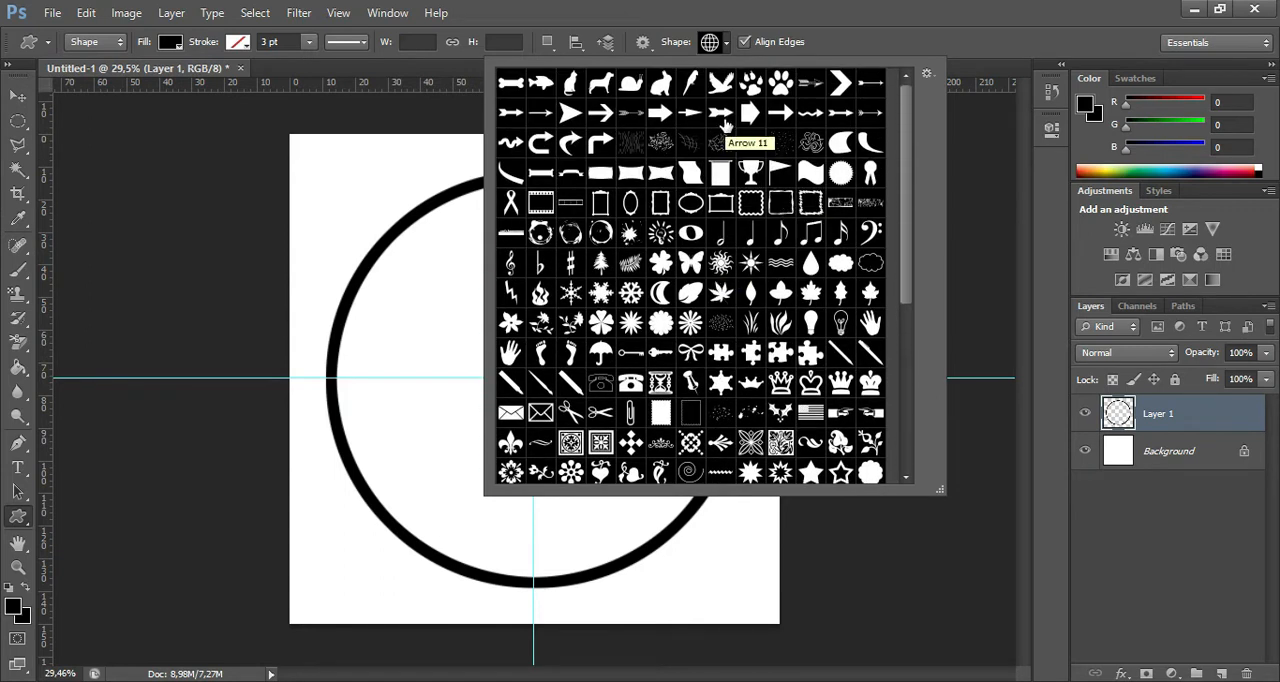
{"action": "scroll", "coordinate": [725, 146], "scroll_direction": "down", "scroll_amount": 2}
{"action": "scroll", "coordinate": [725, 146], "scroll_direction": "down", "scroll_amount": 4}
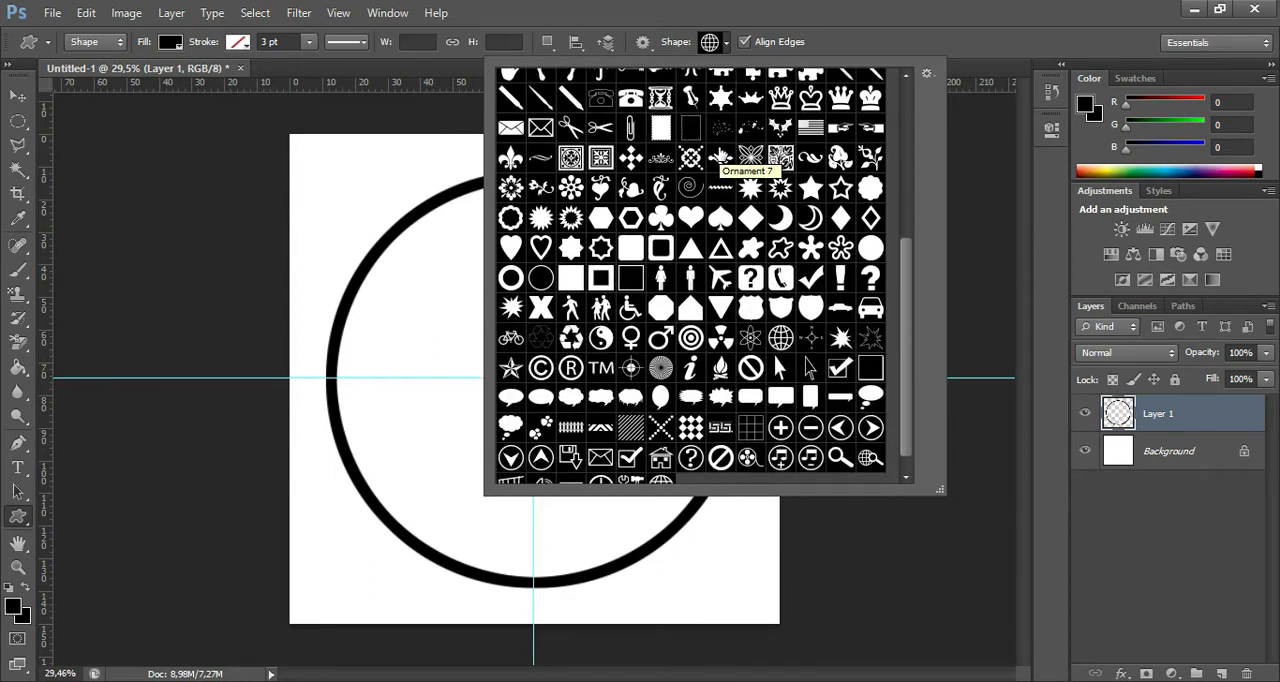
{"action": "scroll", "coordinate": [722, 160], "scroll_direction": "down", "scroll_amount": 1}
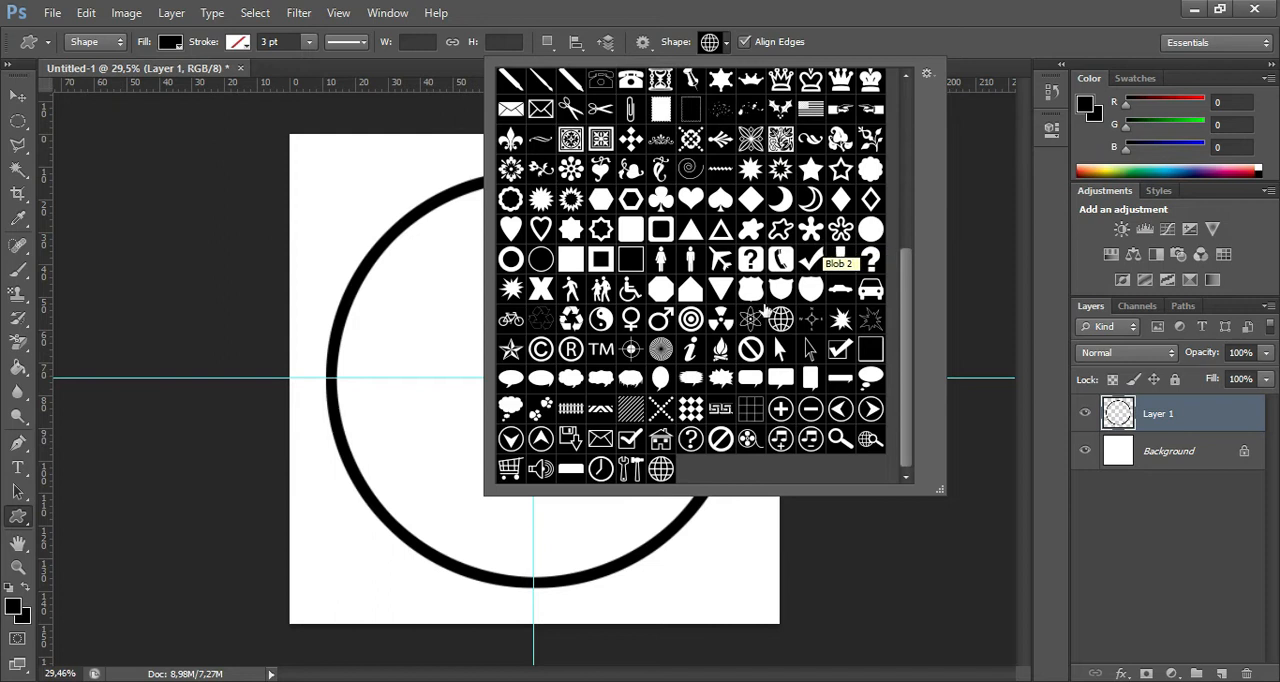
{"action": "left_click", "coordinate": [783, 320]}
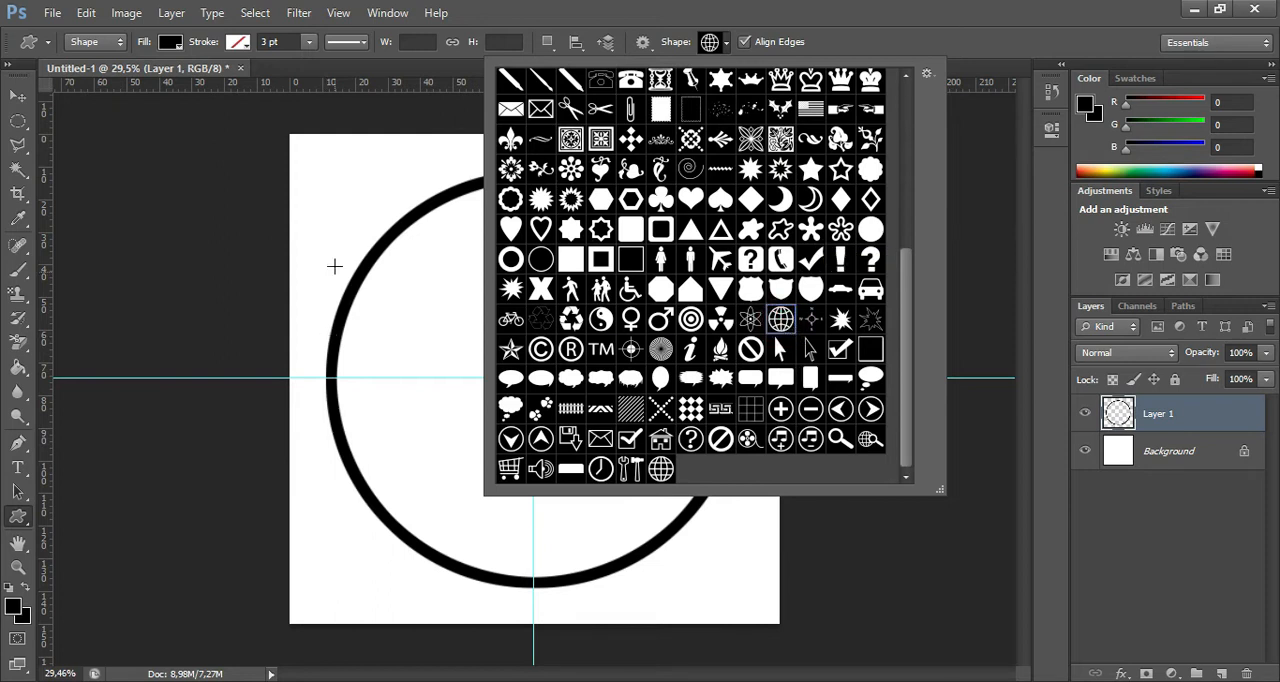
{"action": "left_click_drag", "start_coordinate": [341, 236], "coordinate": [704, 590]}
Scale the globe proportionally to about 86% with Free Transform and centre it on the intersection of the guides.
{"action": "key", "text": "ctrl+t"}
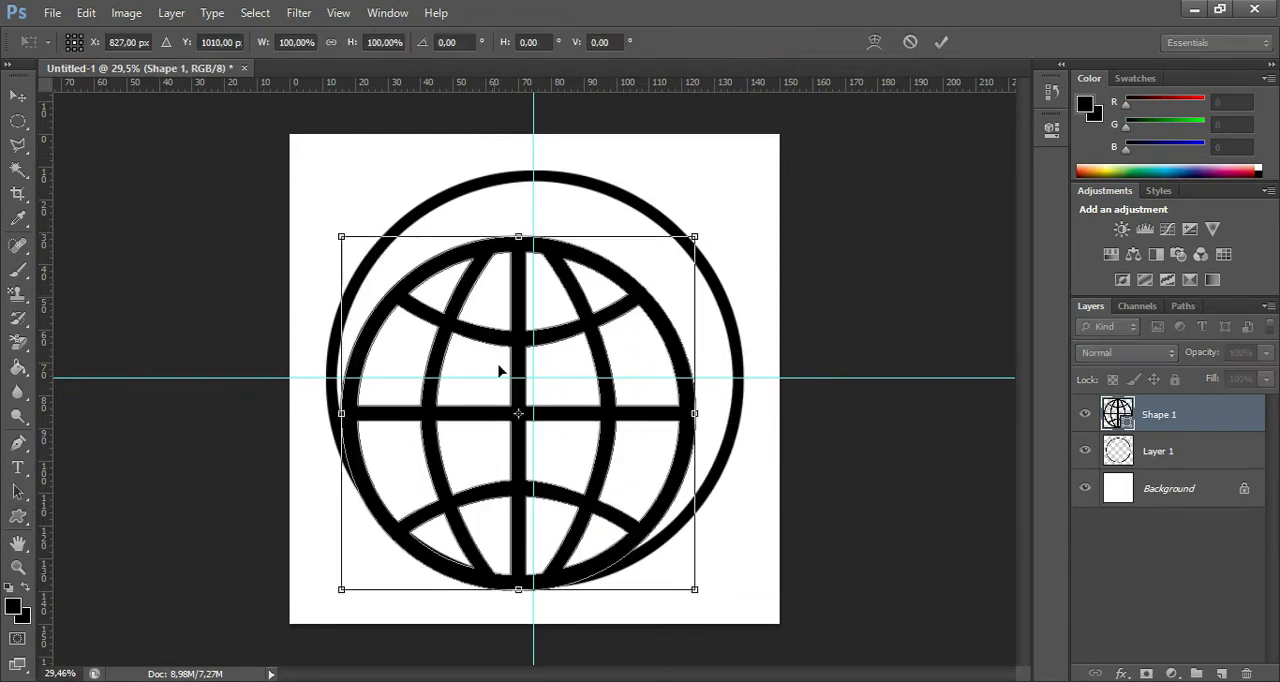
{"action": "left_click_drag", "start_coordinate": [600, 442], "coordinate": [613, 407]}
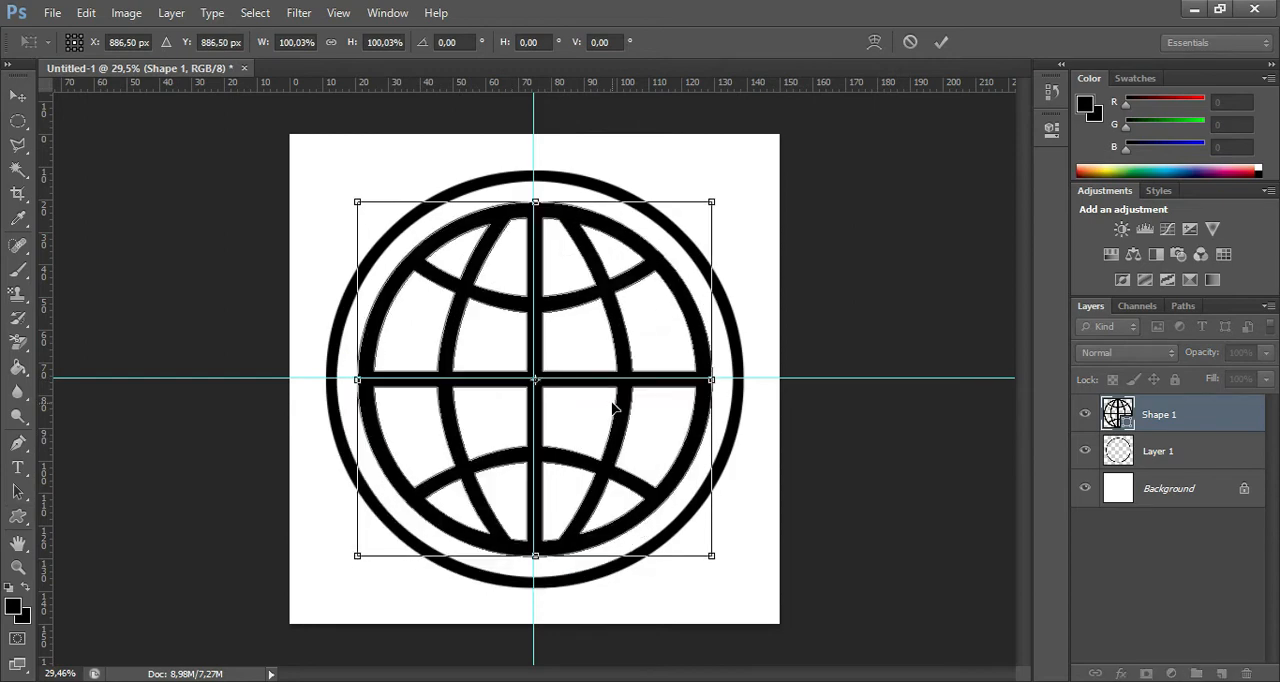
{"action": "left_click_drag", "start_coordinate": [712, 203], "coordinate": [694, 218]}
{"action": "left_click_drag", "start_coordinate": [583, 420], "coordinate": [605, 402]}
{"action": "left_click_drag", "start_coordinate": [603, 402], "coordinate": [597, 407]}
{"action": "mouse_move", "coordinate": [699, 228]}
{"action": "left_mouse_down"}
{"action": "mouse_move", "coordinate": [691, 214]}
{"action": "mouse_move", "coordinate": [686, 228]}
{"action": "left_mouse_up"}
{"action": "left_click_drag", "start_coordinate": [590, 428], "coordinate": [603, 409]}
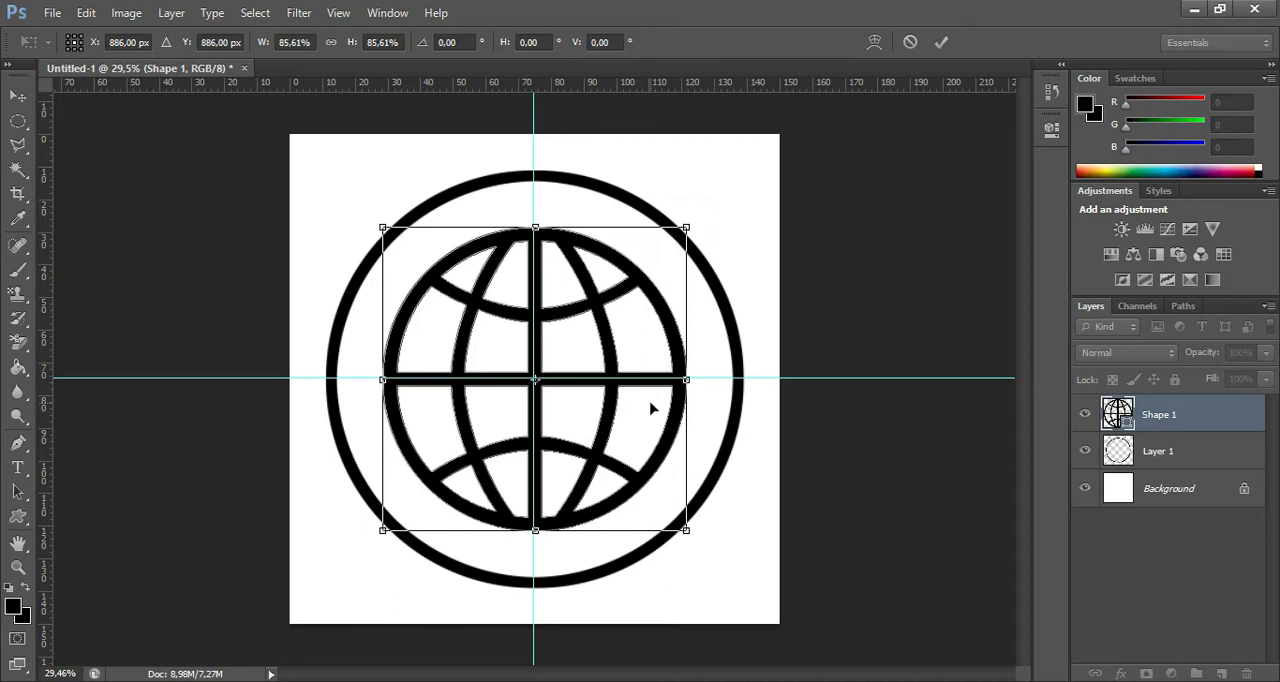
{"action": "left_click", "coordinate": [941, 42]}
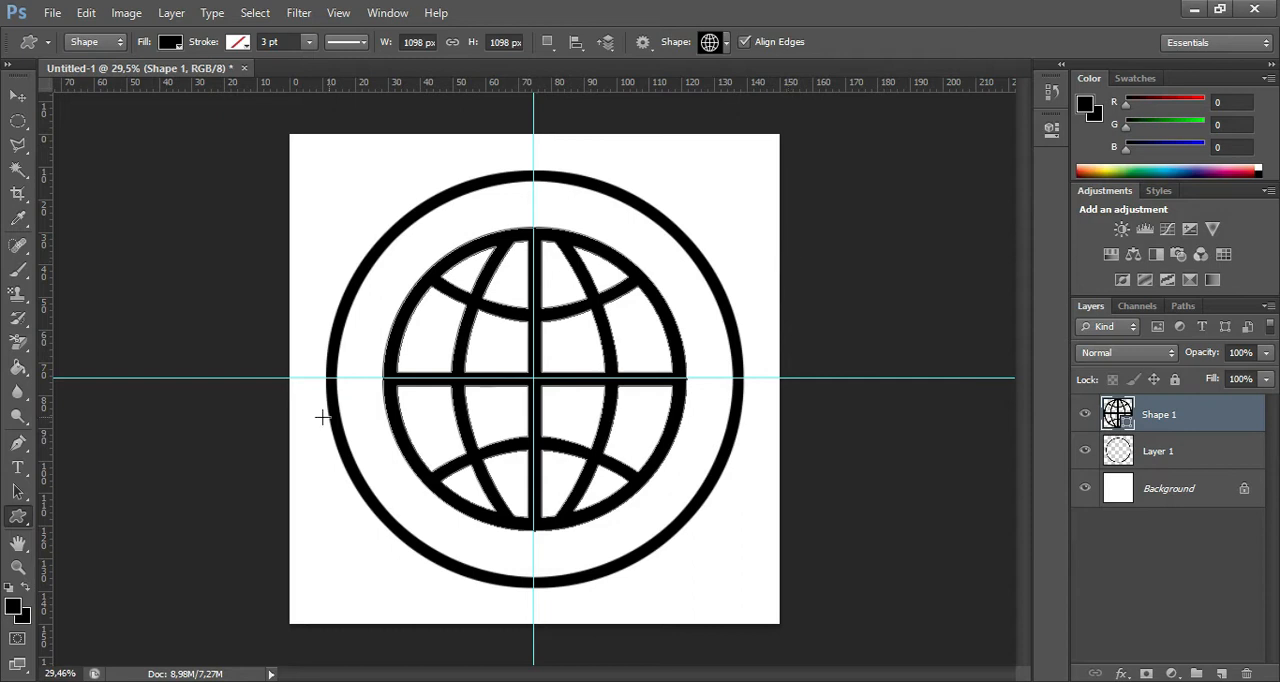
Draw a solid five-pointed star custom shape about 154 × 146 px on the horizontal guide at the left edge of the globe.
{"action": "left_click", "coordinate": [742, 41]}
{"action": "left_click", "coordinate": [729, 42]}
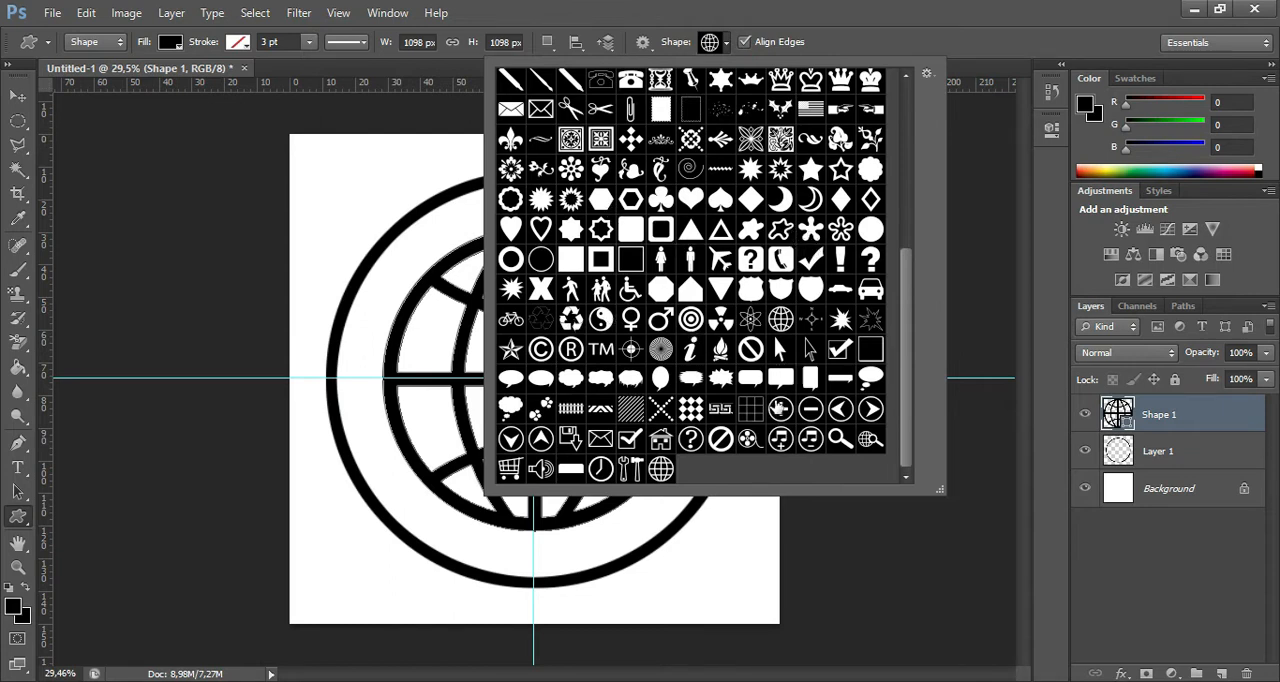
{"action": "left_click", "coordinate": [815, 166]}
{"action": "left_click", "coordinate": [348, 353]}
{"action": "left_click_drag", "start_coordinate": [344, 354], "coordinate": [387, 397]}
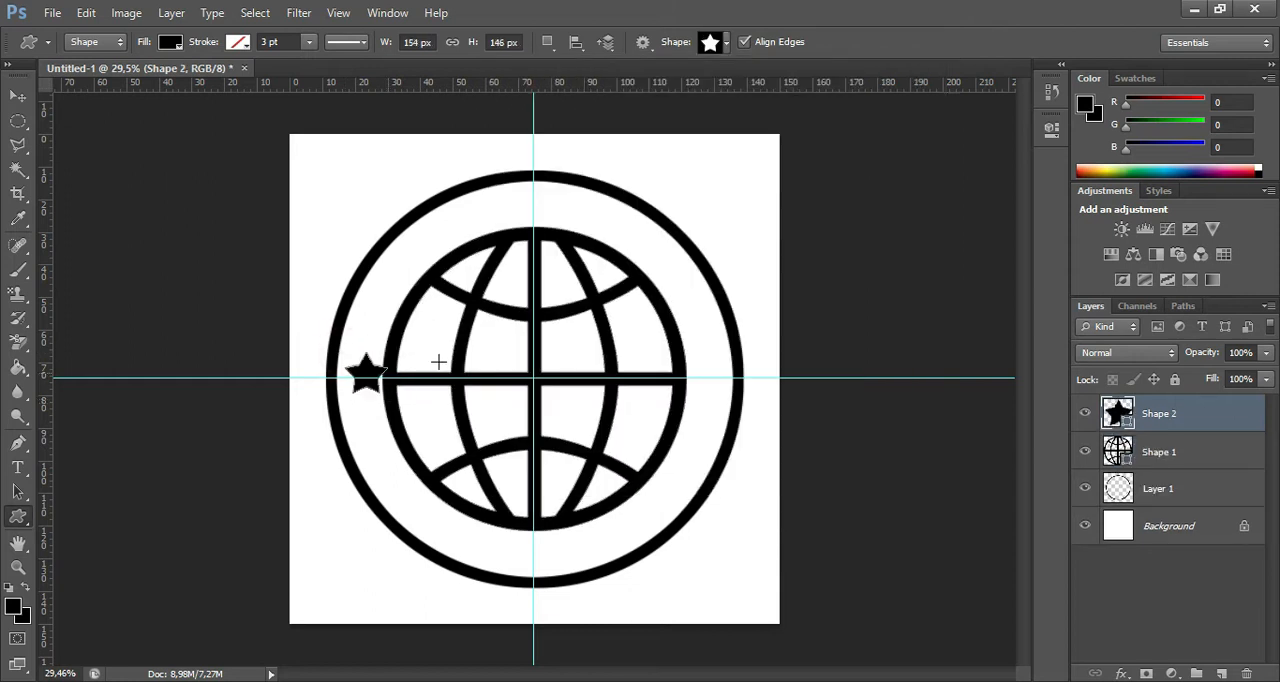
Nudge the star left and slightly down with the Move tool so it sits between the ring and the globe.
{"action": "left_click", "coordinate": [19, 95]}
{"action": "key", "text": "Left"}
{"action": "key", "text": "Left"}
{"action": "key", "text": "Left"}
{"action": "key", "text": "Left"}
{"action": "key", "text": "Left"}
{"action": "key", "text": "Left"}
{"action": "key", "text": "Left"}
{"action": "key", "text": "Left"}
{"action": "key", "text": "Left"}
{"action": "key", "text": "Left"}
{"action": "key", "text": "Left"}
{"action": "key", "text": "Left"}
{"action": "key", "text": "Left"}
{"action": "key", "text": "Left"}
{"action": "key", "text": "Left"}
{"action": "key", "text": "Left"}
{"action": "key", "text": "Left"}
{"action": "key", "text": "Down"}
{"action": "key", "text": "Down"}
{"action": "key", "text": "Down"}
{"action": "key", "text": "Down"}
{"action": "key", "text": "Down"}
{"action": "key", "text": "Down"}
{"action": "key", "text": "Down"}
{"action": "key", "text": "Down"}
{"action": "key", "text": "Down"}
{"action": "key", "text": "Down"}
{"action": "key", "text": "Down"}
{"action": "key", "text": "Down"}
{"action": "key", "text": "Down"}
{"action": "key", "text": "Left"}
{"action": "key", "text": "Left"}
{"action": "key", "text": "Left"}
{"action": "key", "text": "Left"}
{"action": "key", "text": "Down"}
{"action": "key", "text": "Down"}
{"action": "key", "text": "Down"}
{"action": "key", "text": "Down"}
{"action": "key", "text": "Left"}
{"action": "key", "text": "Left"}
{"action": "key", "text": "Left"}
{"action": "key", "text": "Left"}
{"action": "key", "text": "Left"}
{"action": "key", "text": "Left"}
{"action": "key", "text": "Up"}
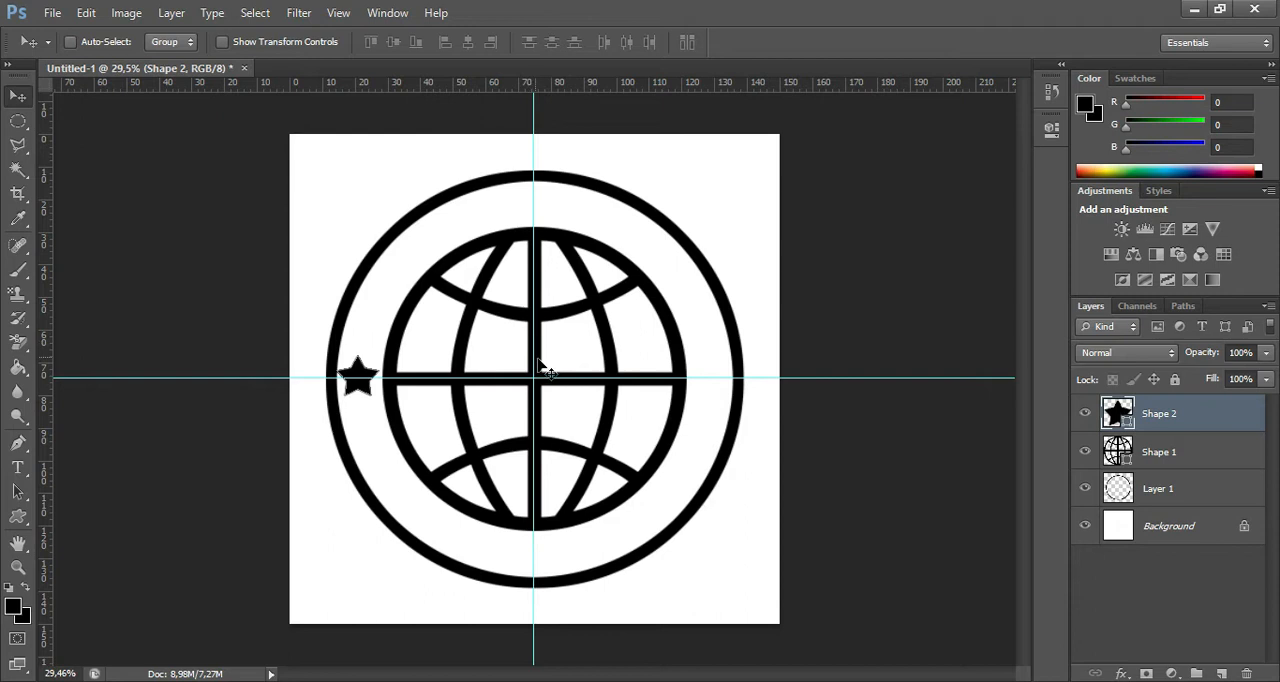
Fine-tune the star with Free Transform so its centre lies on the horizontal guide at Y 881 px, and apply the transform.
{"action": "key", "text": "ctrl+t"}
{"action": "key", "text": "Down"}
{"action": "key", "text": "Down"}
{"action": "key", "text": "Down"}
{"action": "key", "text": "Down"}
{"action": "key", "text": "Down"}
{"action": "key", "text": "Down"}
{"action": "key", "text": "Down"}
{"action": "key", "text": "Down"}
{"action": "key", "text": "Down"}
{"action": "key", "text": "Down"}
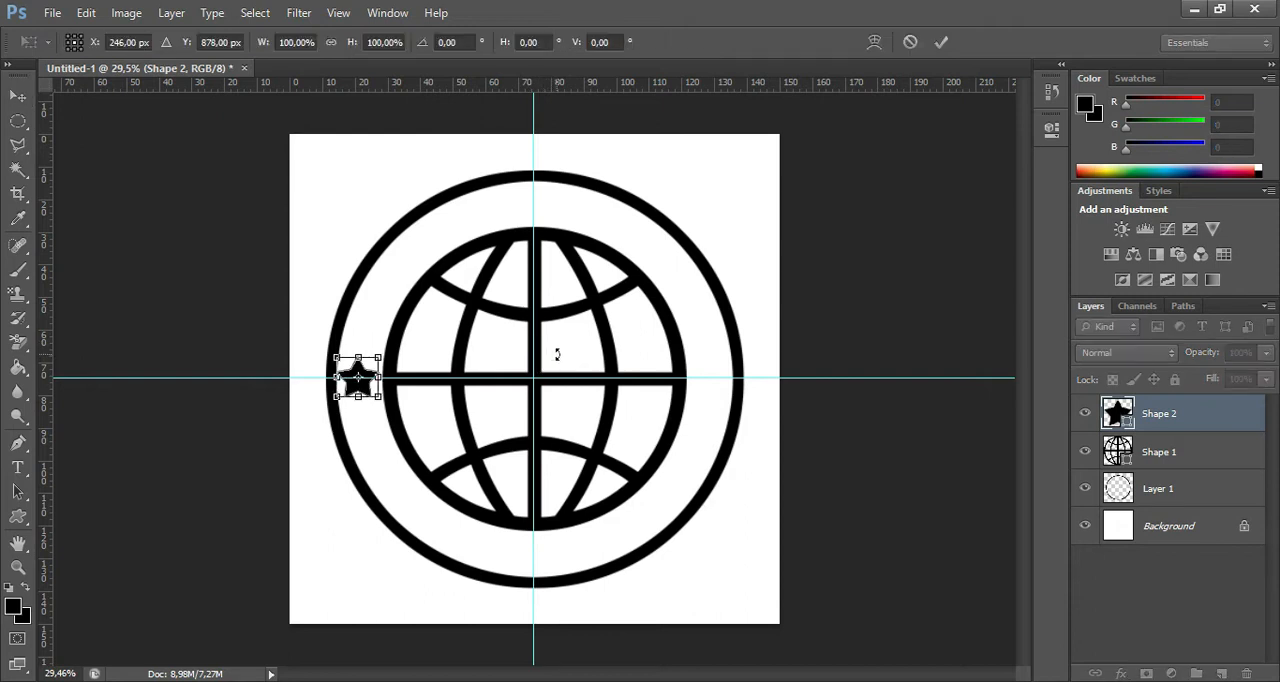
{"action": "key", "text": "Left"}
{"action": "key", "text": "Left"}
{"action": "key", "text": "Left"}
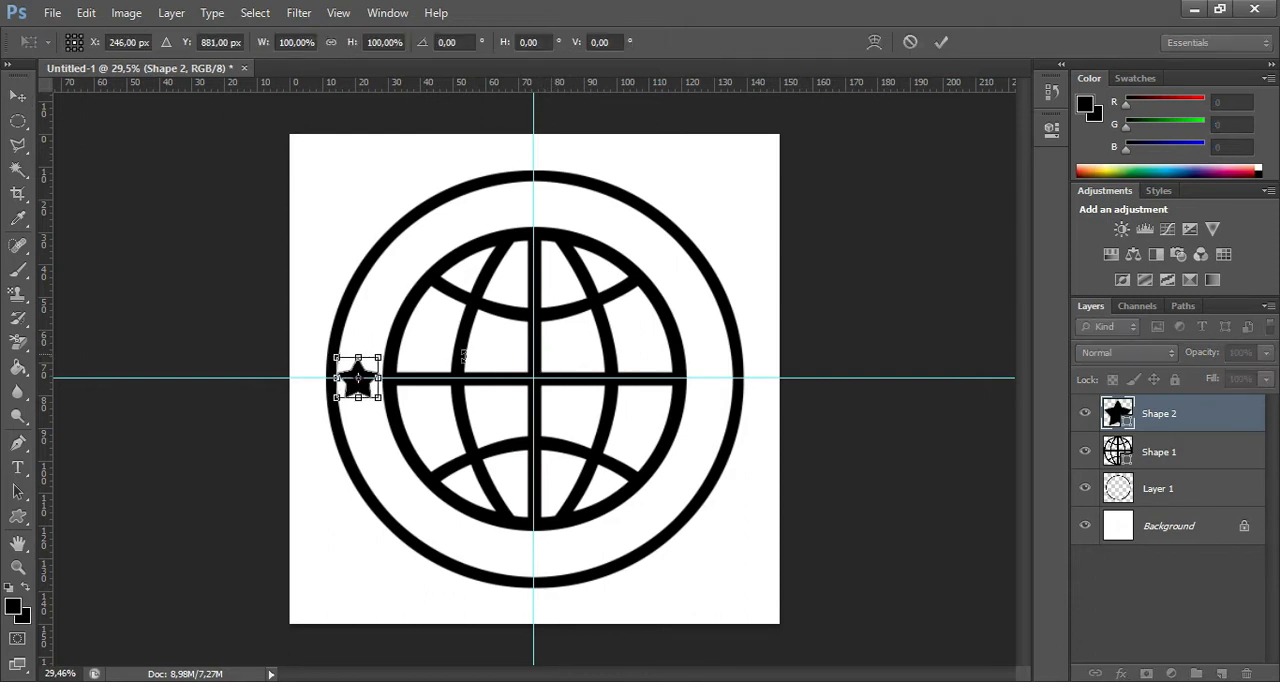
{"action": "key", "text": "Return"}
Duplicate the star and place the copy on the horizontal guide in the opposite gap between the globe and the ring.
{"action": "key", "text": "ctrl+j"}
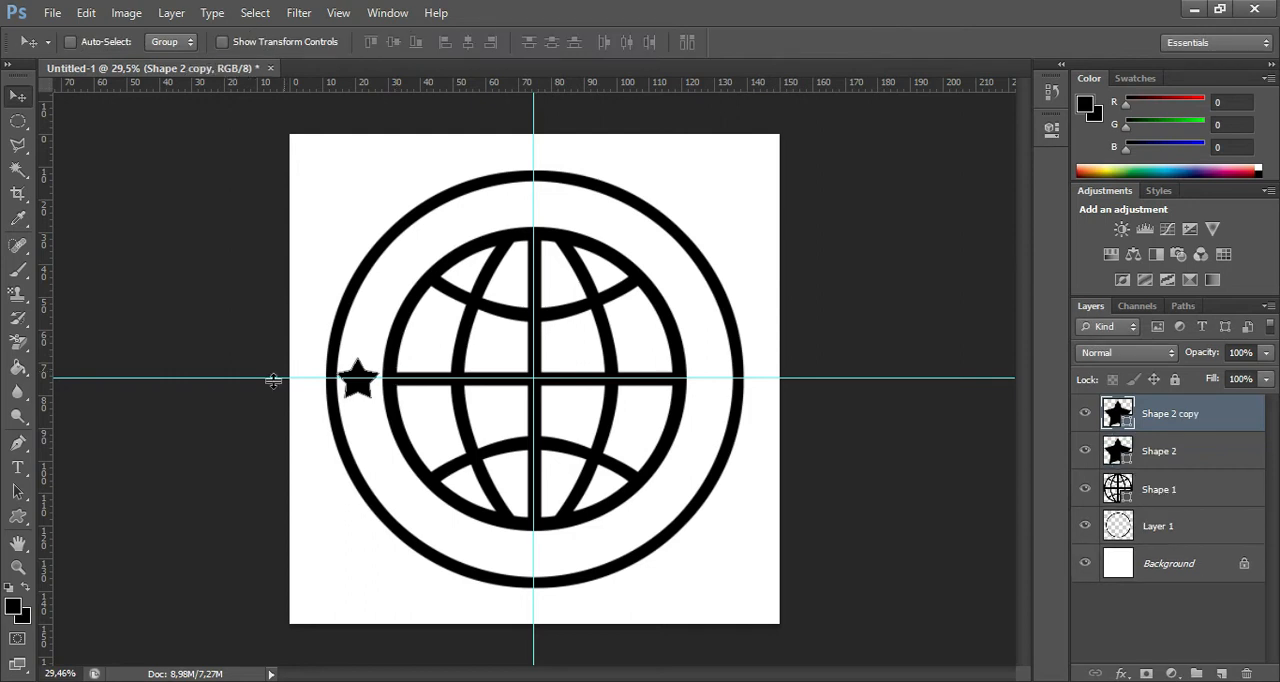
{"action": "left_click_drag", "start_coordinate": [359, 395], "coordinate": [705, 393]}
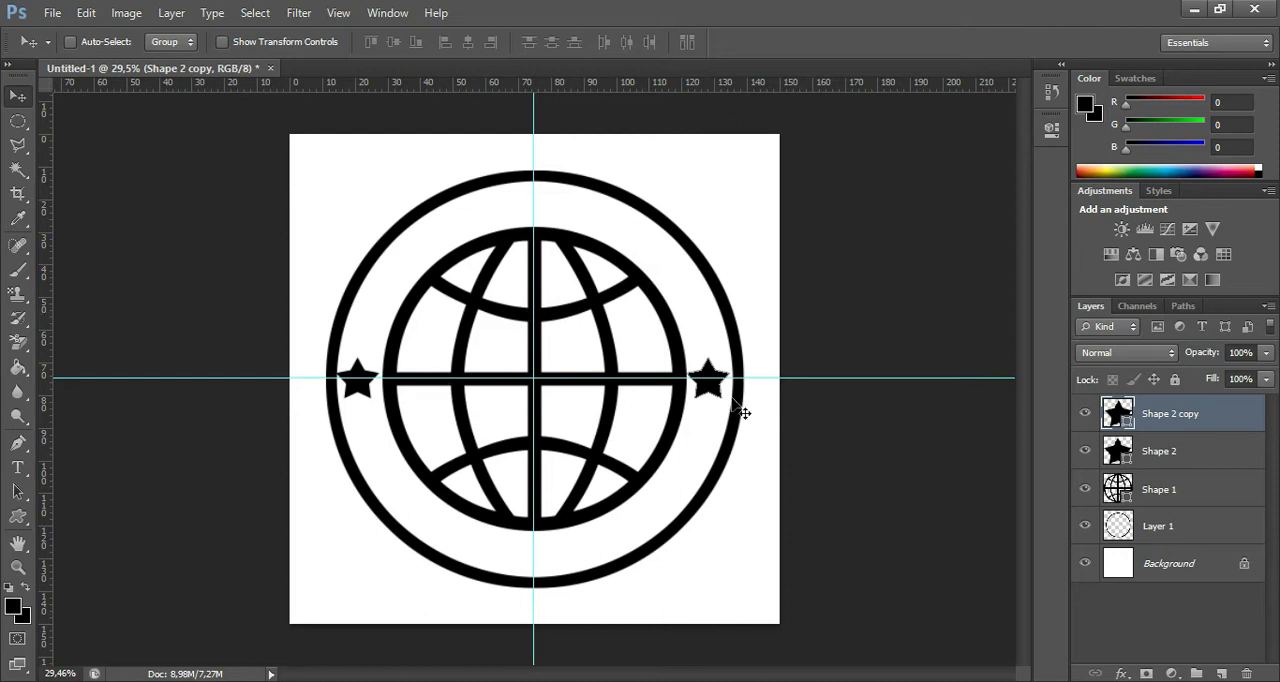
{"action": "left_click", "coordinate": [1147, 455]}
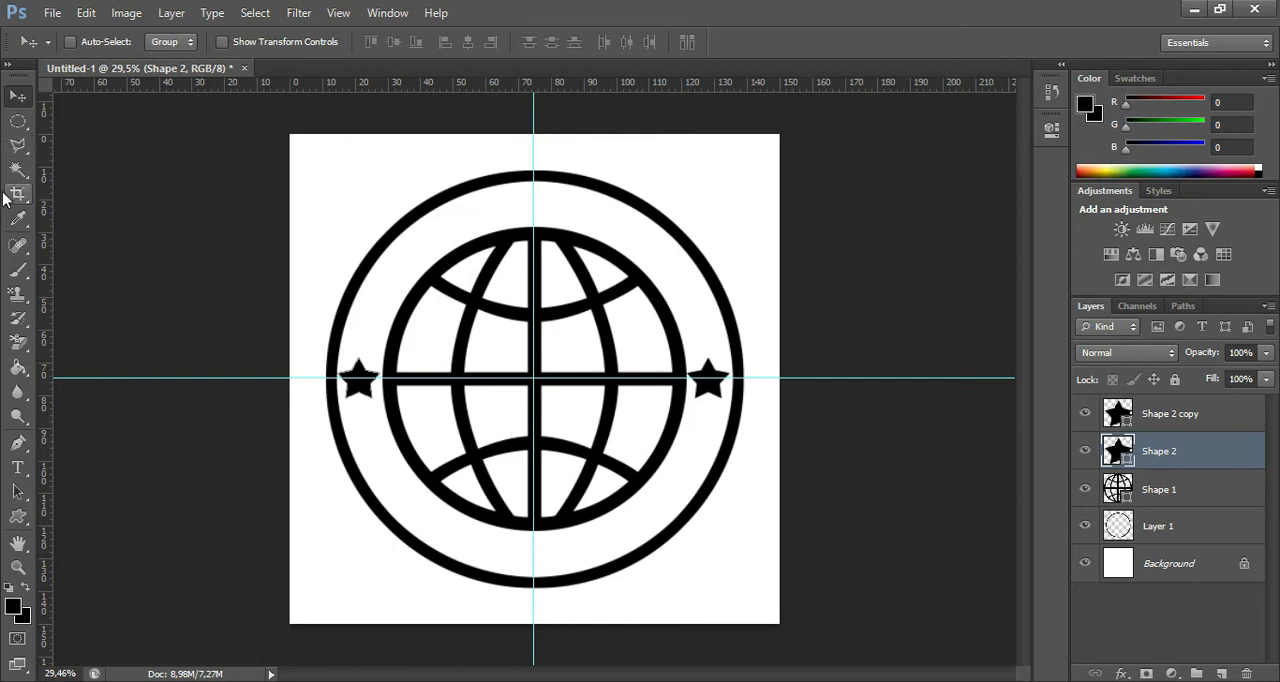
Select the circular area inside the black ring on Layer 1 with the Magic Wand tool.
{"action": "left_click", "coordinate": [26, 171]}
{"action": "right_click", "coordinate": [24, 175]}
{"action": "left_click", "coordinate": [60, 184]}
{"action": "left_click", "coordinate": [474, 218]}
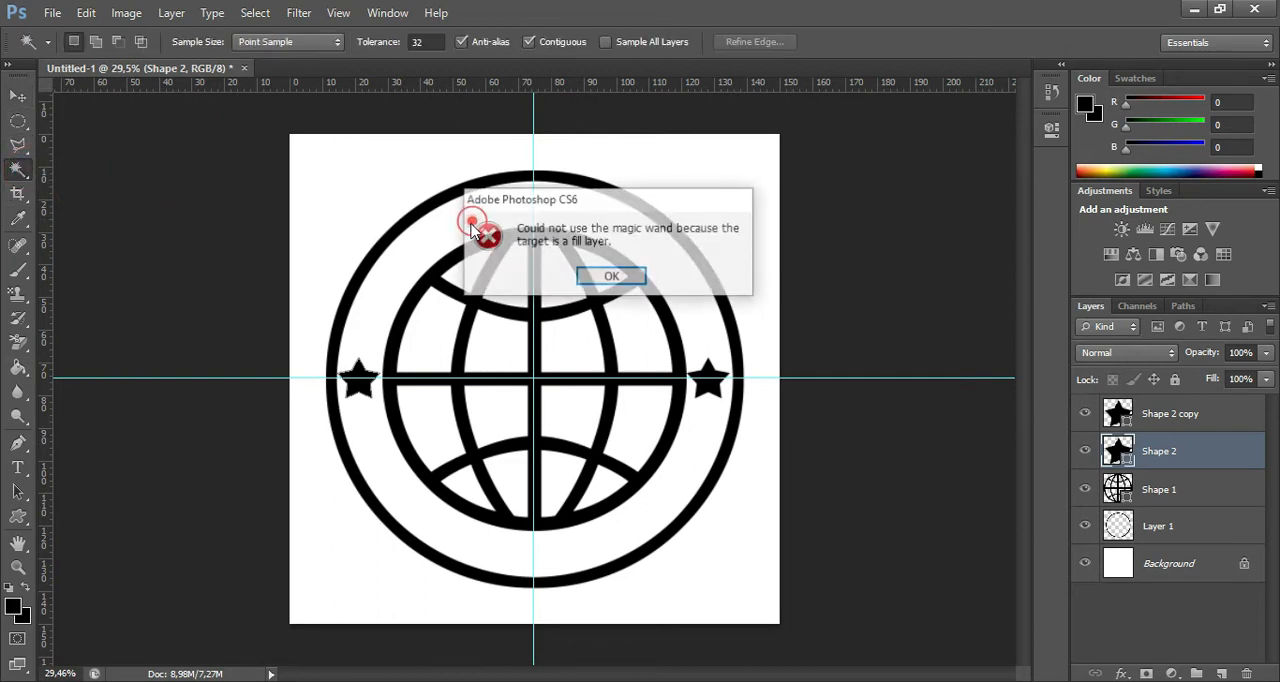
{"action": "left_click", "coordinate": [612, 280]}
{"action": "left_click", "coordinate": [1190, 537]}
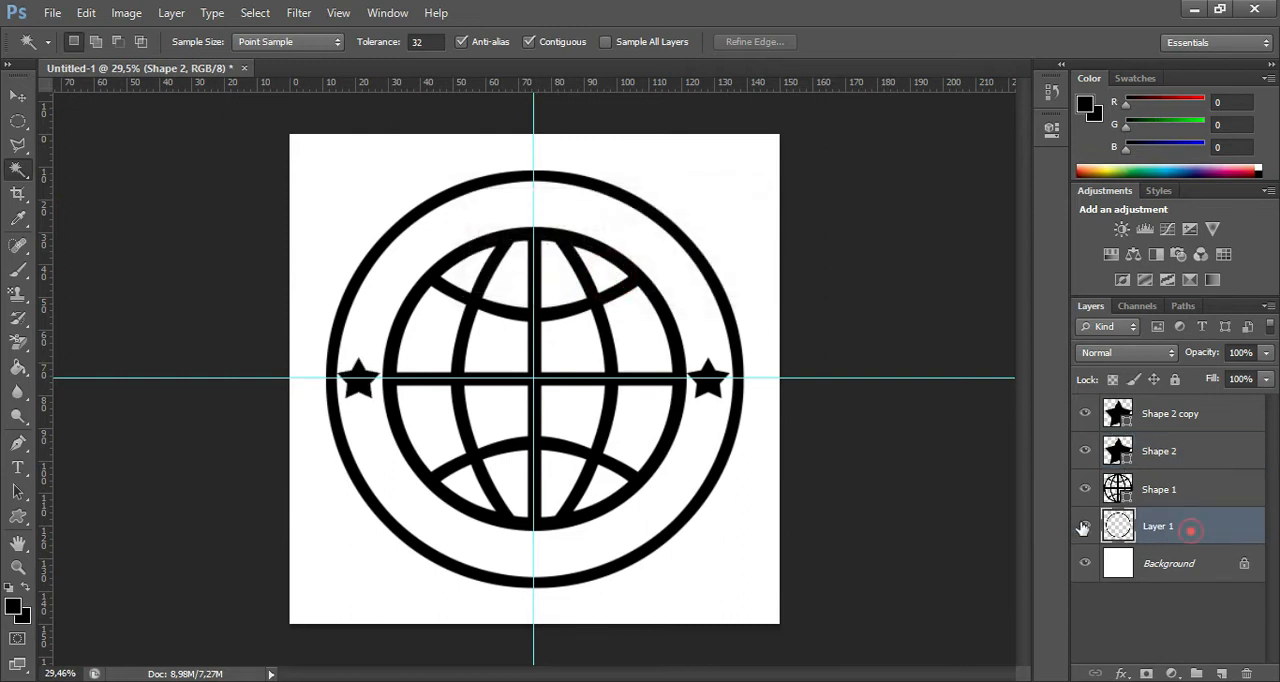
{"action": "left_click", "coordinate": [571, 213]}
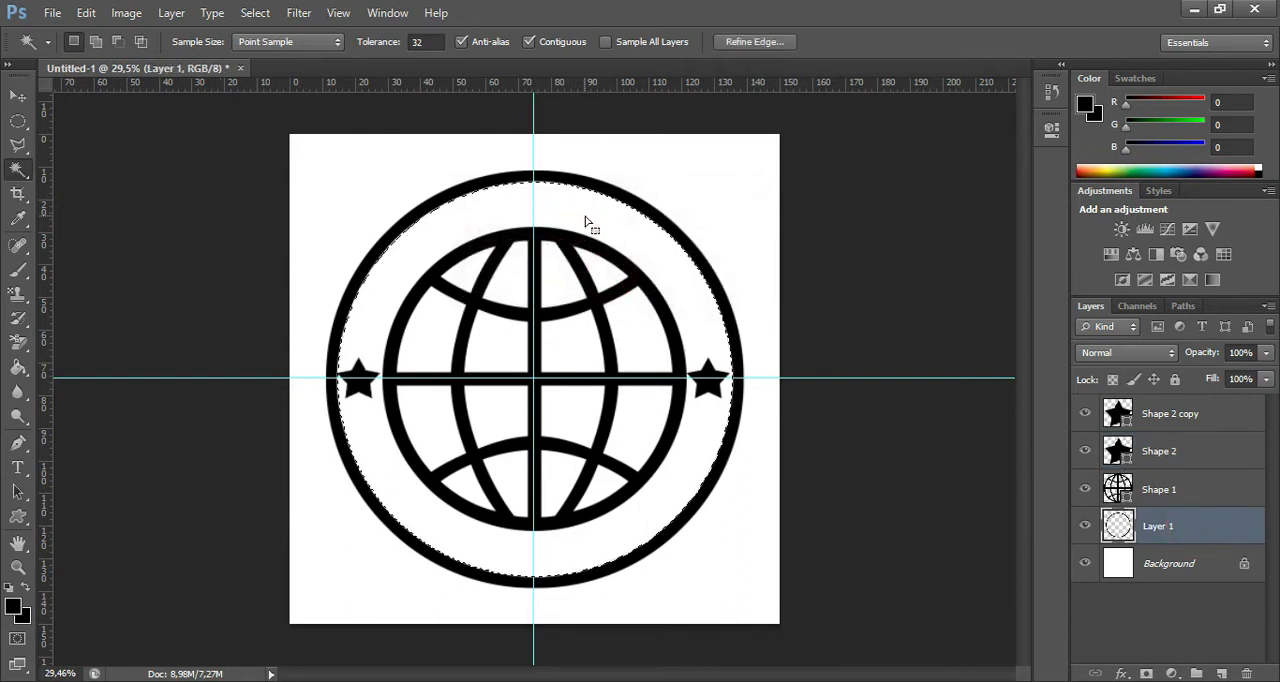
Contract the circular selection by 20 pixels and convert it into a work path.
{"action": "left_click", "coordinate": [257, 15]}
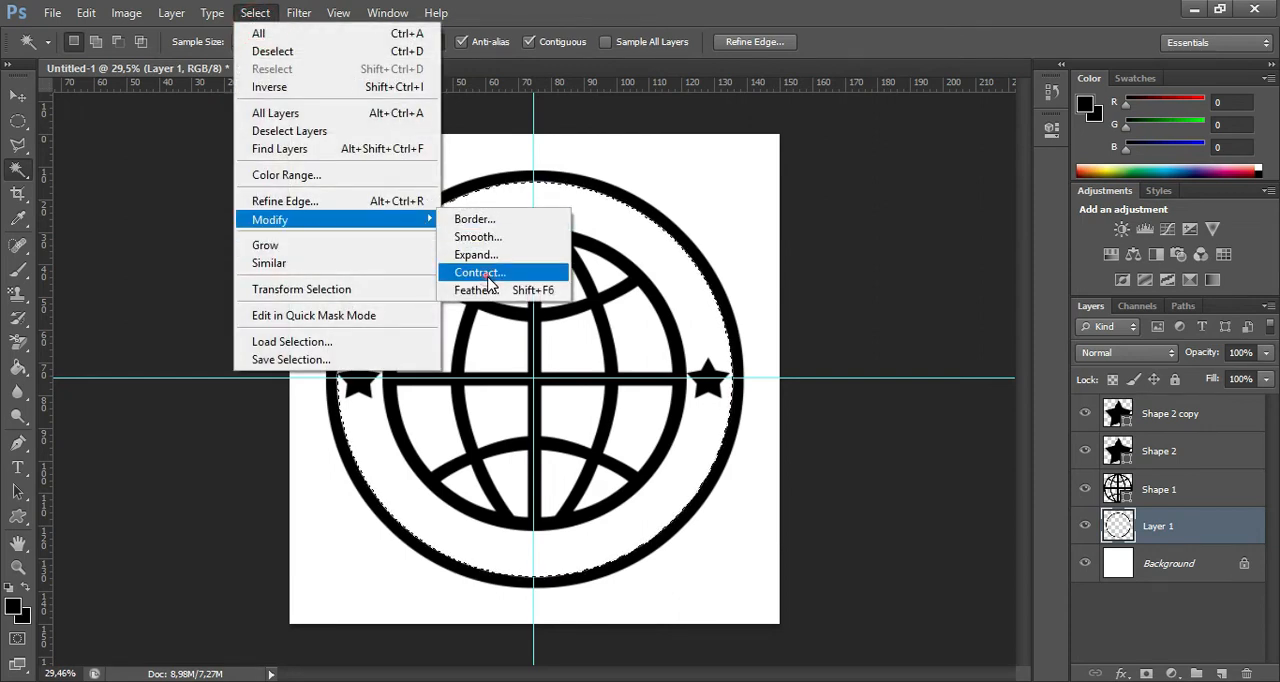
{"action": "left_click", "coordinate": [489, 281]}
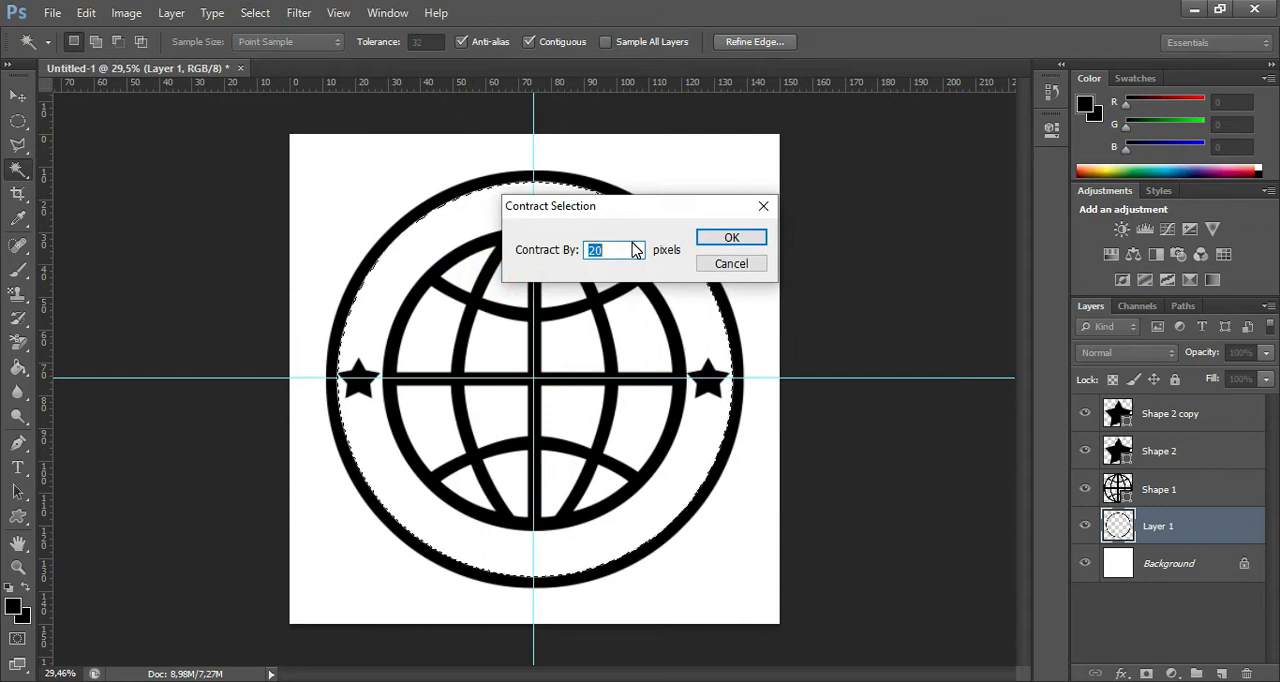
{"action": "key", "text": "Return"}
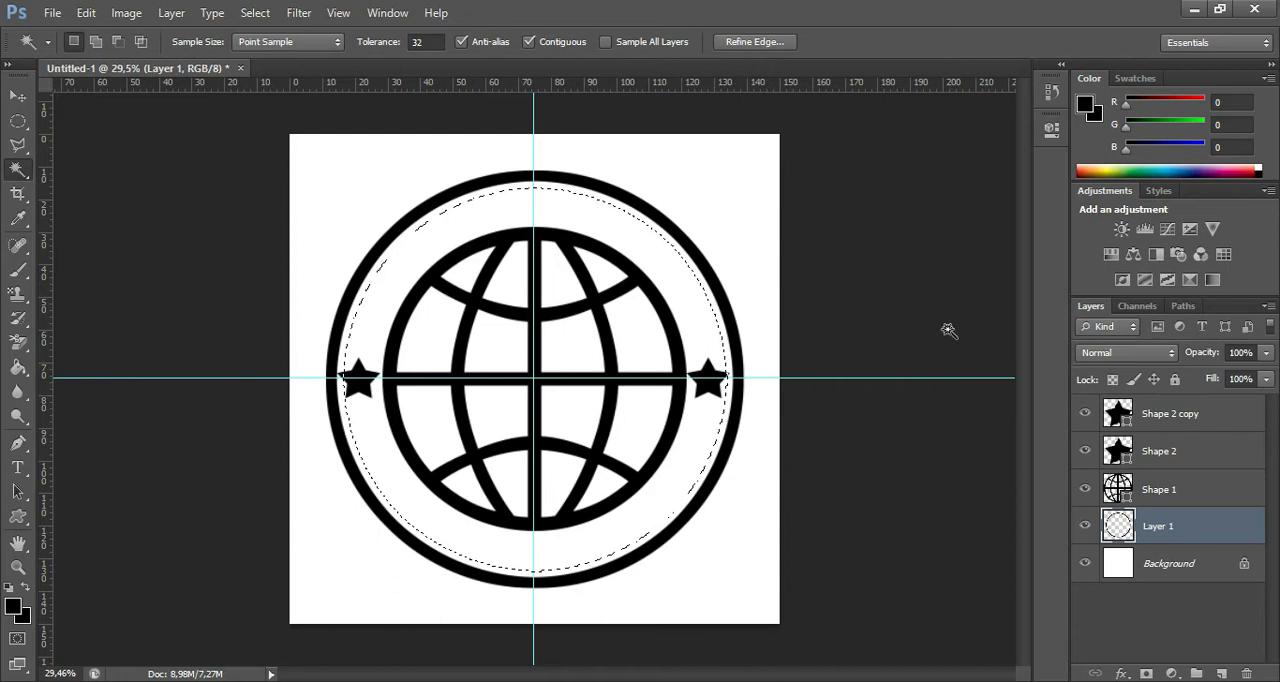
{"action": "left_click", "coordinate": [1178, 307]}
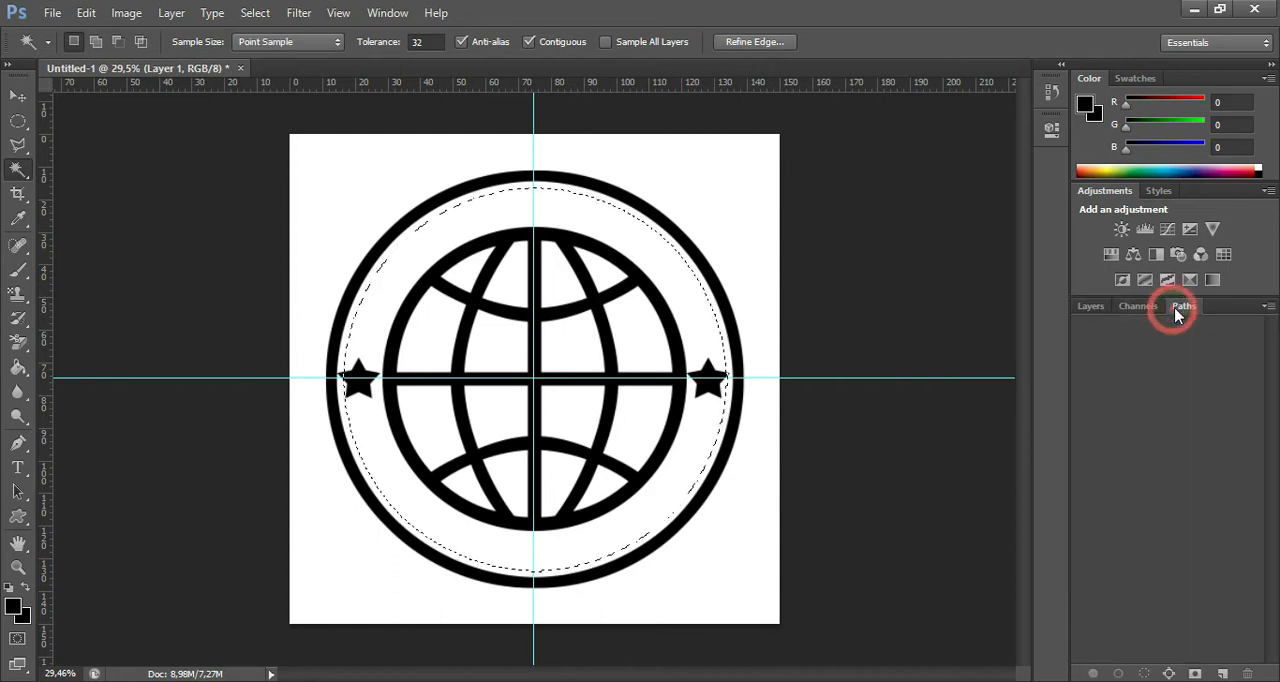
{"action": "left_click", "coordinate": [1172, 674]}
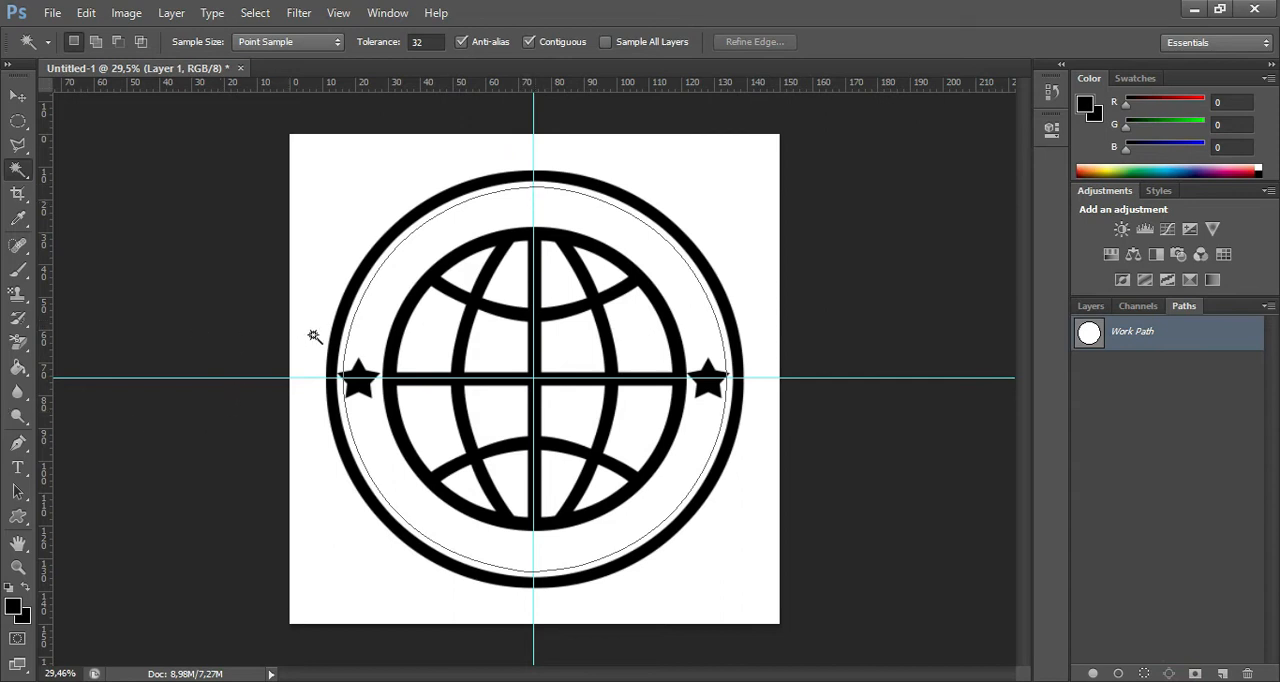
{"action": "key", "text": "t"}
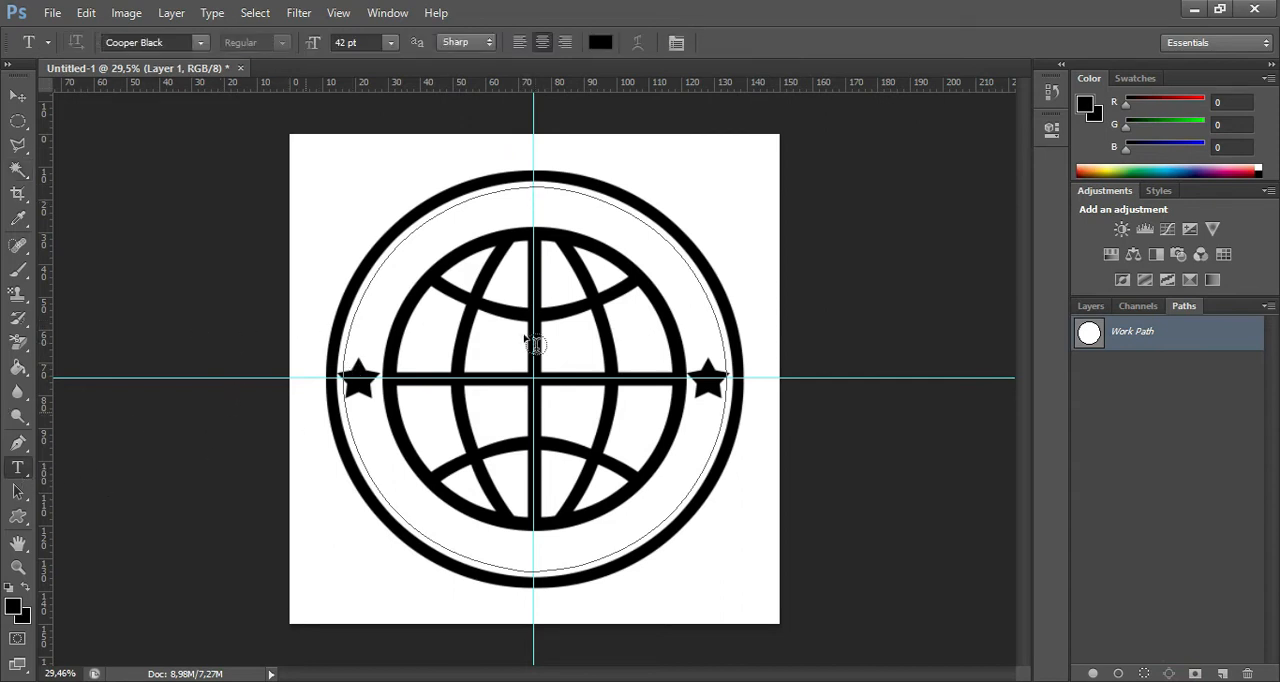
{"action": "left_click", "coordinate": [534, 184]}
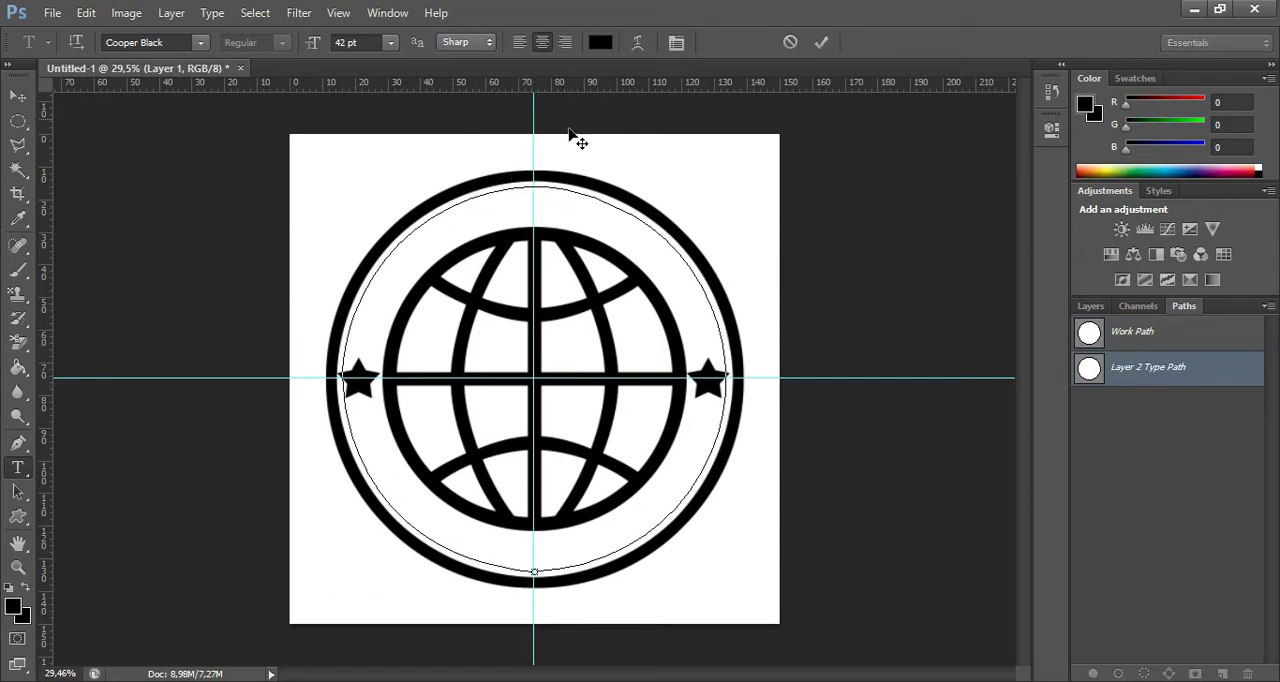
{"action": "left_click", "coordinate": [791, 42]}
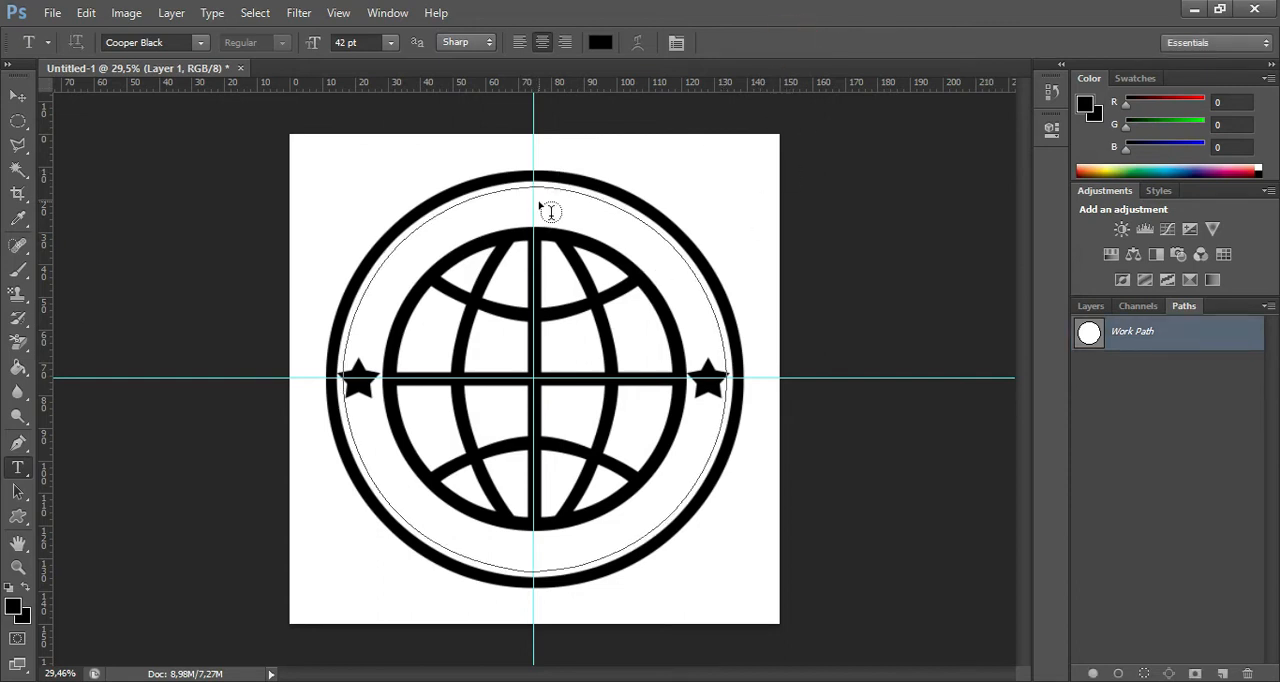
{"action": "left_click", "coordinate": [533, 185]}
{"action": "type", "text": "Sgh"}
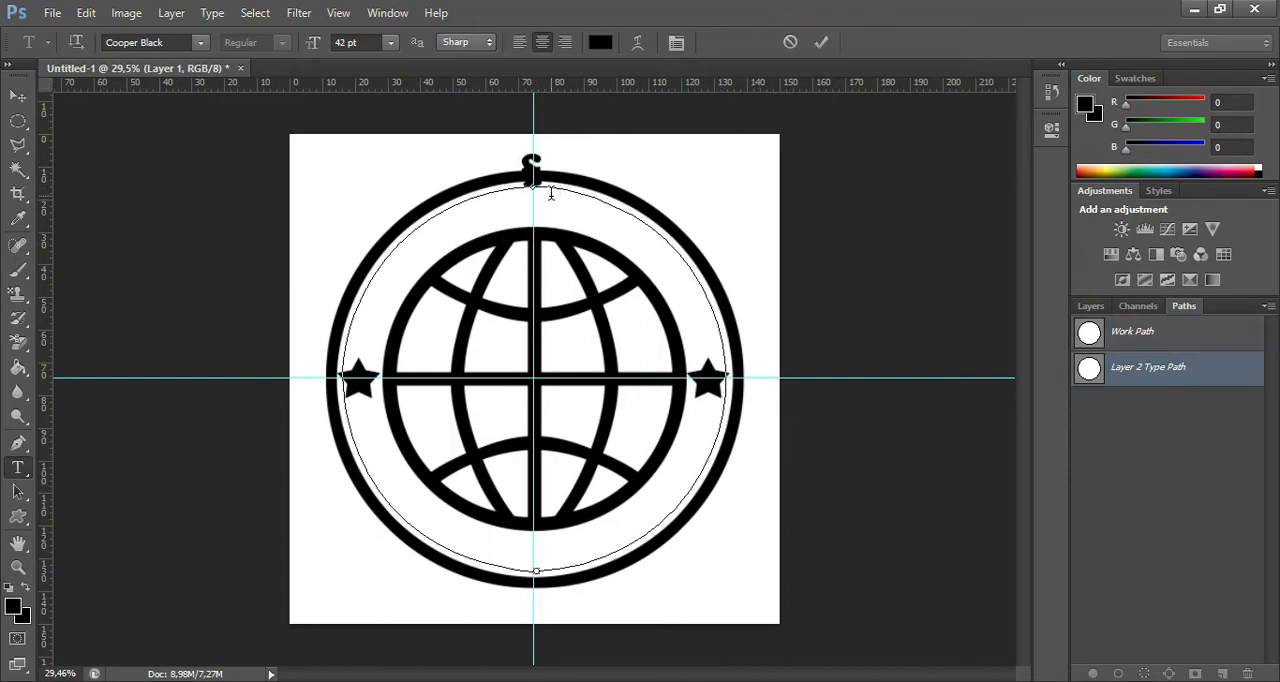
{"action": "type", "text": "jss"}
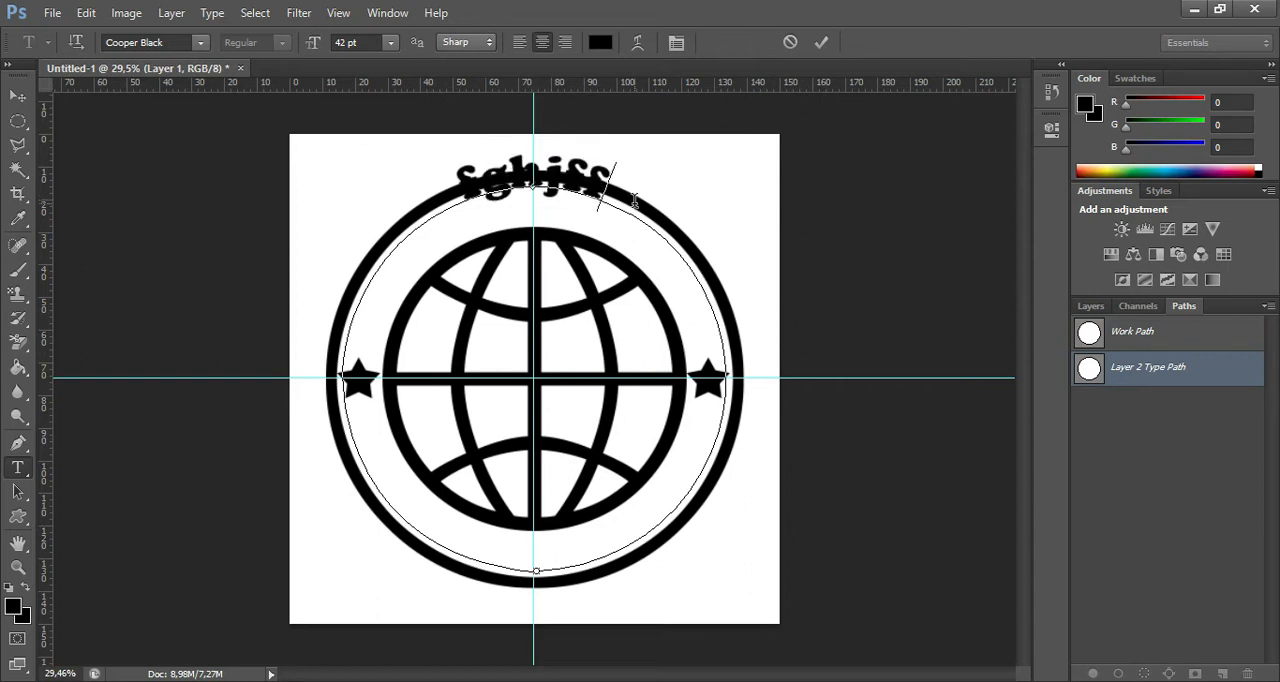
{"action": "type", "text": "sssss"}
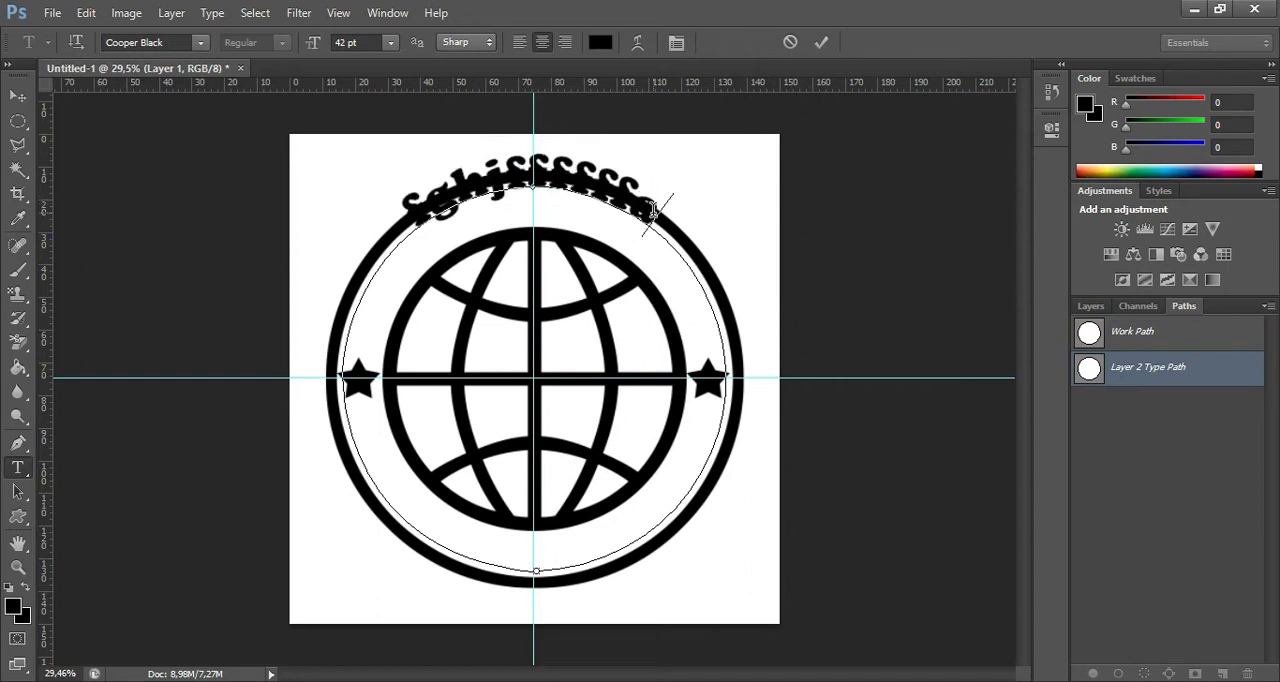
{"action": "key", "text": "ctrl+z"}
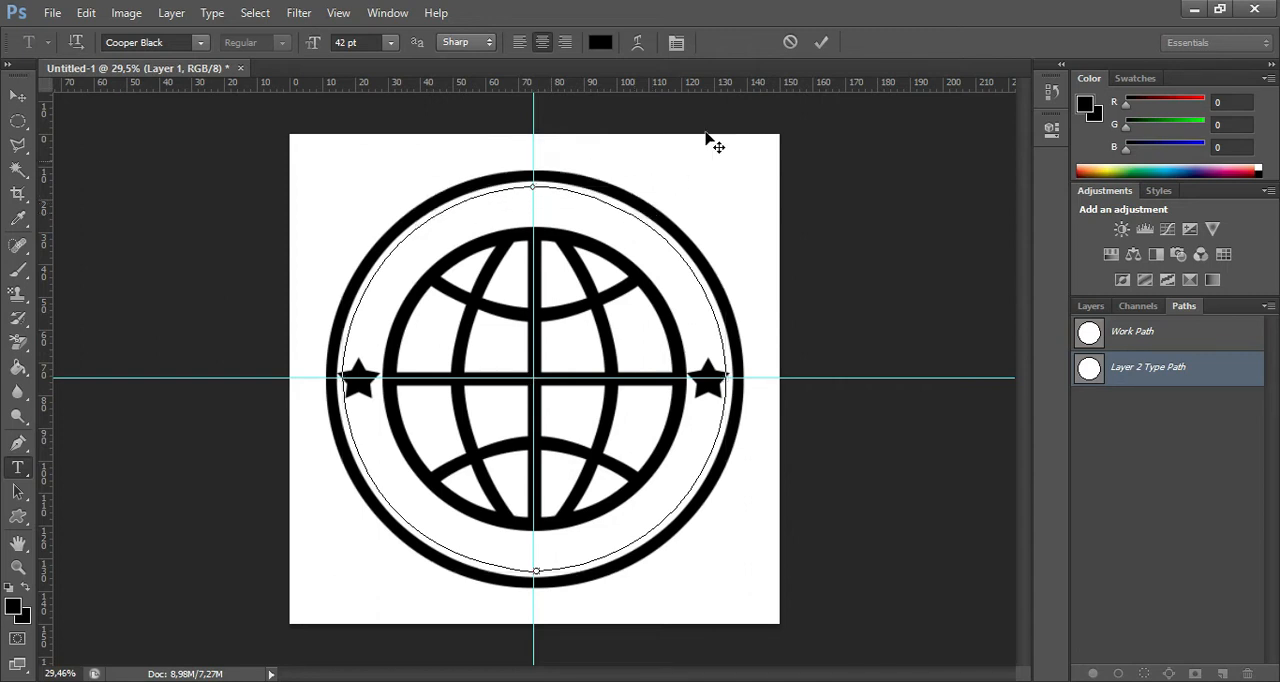
{"action": "left_click", "coordinate": [791, 43]}
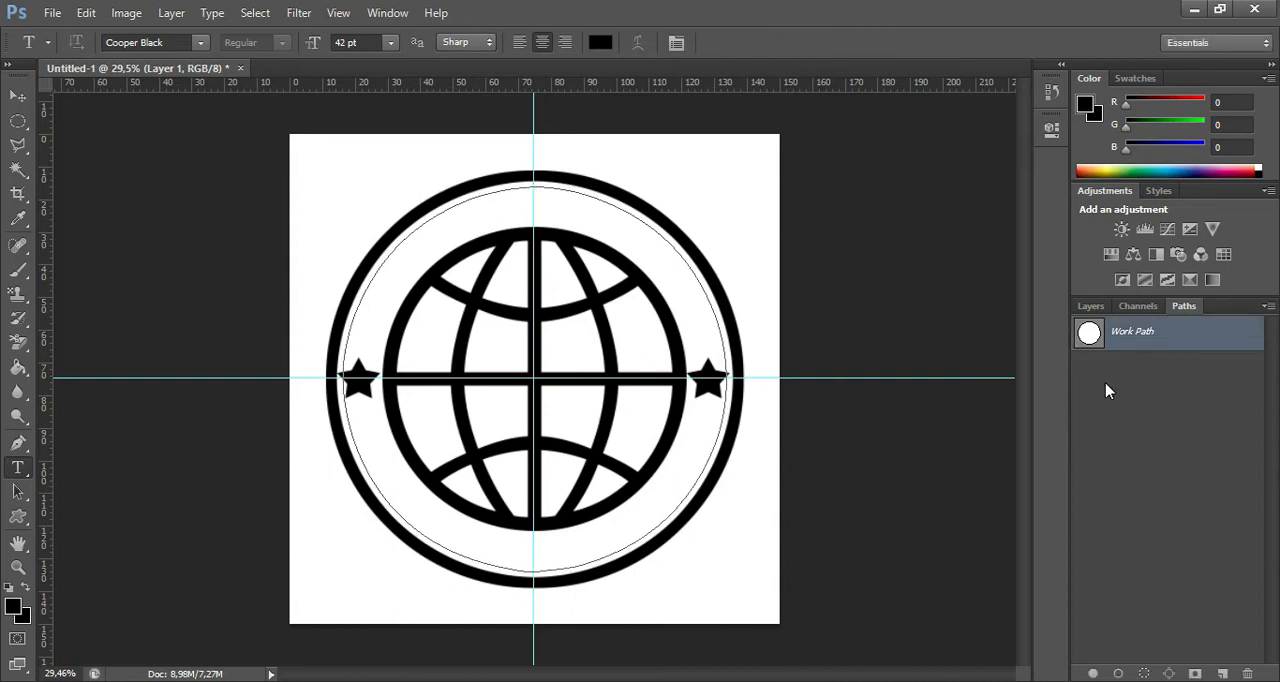
Undo the circular work path and its selection contraction, and rasterize the globe layer Shape 1.
{"action": "key", "text": "ctrl+z"}
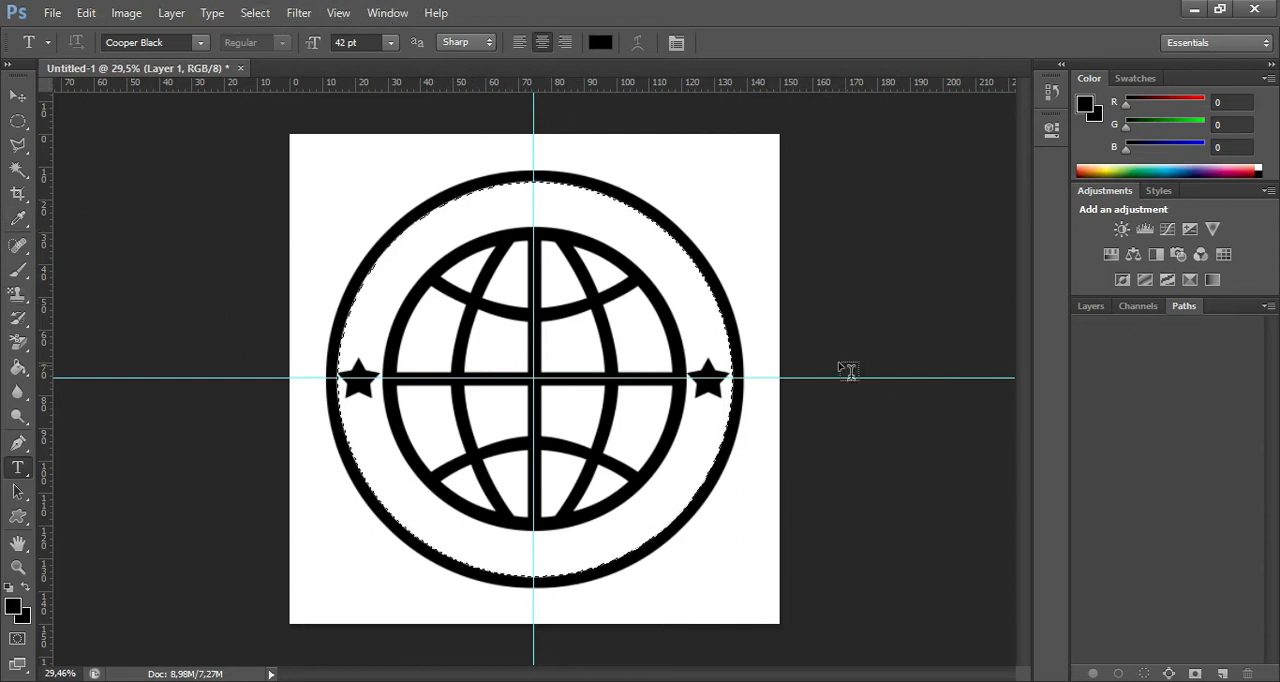
{"action": "left_click", "coordinate": [1090, 306]}
{"action": "left_click", "coordinate": [1156, 490]}
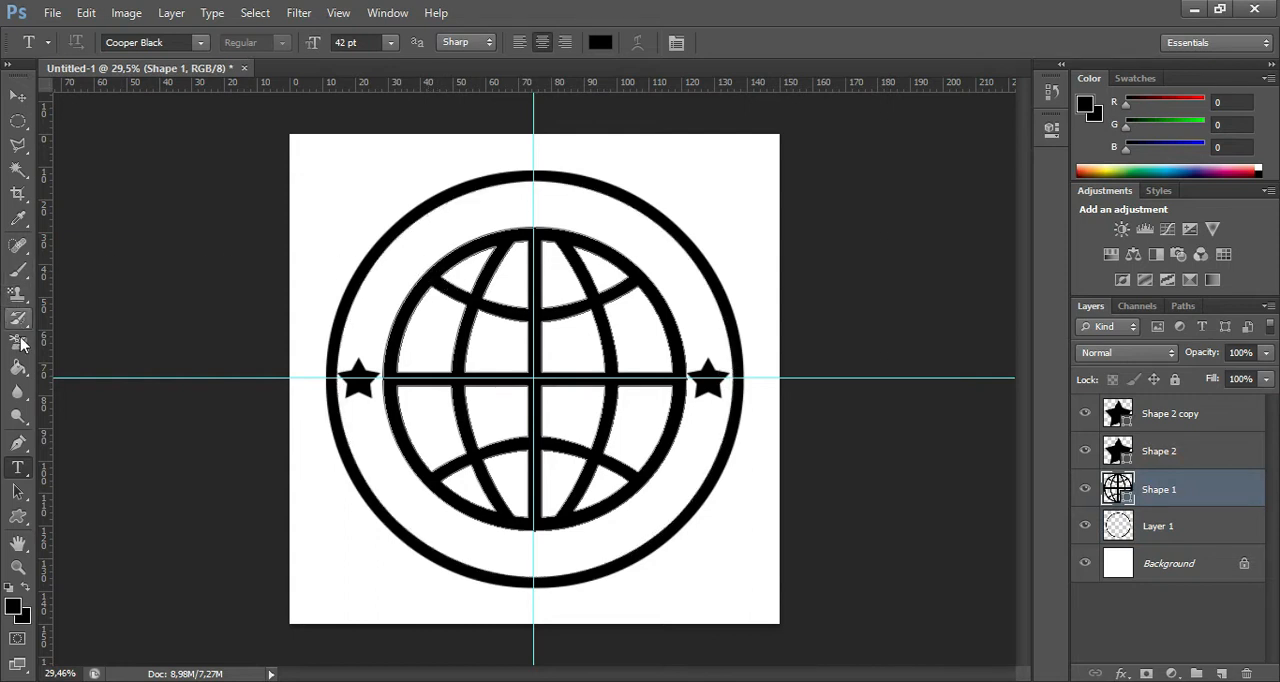
{"action": "left_click", "coordinate": [18, 170]}
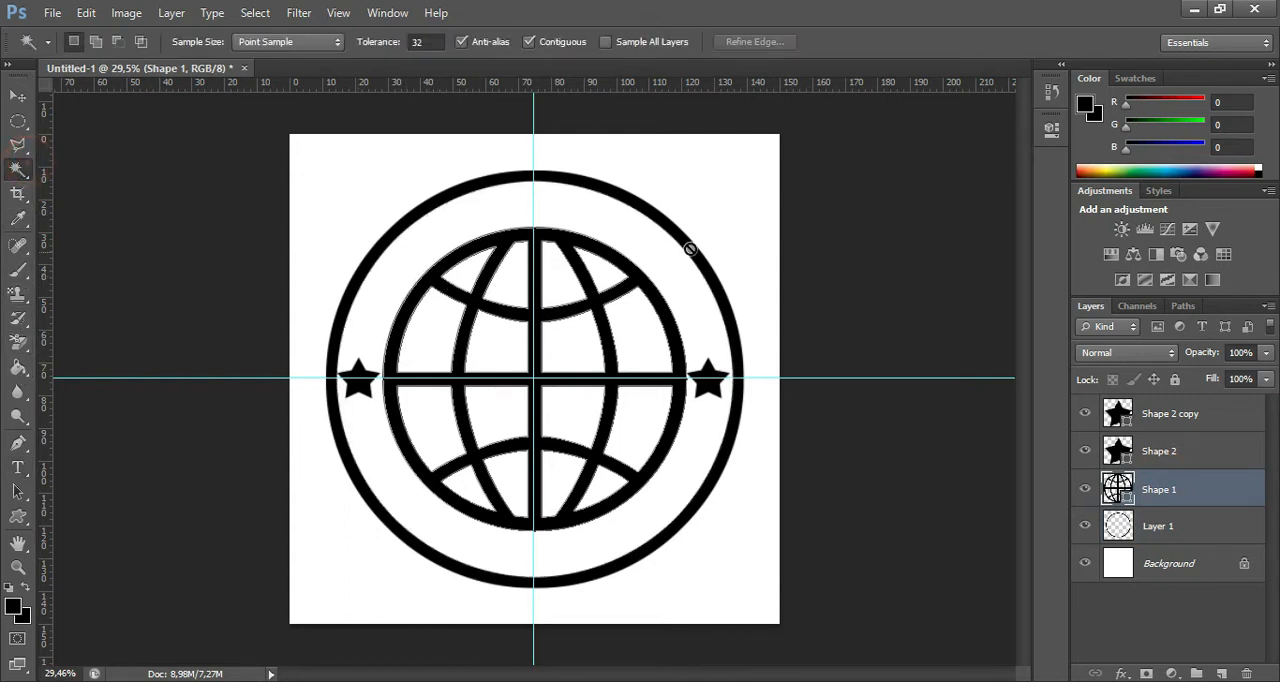
{"action": "left_click", "coordinate": [622, 254]}
{"action": "key", "text": "Return"}
{"action": "left_click", "coordinate": [626, 366]}
{"action": "left_click", "coordinate": [625, 276]}
{"action": "right_click", "coordinate": [1181, 499]}
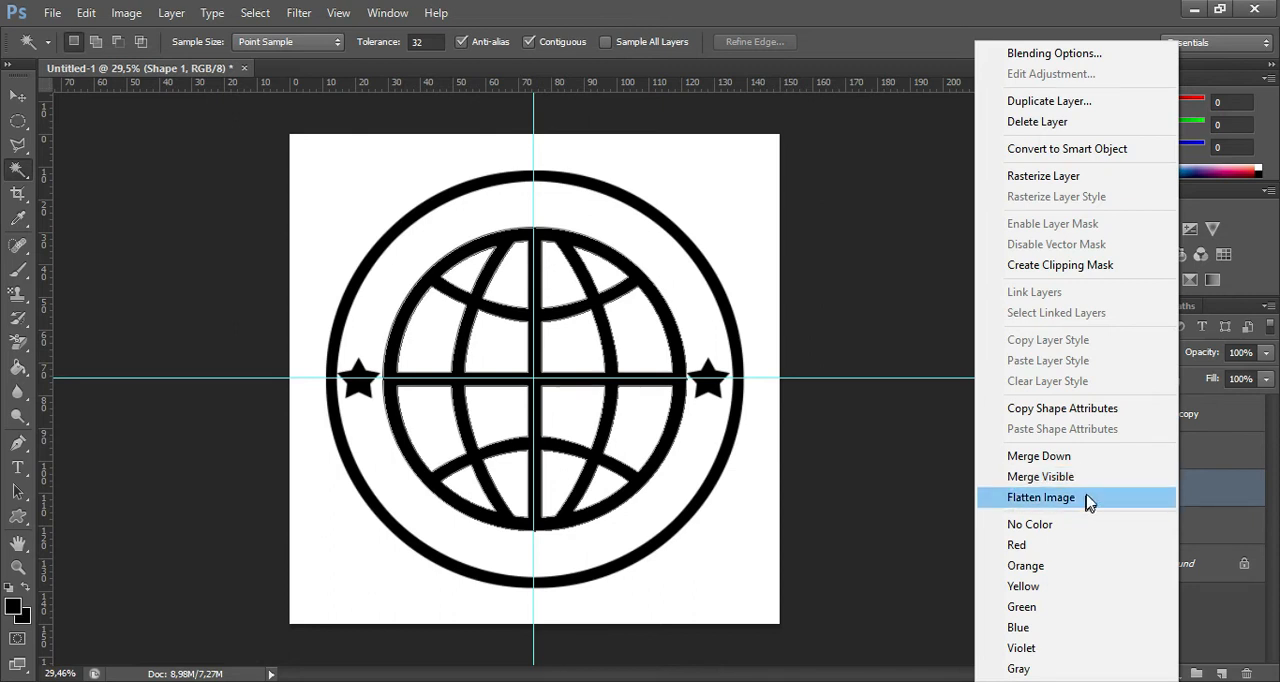
{"action": "left_click", "coordinate": [1062, 184]}
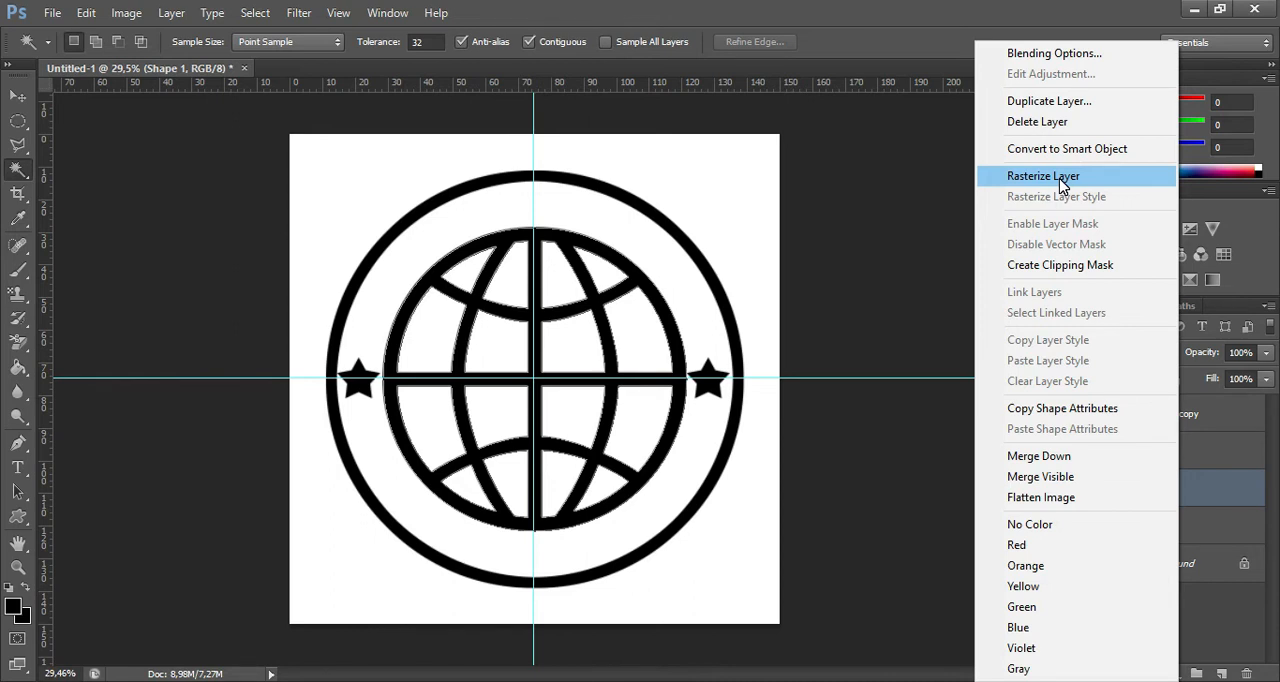
{"action": "left_click", "coordinate": [1062, 184]}
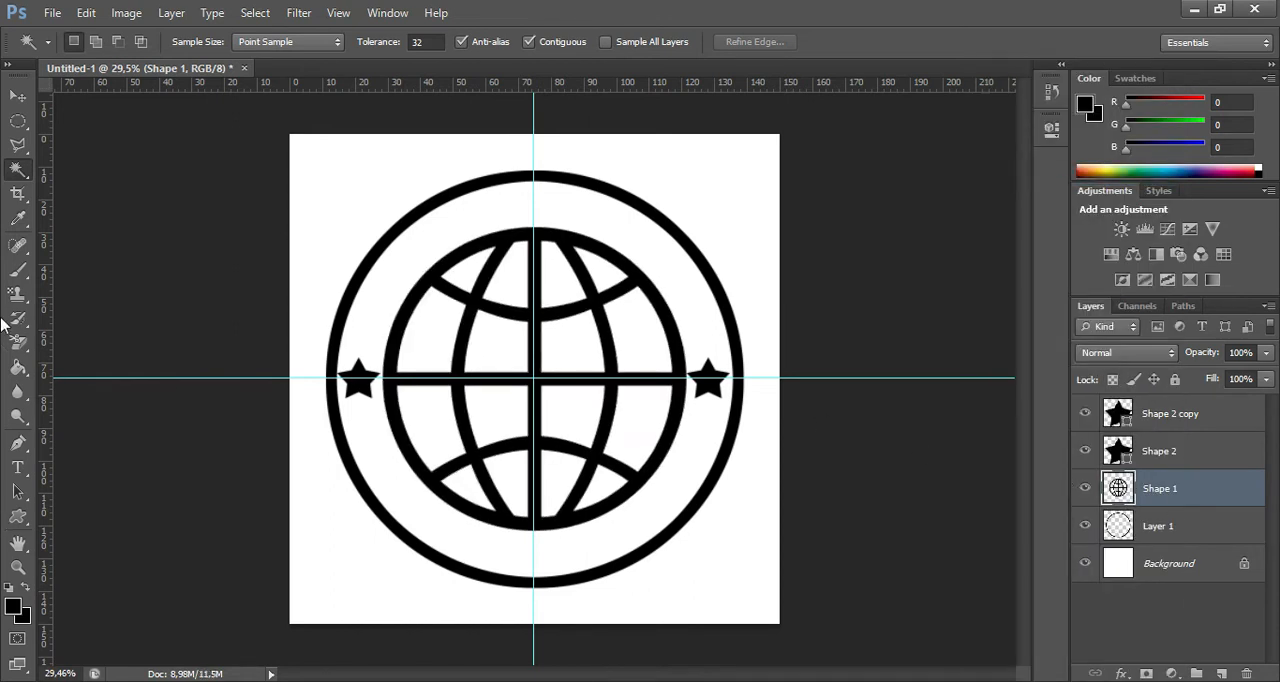
Select the globe's full circular outline on Shape 1 by selecting its surroundings with the Magic Wand tool and inverting the selection.
{"action": "left_click", "coordinate": [445, 248]}
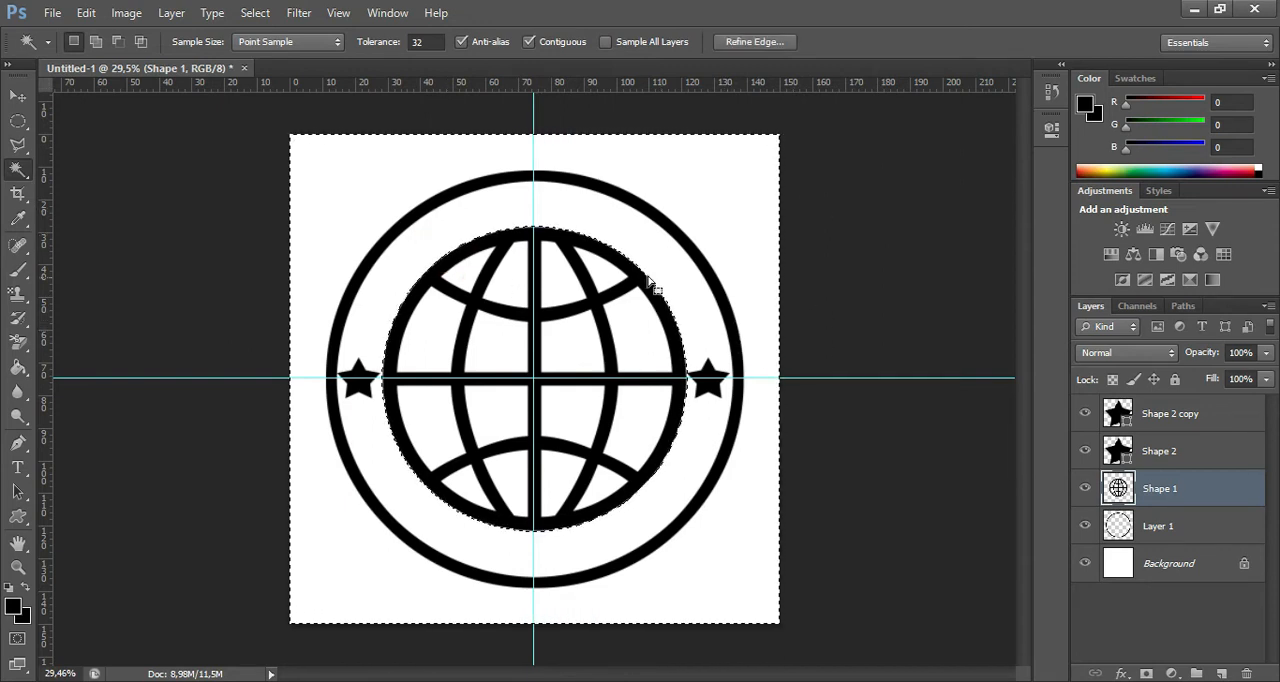
{"action": "right_click", "coordinate": [437, 240]}
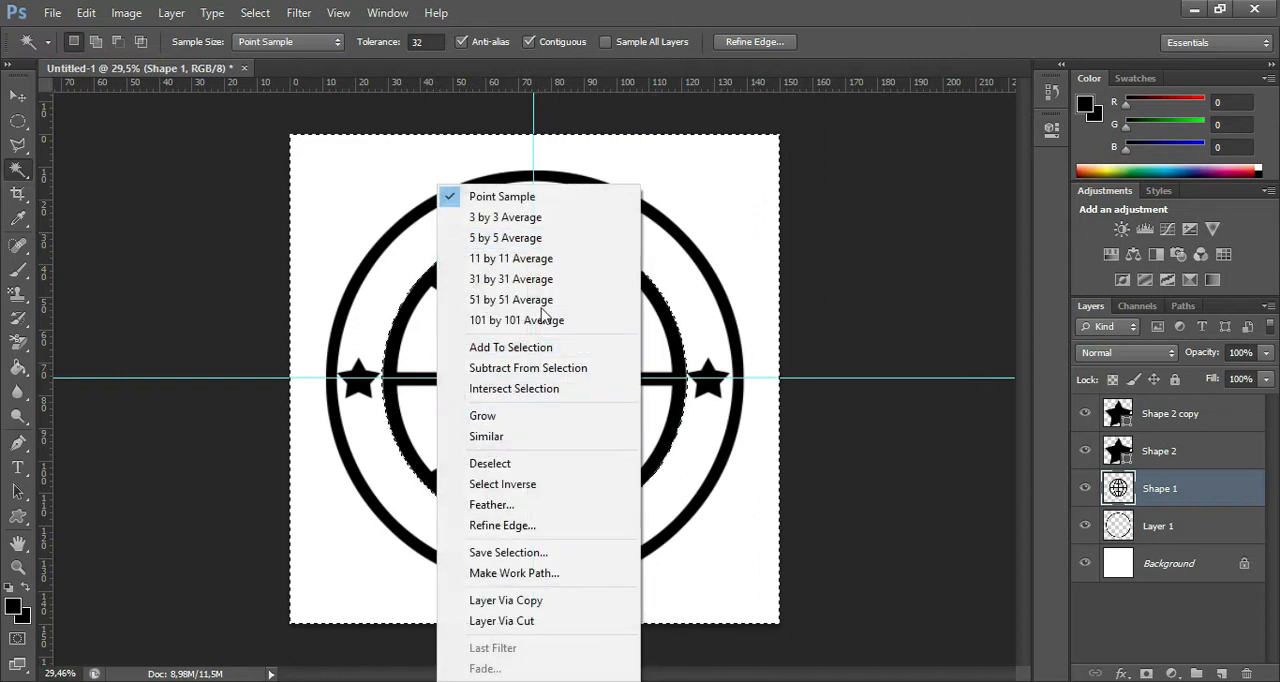
{"action": "left_click", "coordinate": [537, 485]}
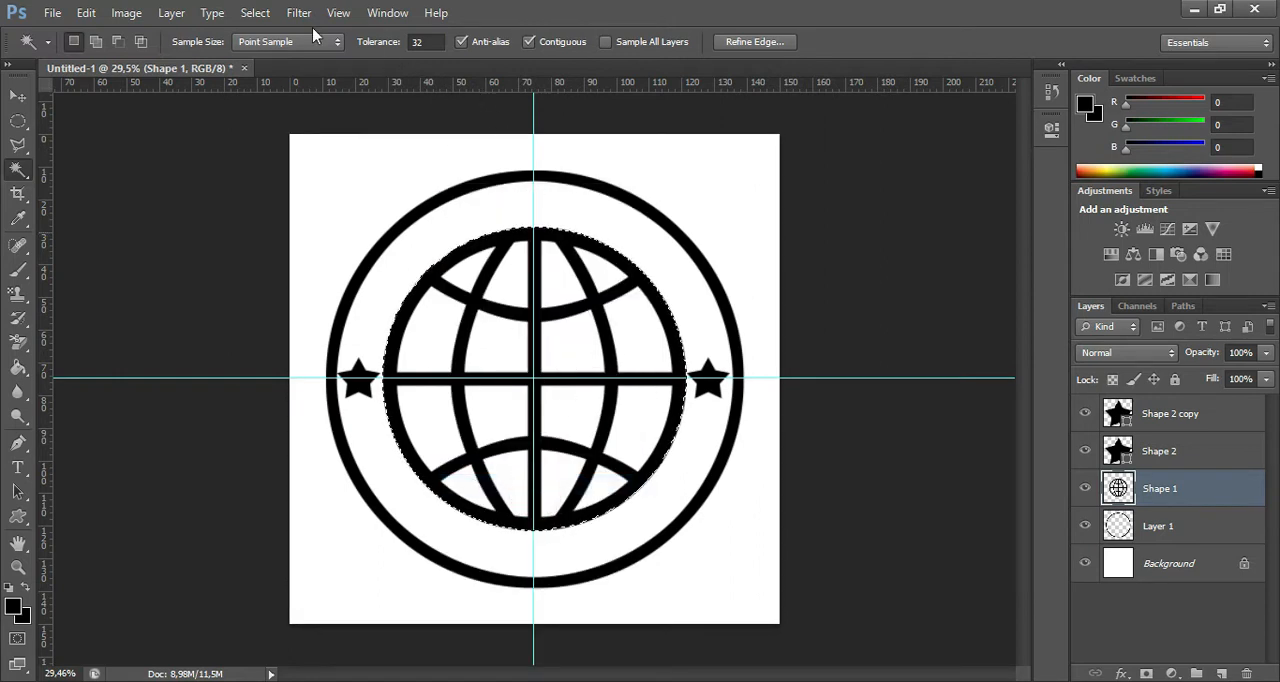
Expand the globe's circular selection by 20 pixels and convert it into a work path.
{"action": "left_click", "coordinate": [266, 18]}
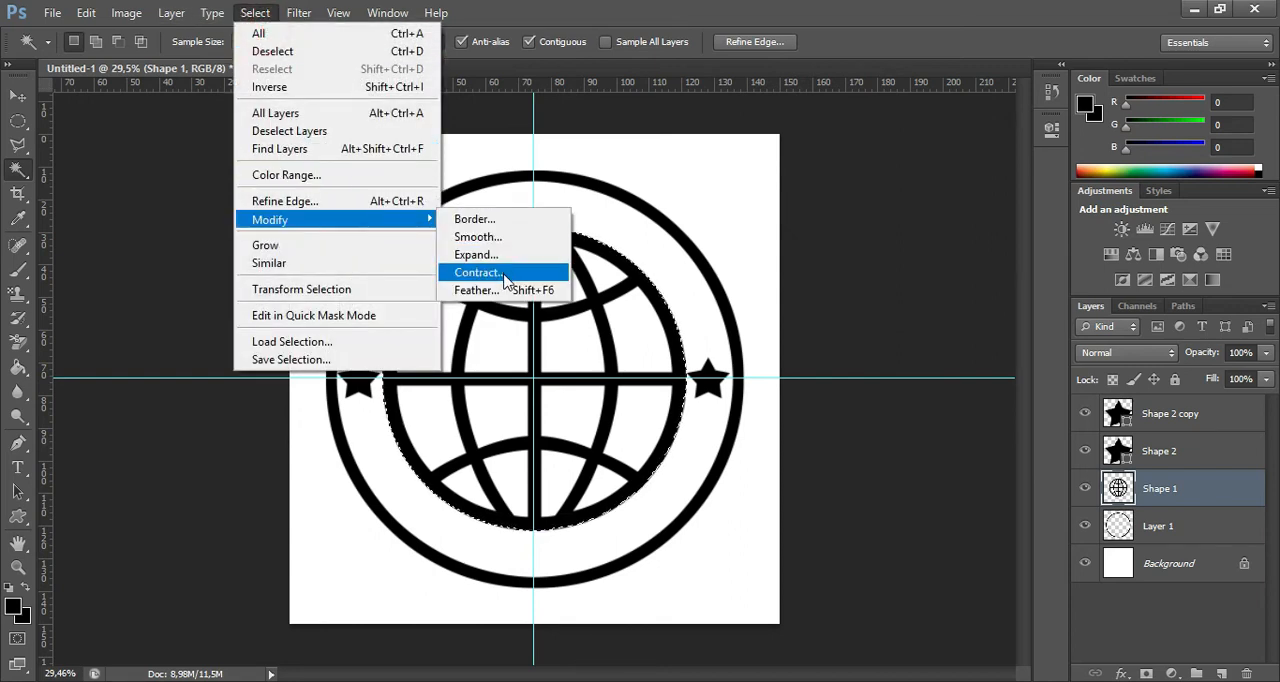
{"action": "left_click", "coordinate": [488, 255]}
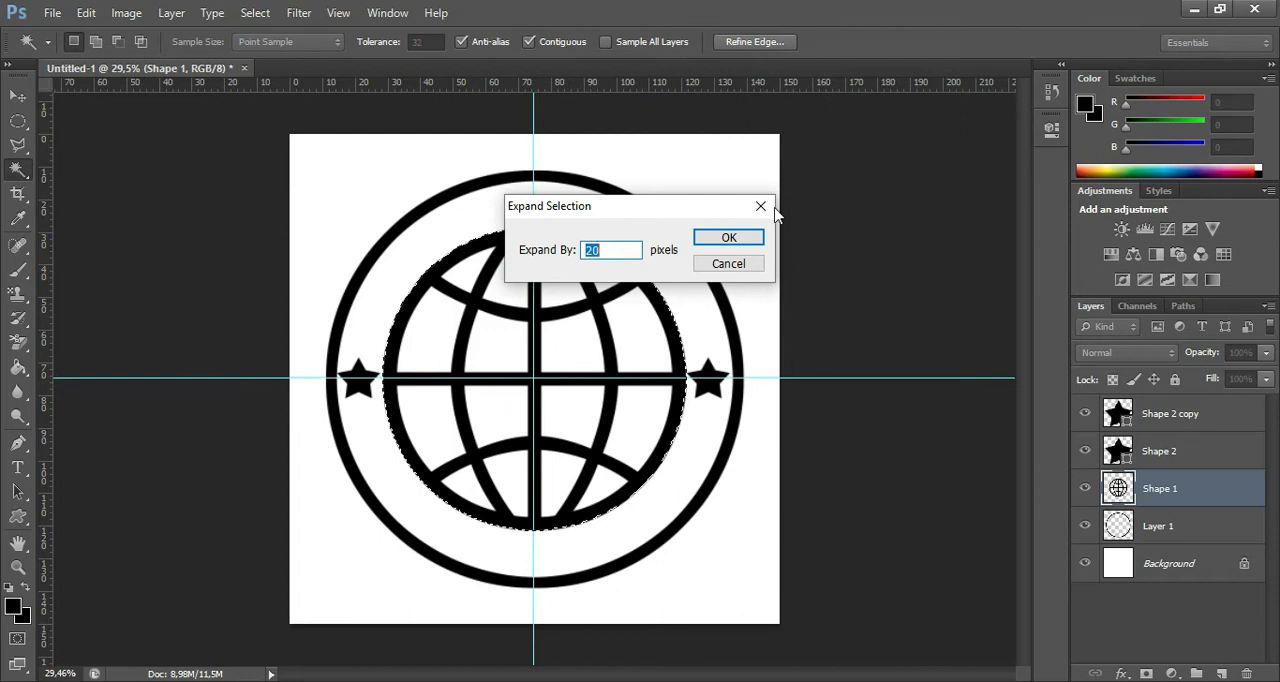
{"action": "left_click", "coordinate": [729, 238]}
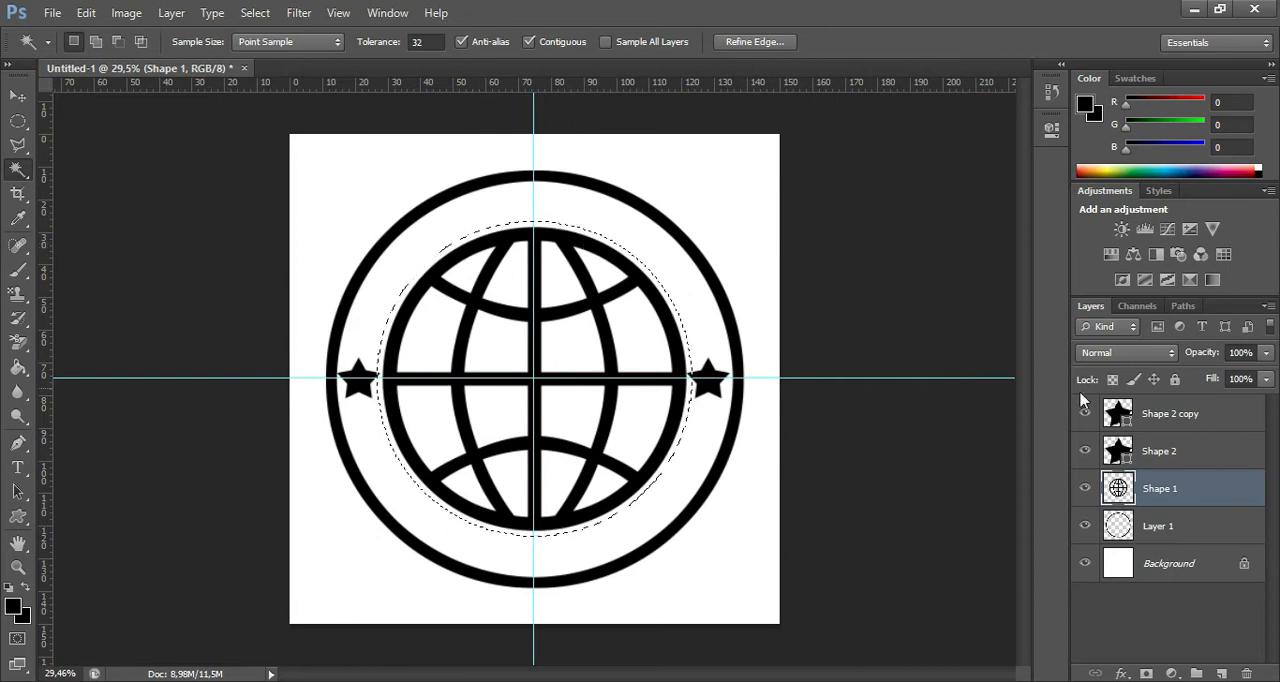
{"action": "left_click", "coordinate": [1183, 306]}
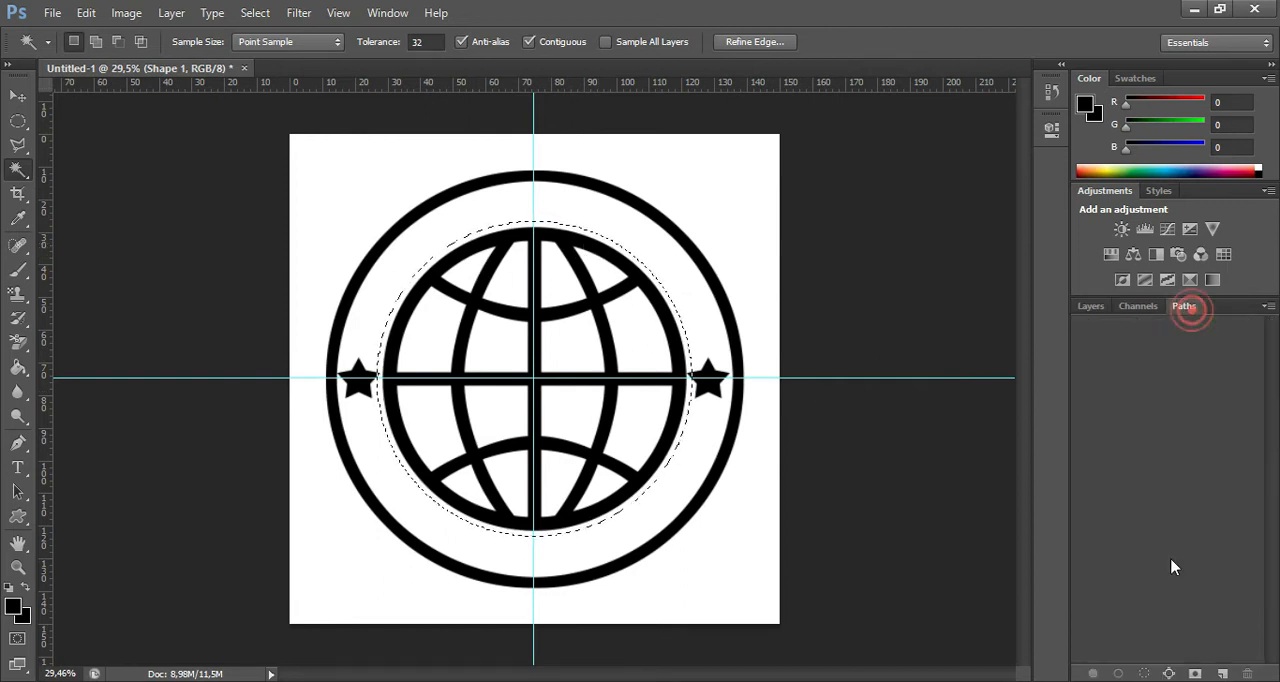
{"action": "left_click", "coordinate": [1169, 673]}
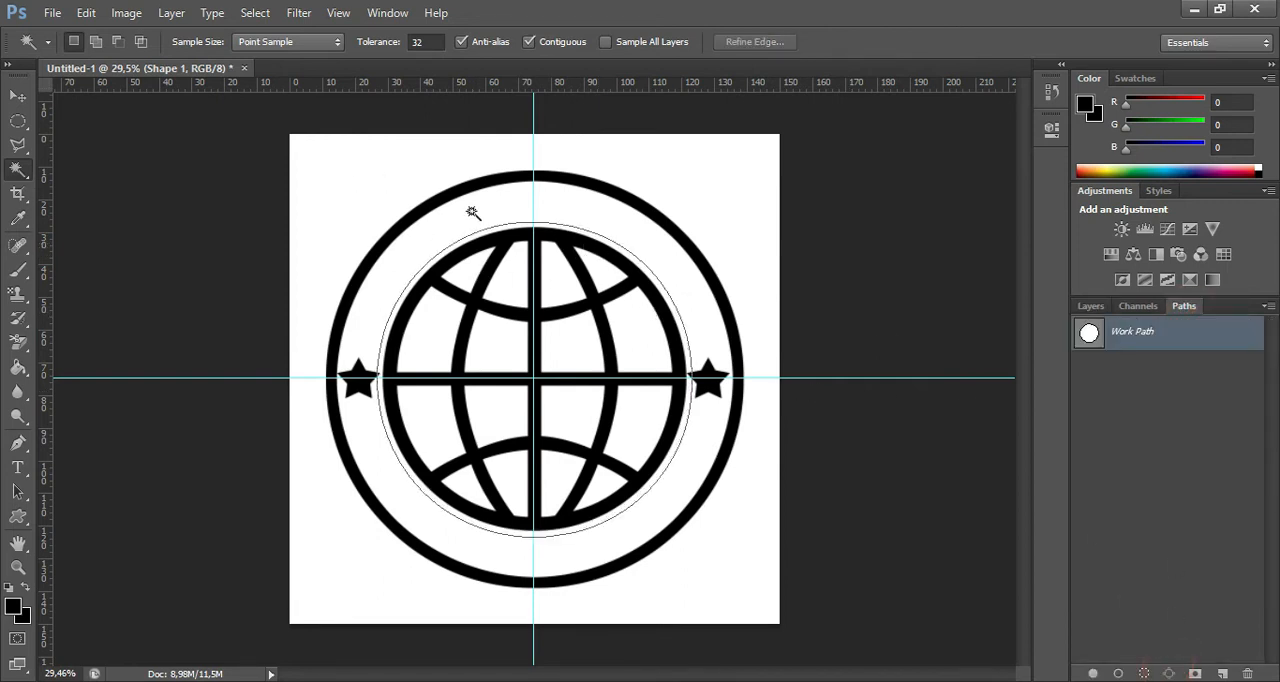
Add the text "M I S C A" in Cooper Black 42 pt along the circular path, centred above the globe on the vertical guide.
{"action": "left_click", "coordinate": [18, 467]}
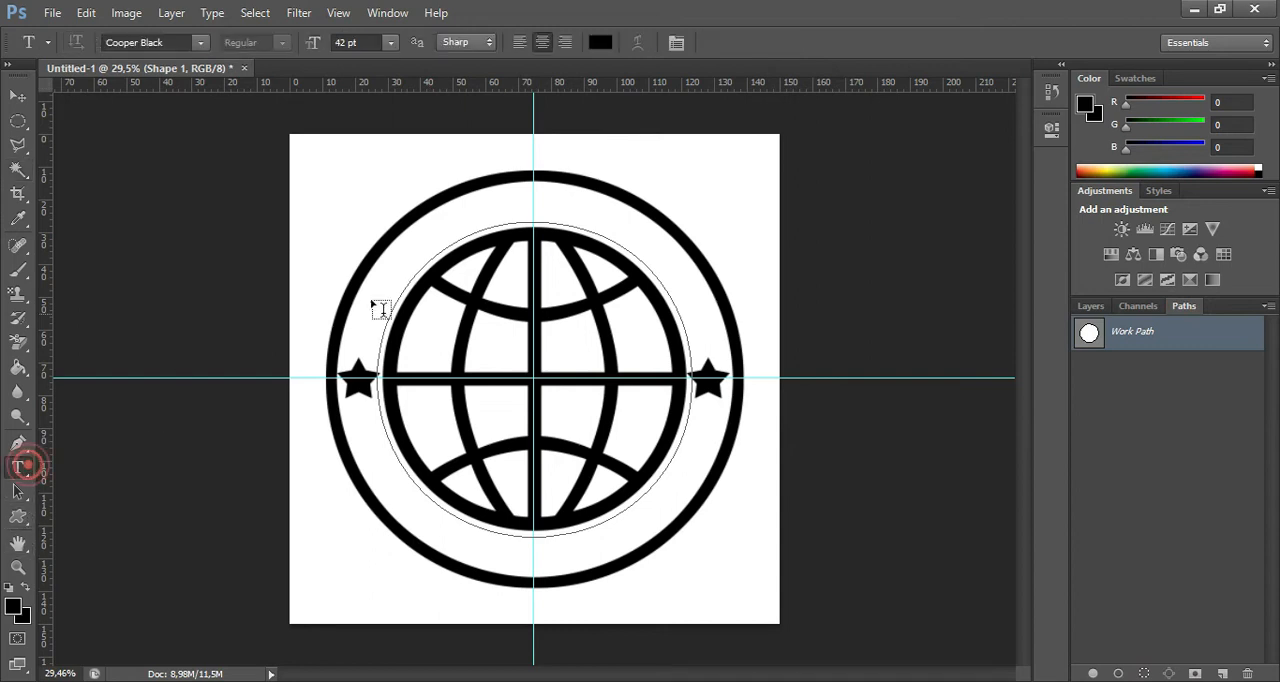
{"action": "left_click", "coordinate": [534, 222]}
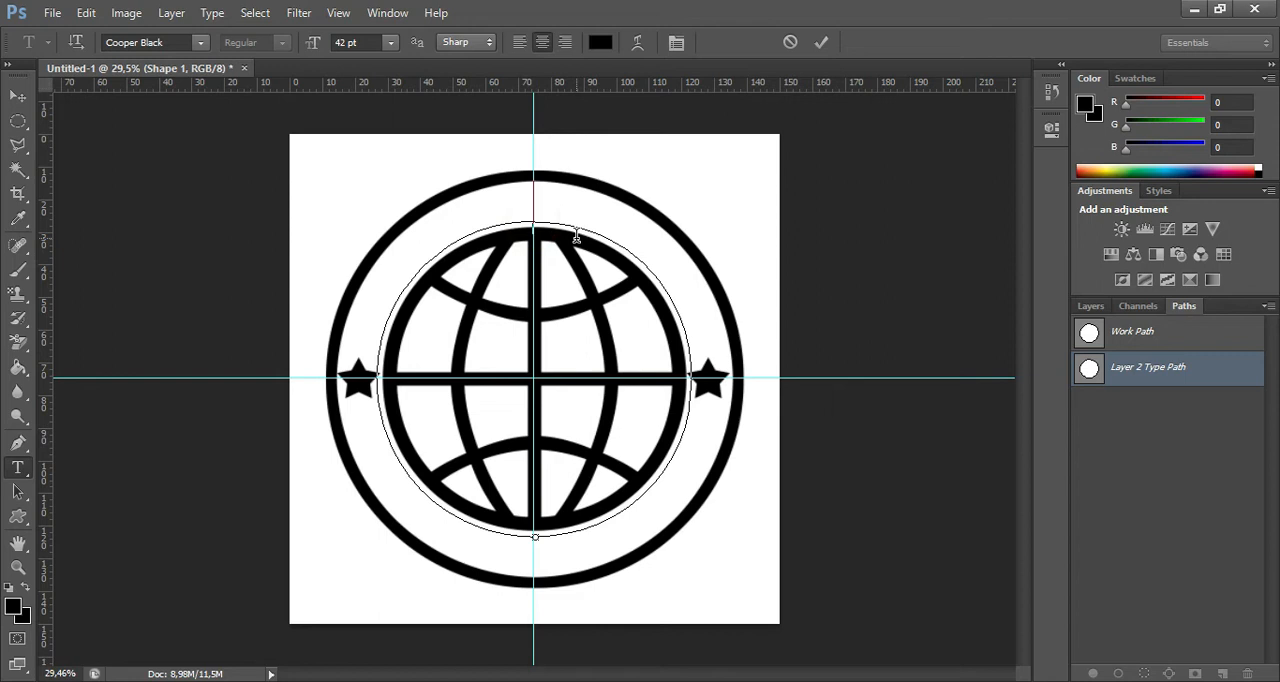
{"action": "type", "text": "m"}
{"action": "key", "text": "BackSpace"}
{"action": "type", "text": "M IO"}
{"action": "key", "text": "BackSpace"}
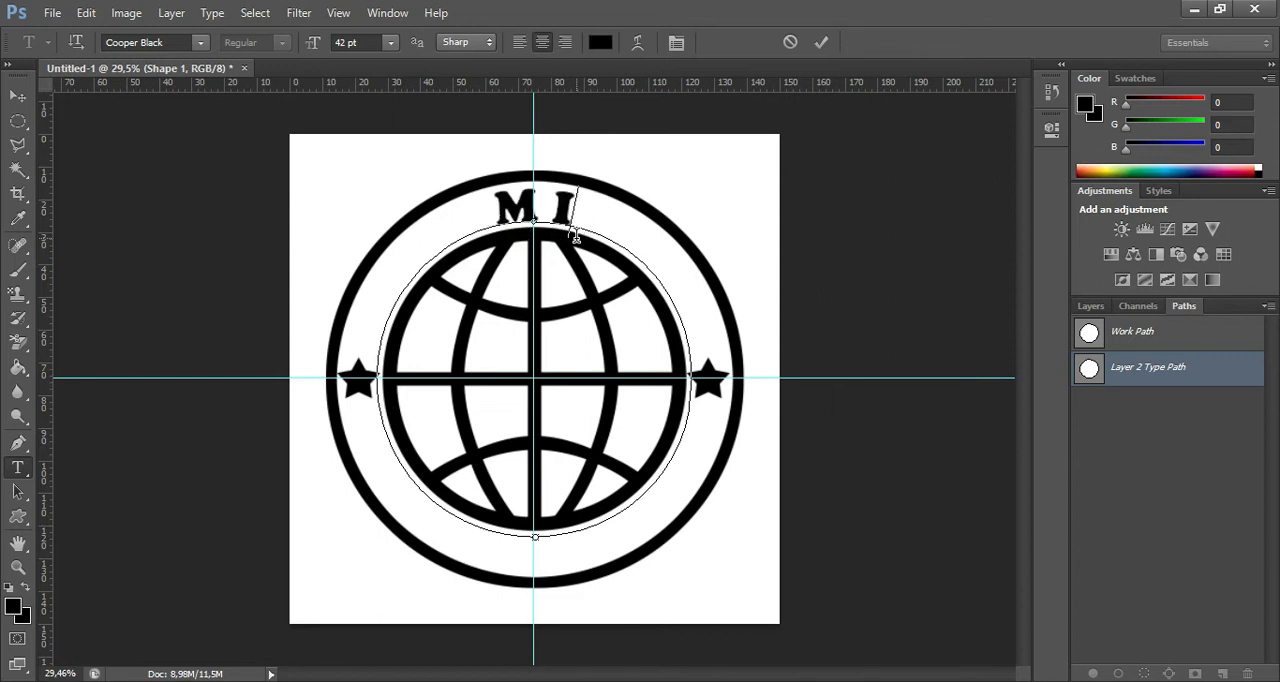
{"action": "type", "text": "S C"}
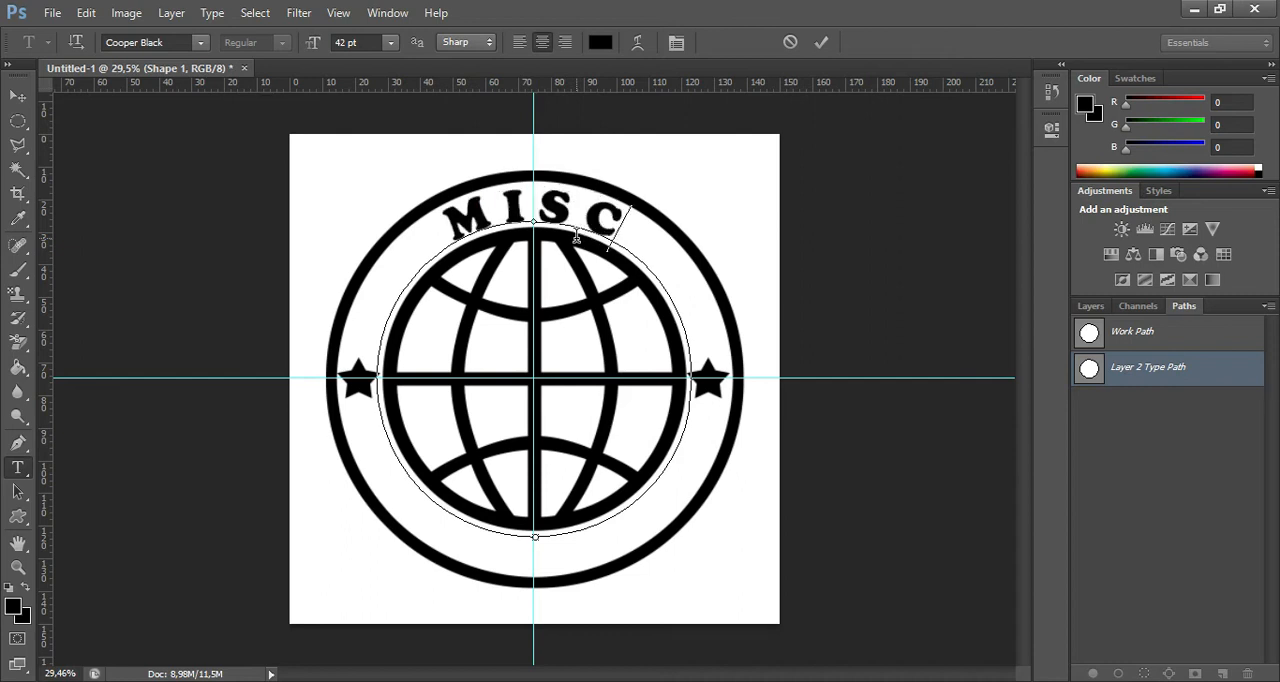
{"action": "type", "text": " A"}
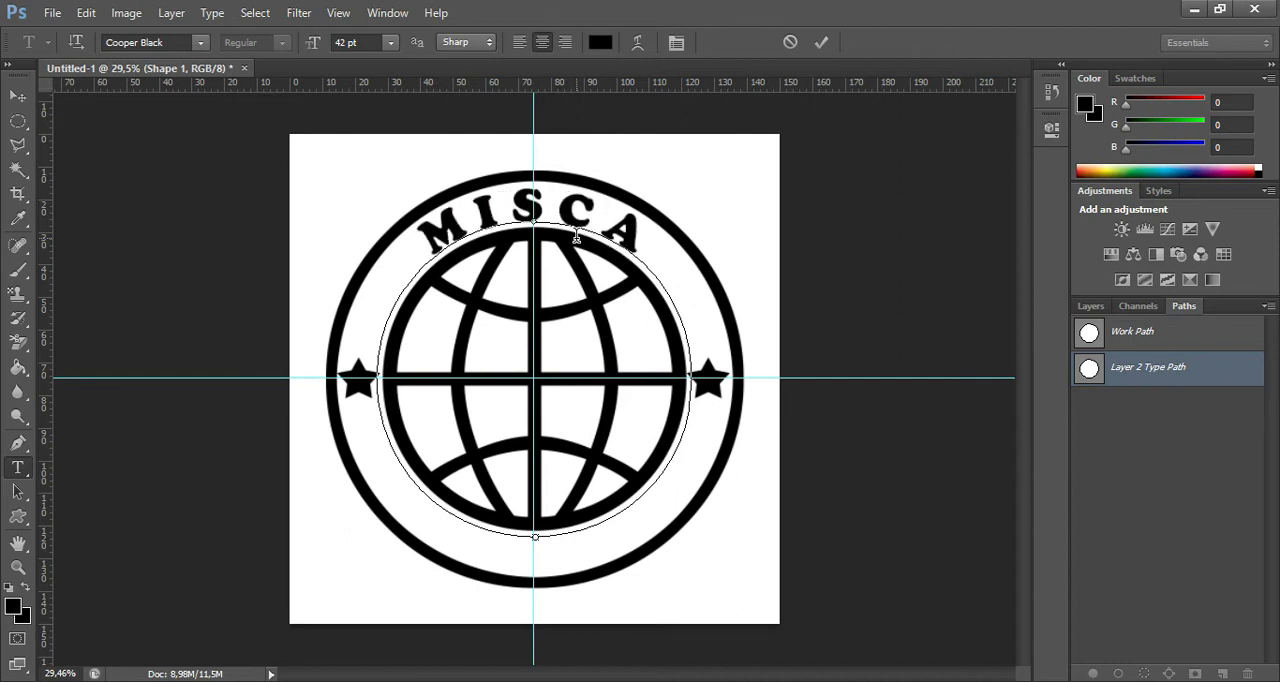
{"action": "left_click", "coordinate": [821, 42]}
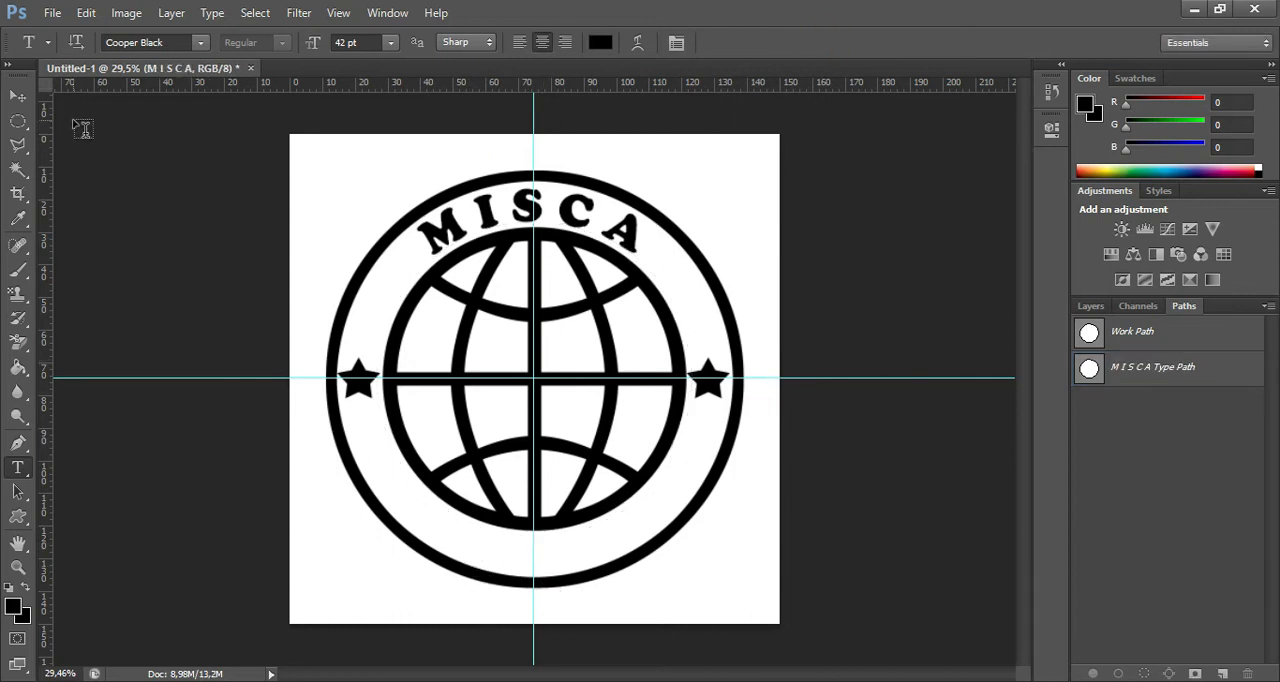
Select the circular area inside the black ring on Layer 1 with the Magic Wand tool.
{"action": "left_click", "coordinate": [22, 174]}
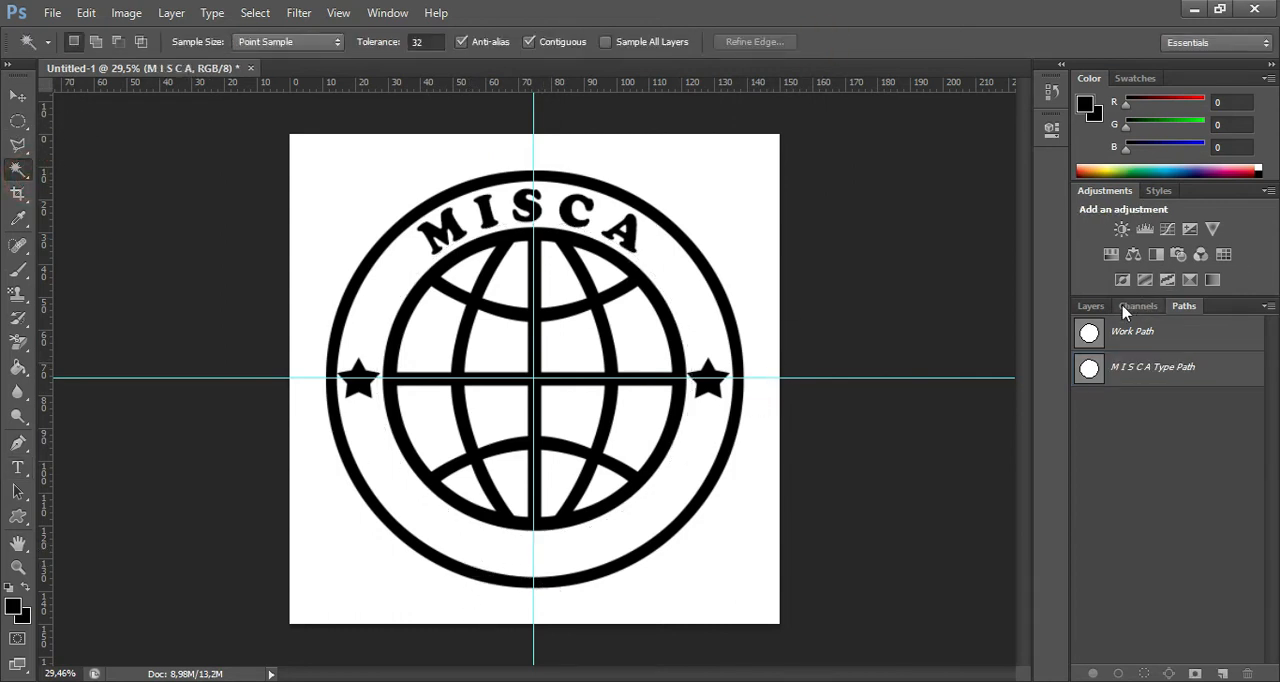
{"action": "left_click", "coordinate": [1090, 306]}
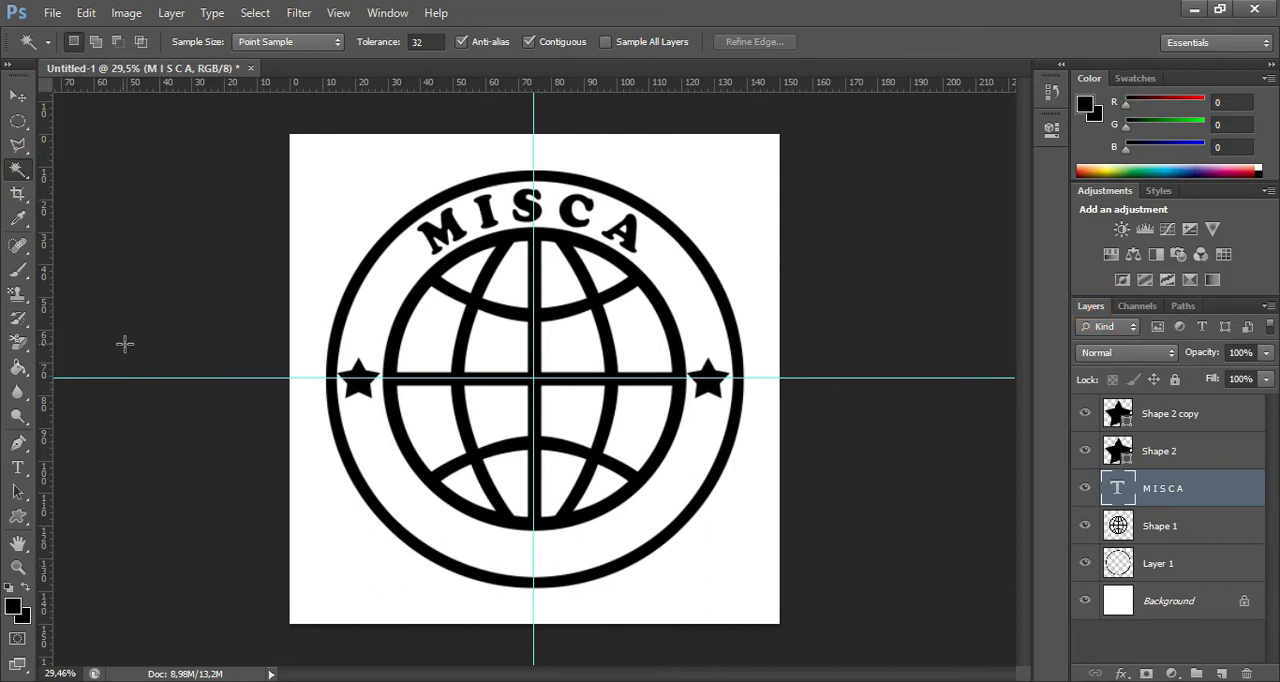
{"action": "left_click", "coordinate": [600, 540]}
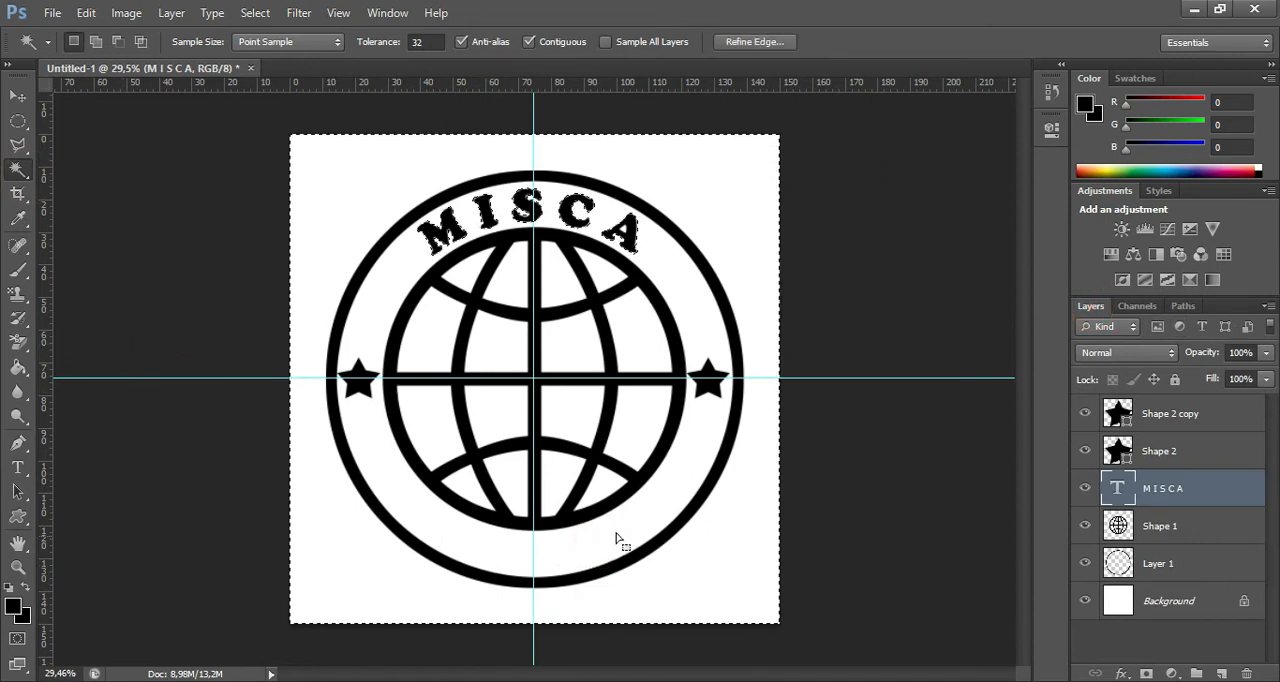
{"action": "left_click", "coordinate": [1175, 529]}
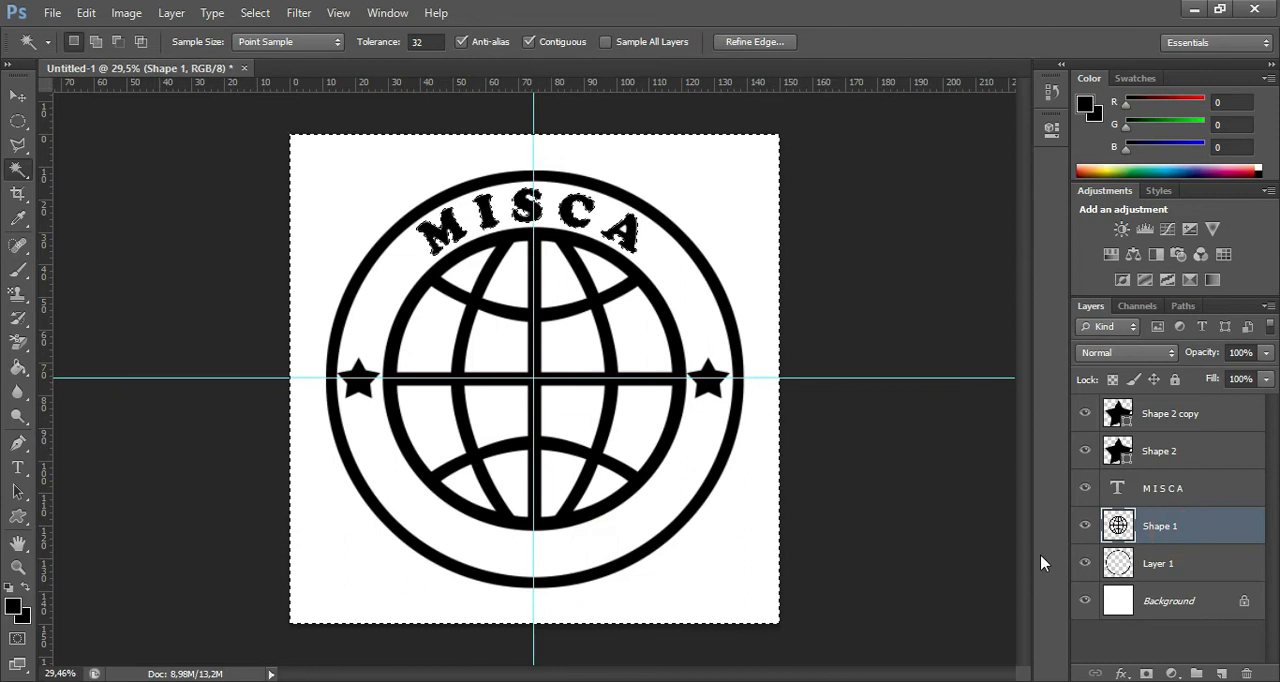
{"action": "key", "text": "ctrl+d"}
{"action": "left_click", "coordinate": [614, 522]}
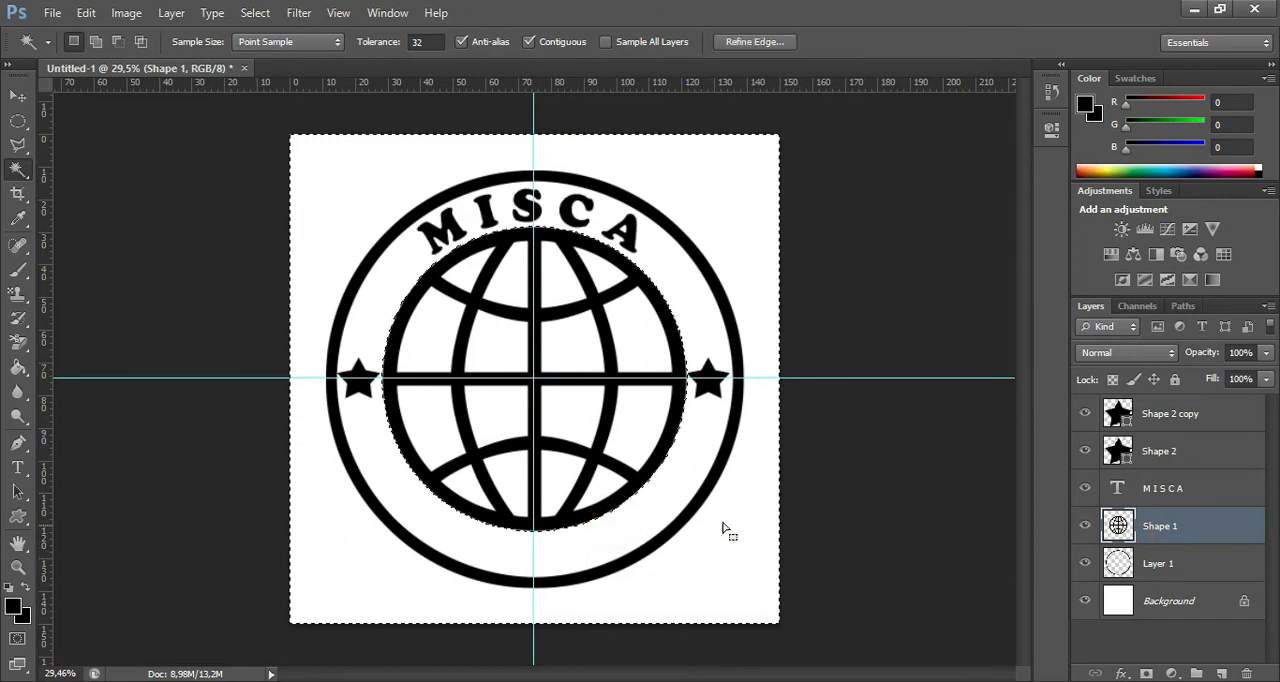
{"action": "key", "text": "ctrl+d"}
{"action": "left_click", "coordinate": [1183, 568]}
{"action": "left_click", "coordinate": [641, 530]}
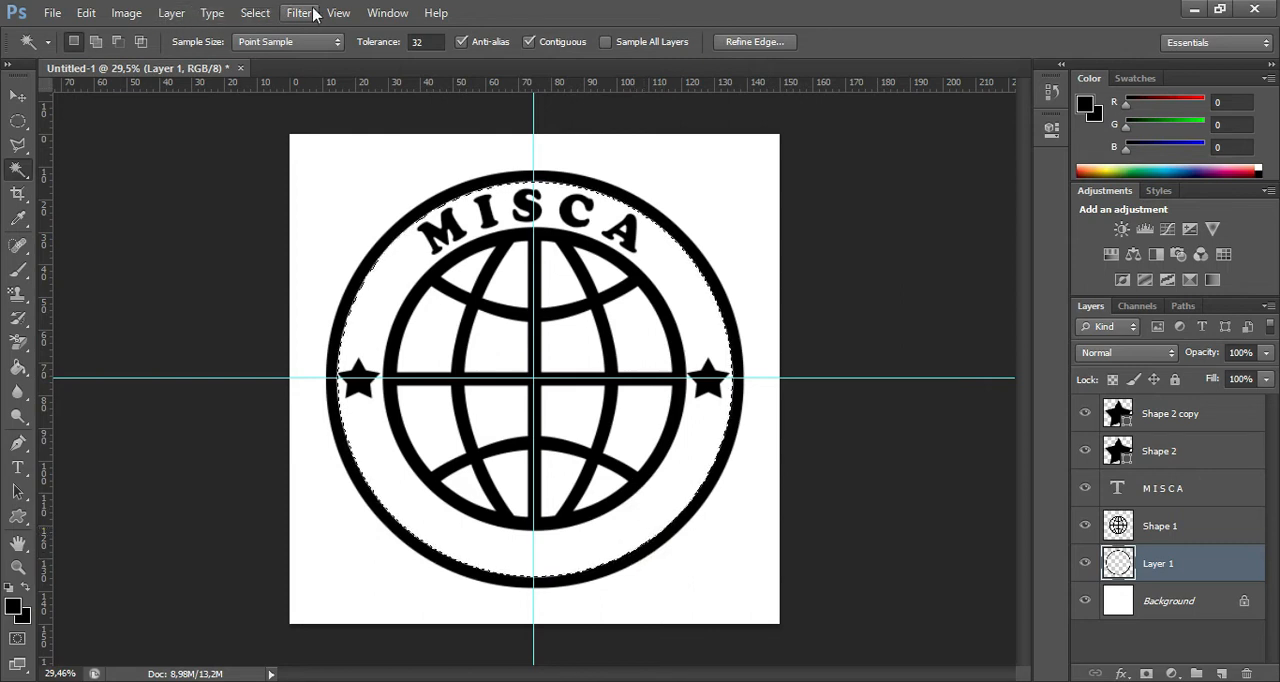
Contract the circular selection inside the ring by 20 pixels, invert it and convert it into a work path.
{"action": "left_click", "coordinate": [255, 12]}
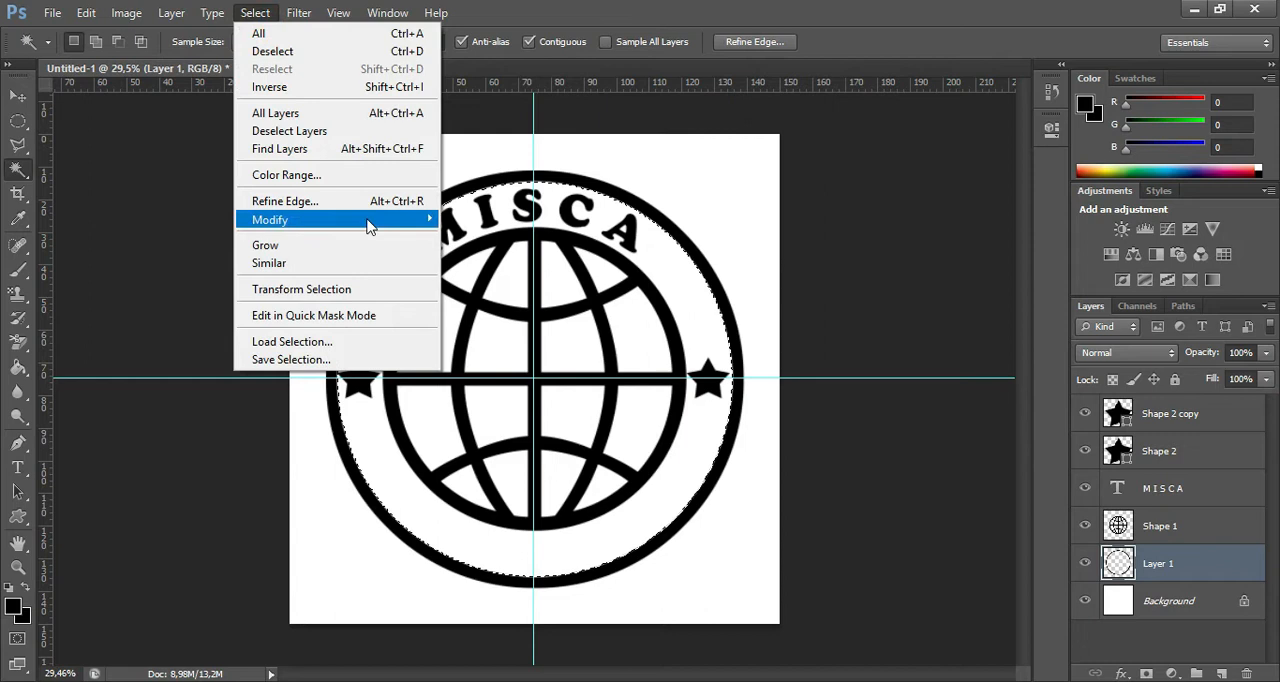
{"action": "left_click", "coordinate": [485, 272]}
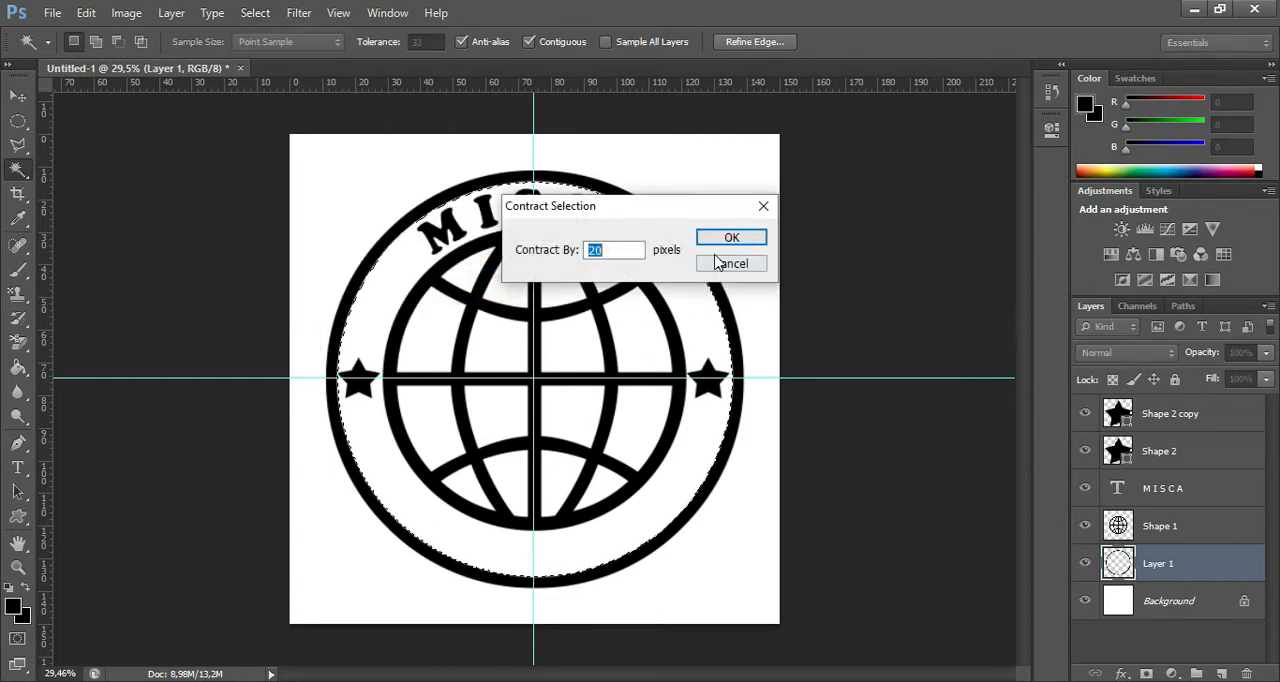
{"action": "left_click", "coordinate": [729, 240]}
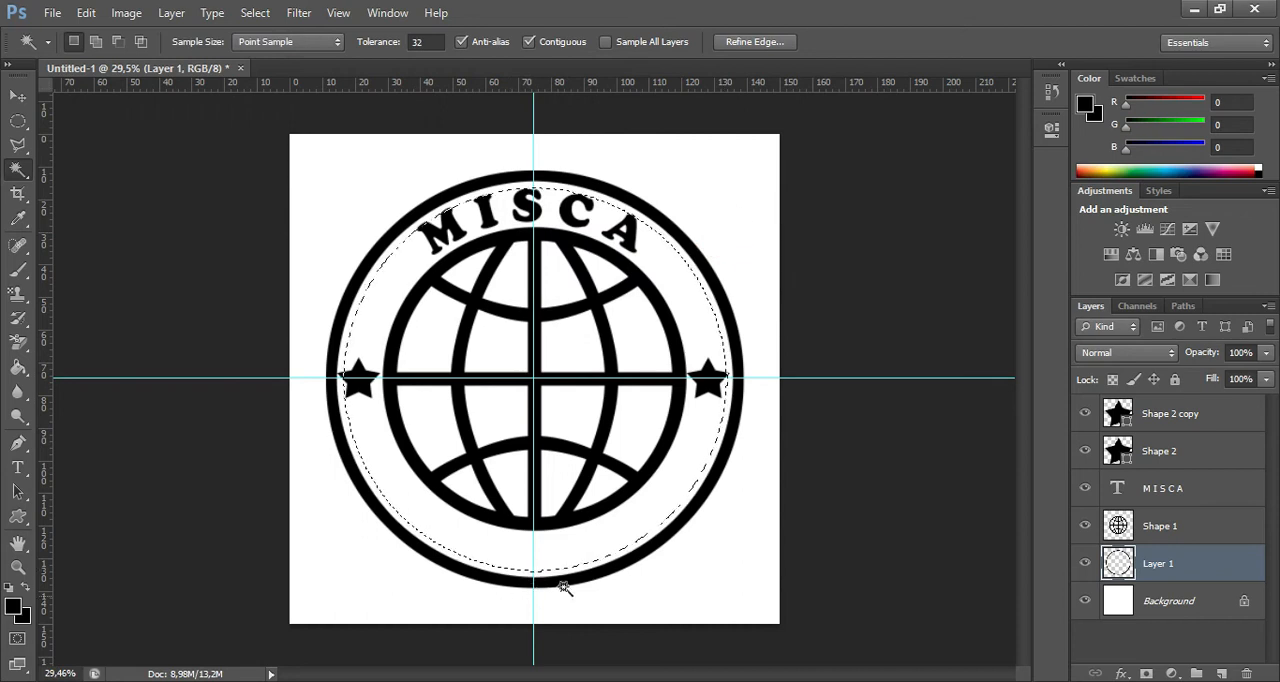
{"action": "right_click", "coordinate": [622, 533]}
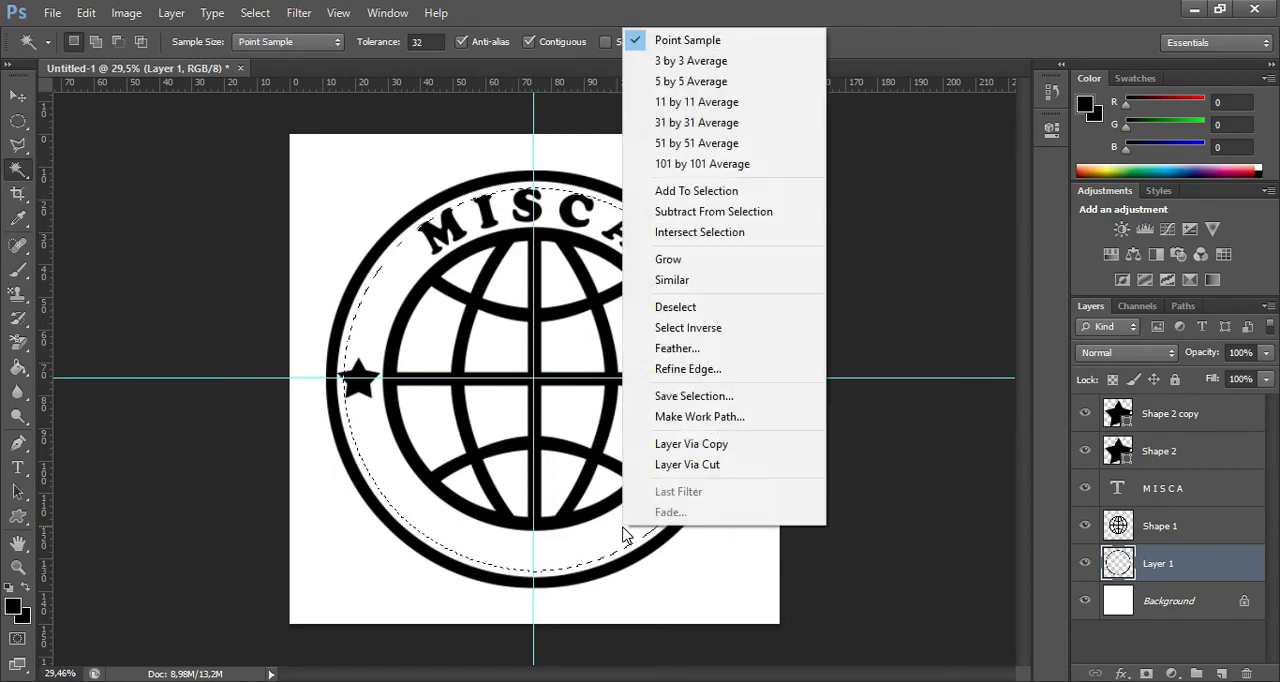
{"action": "left_click", "coordinate": [712, 329]}
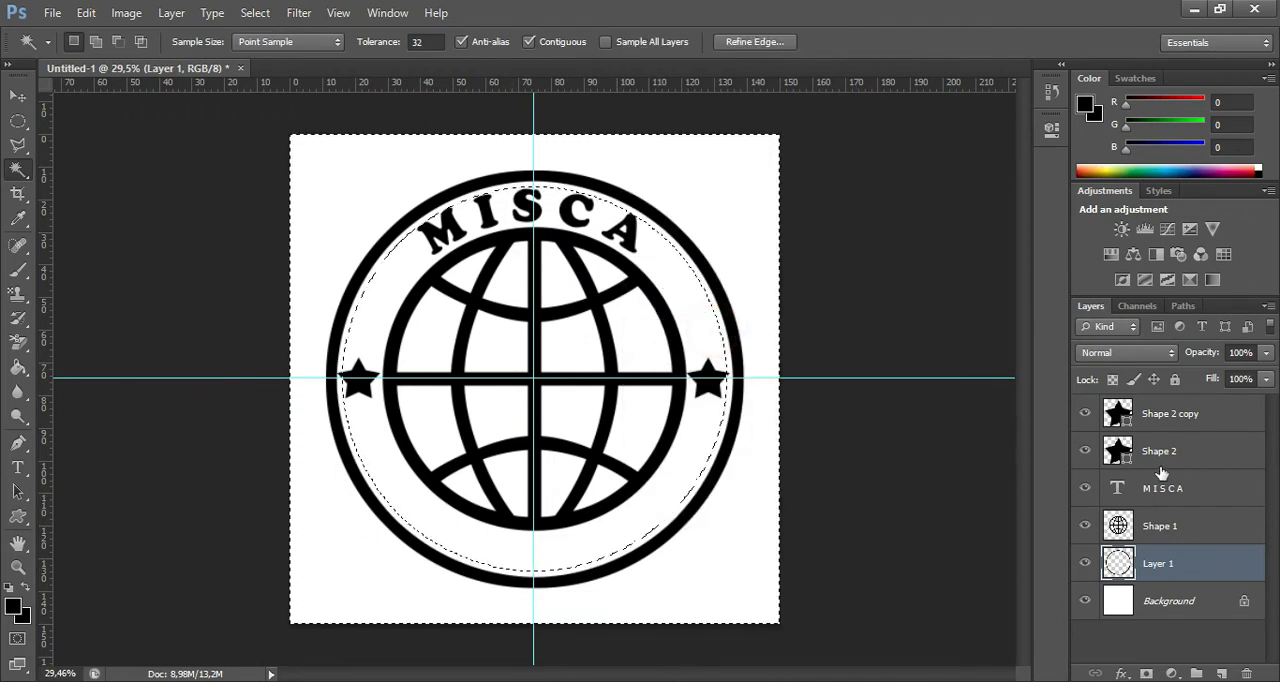
{"action": "left_click", "coordinate": [1182, 306]}
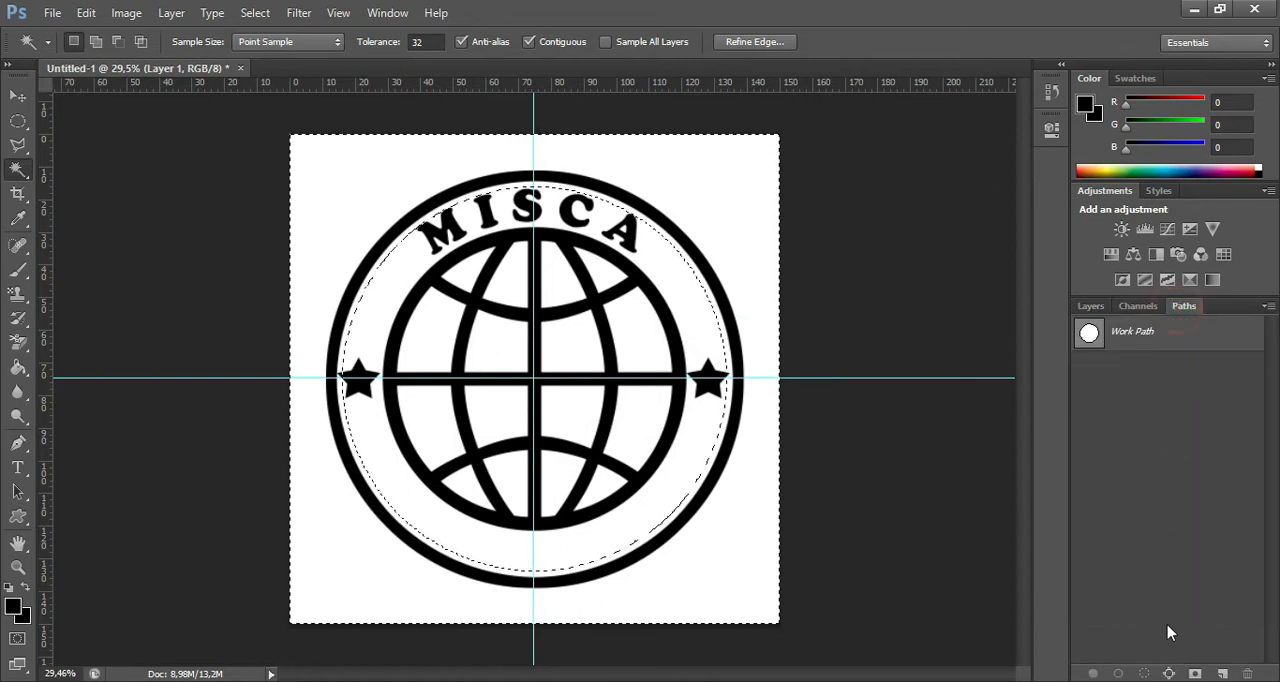
{"action": "left_click", "coordinate": [1168, 673]}
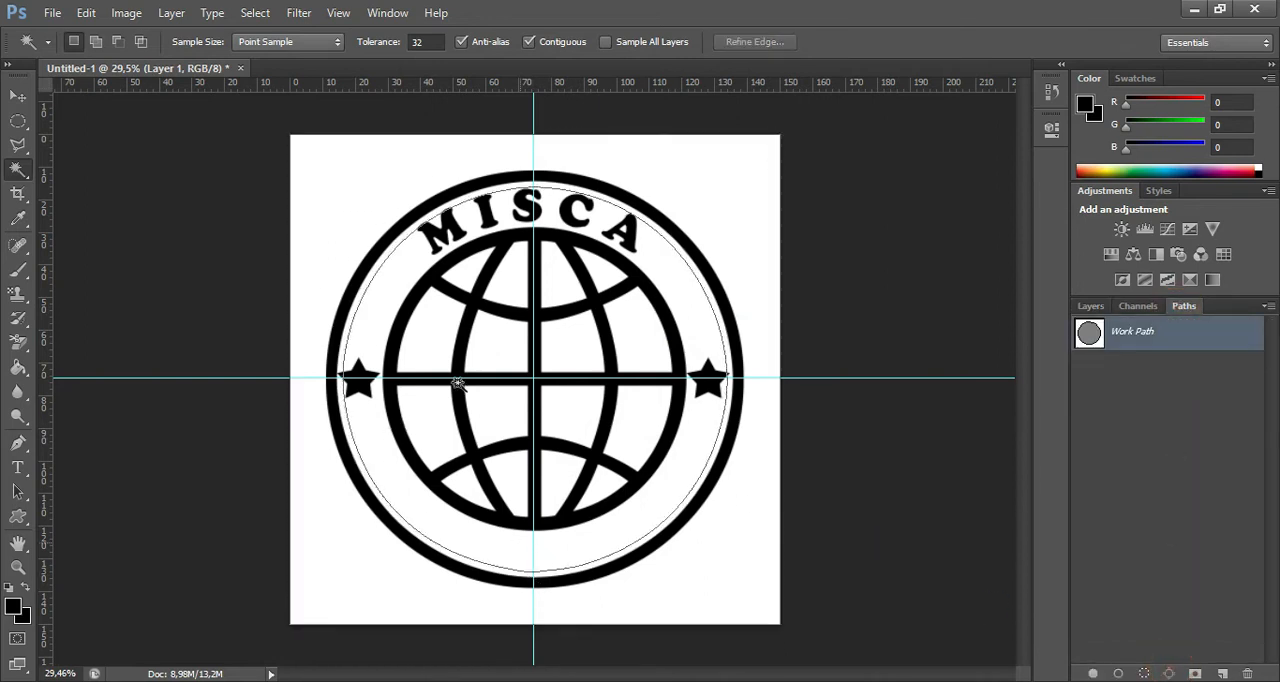
Add the text "C E L L" in Cooper Black 42 pt along the circular path, centred below the globe on the vertical guide.
{"action": "left_click", "coordinate": [18, 467]}
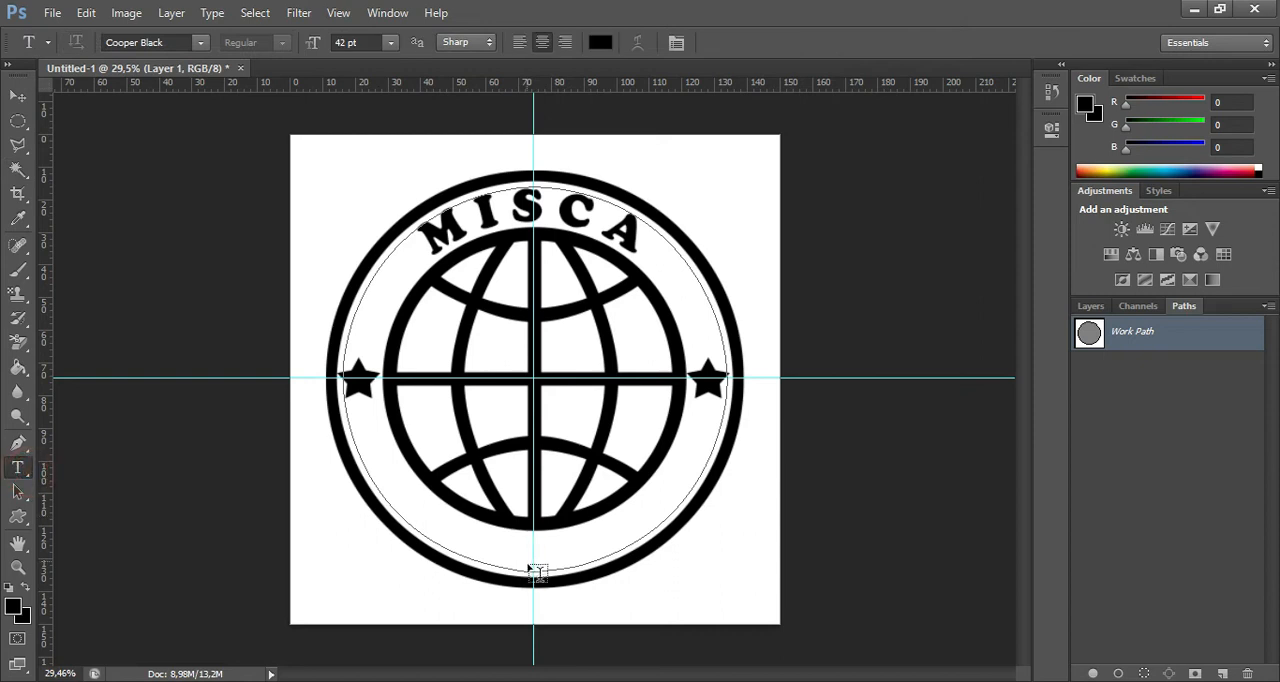
{"action": "left_click", "coordinate": [531, 571]}
{"action": "type", "text": "C"}
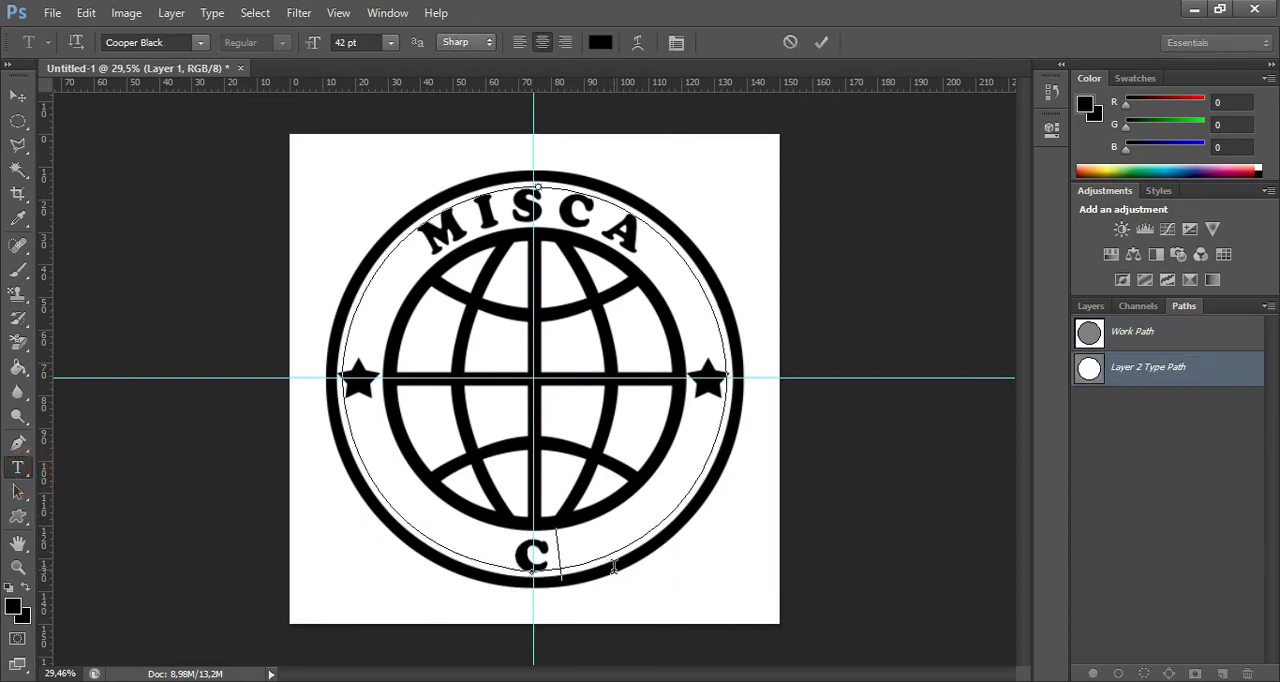
{"action": "type", "text": "E"}
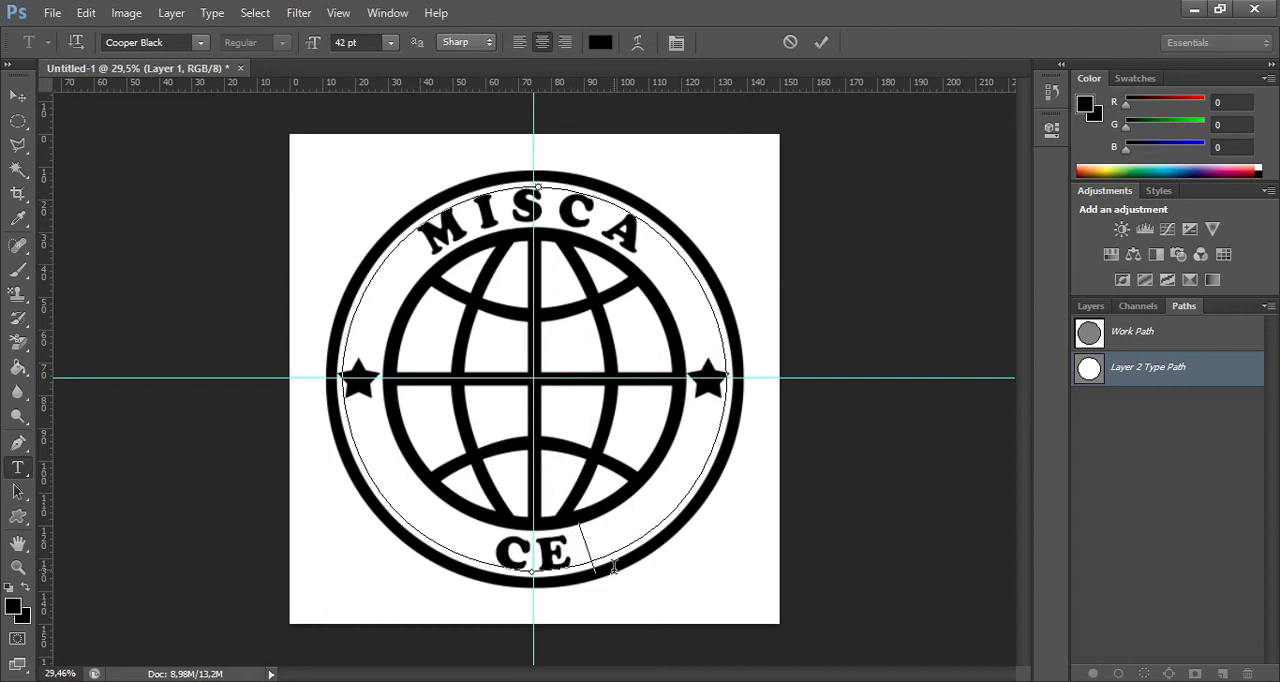
{"action": "type", "text": "LL"}
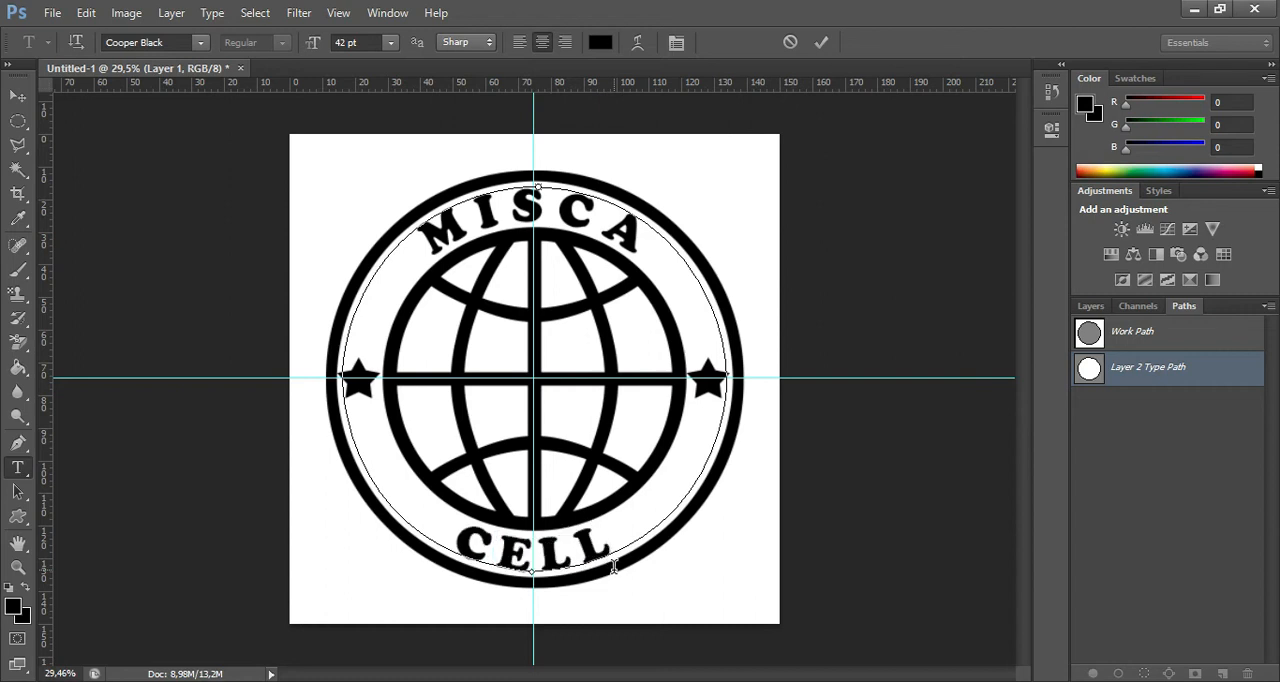
{"action": "left_click", "coordinate": [821, 43]}
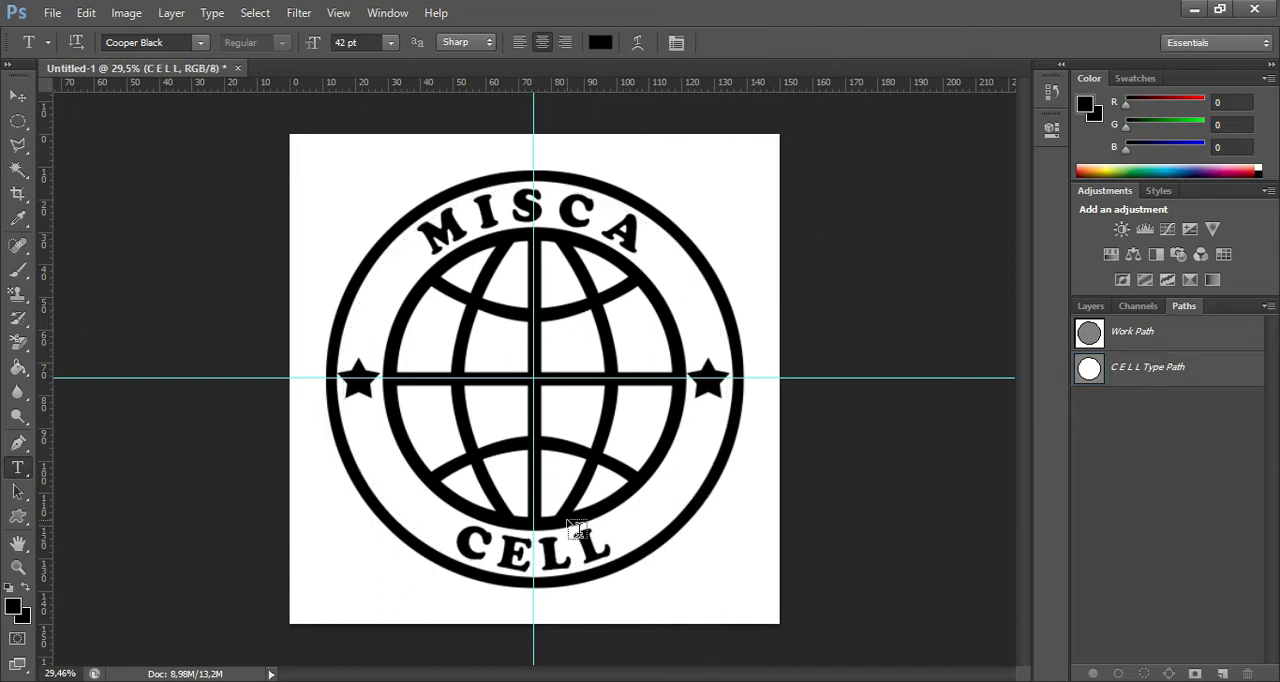
Add the text "MC" in Cooper Black 42 pt as a separate text layer over the globe.
{"action": "left_click", "coordinate": [18, 468]}
{"action": "left_click", "coordinate": [452, 358]}
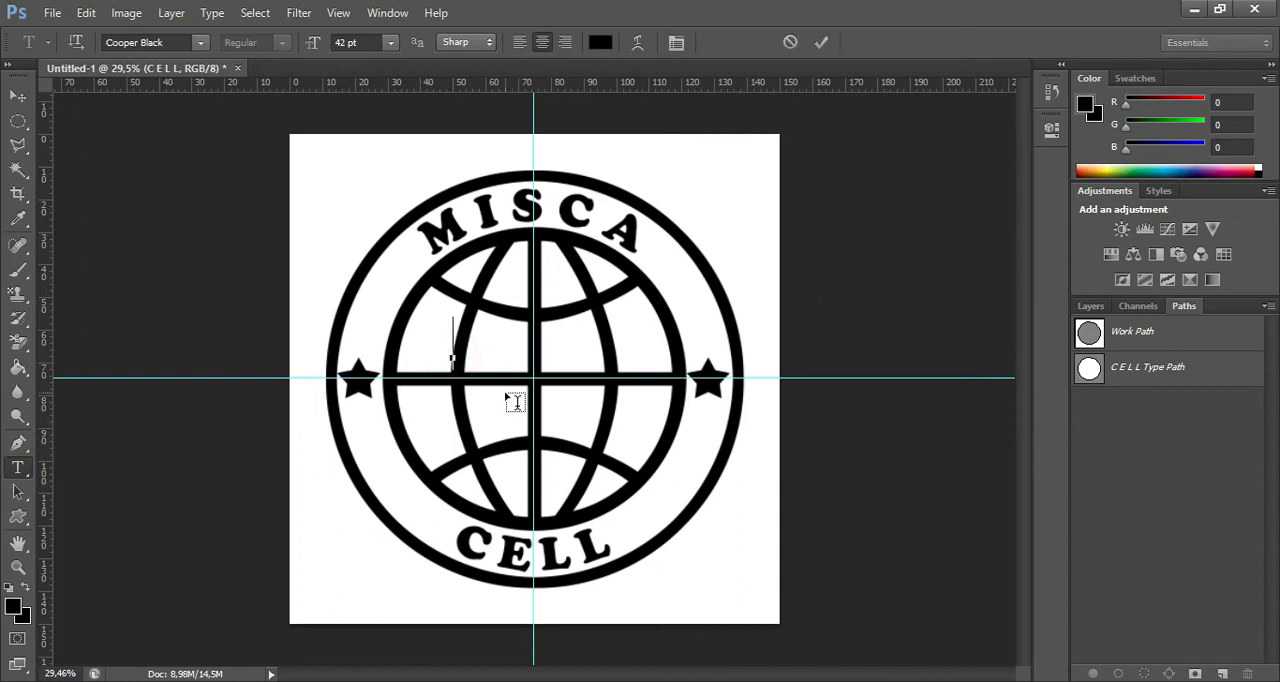
{"action": "type", "text": "MC"}
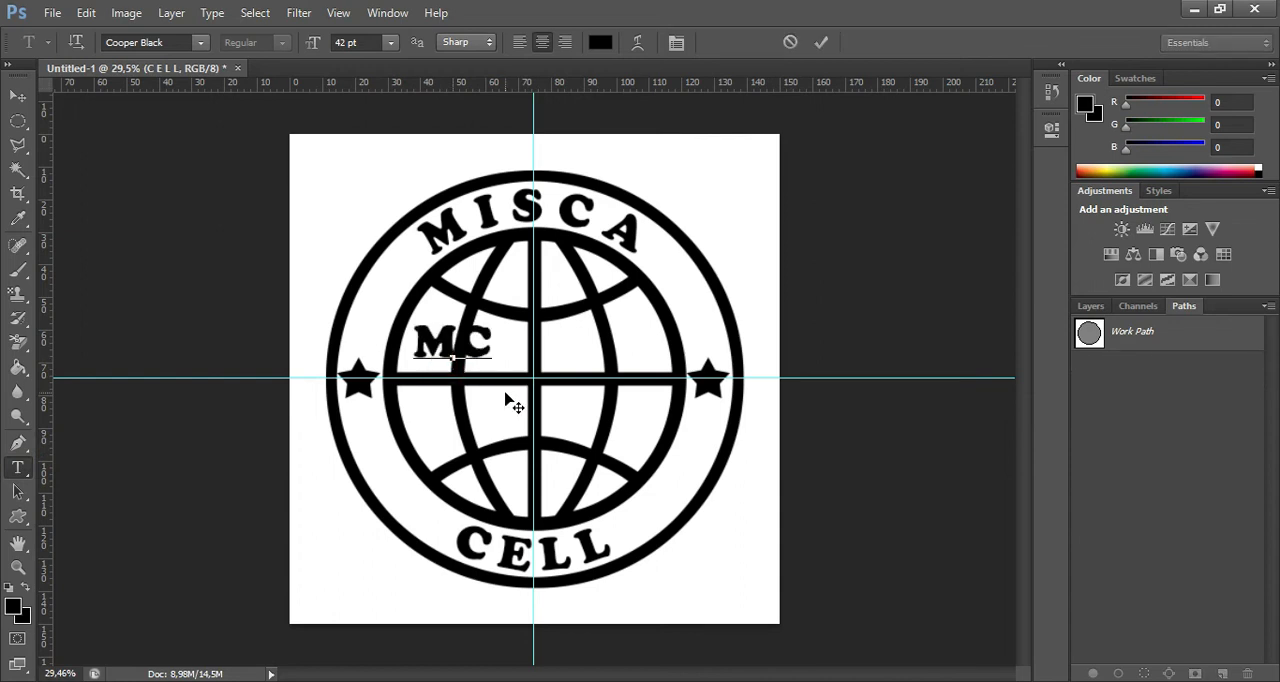
{"action": "left_click", "coordinate": [821, 42]}
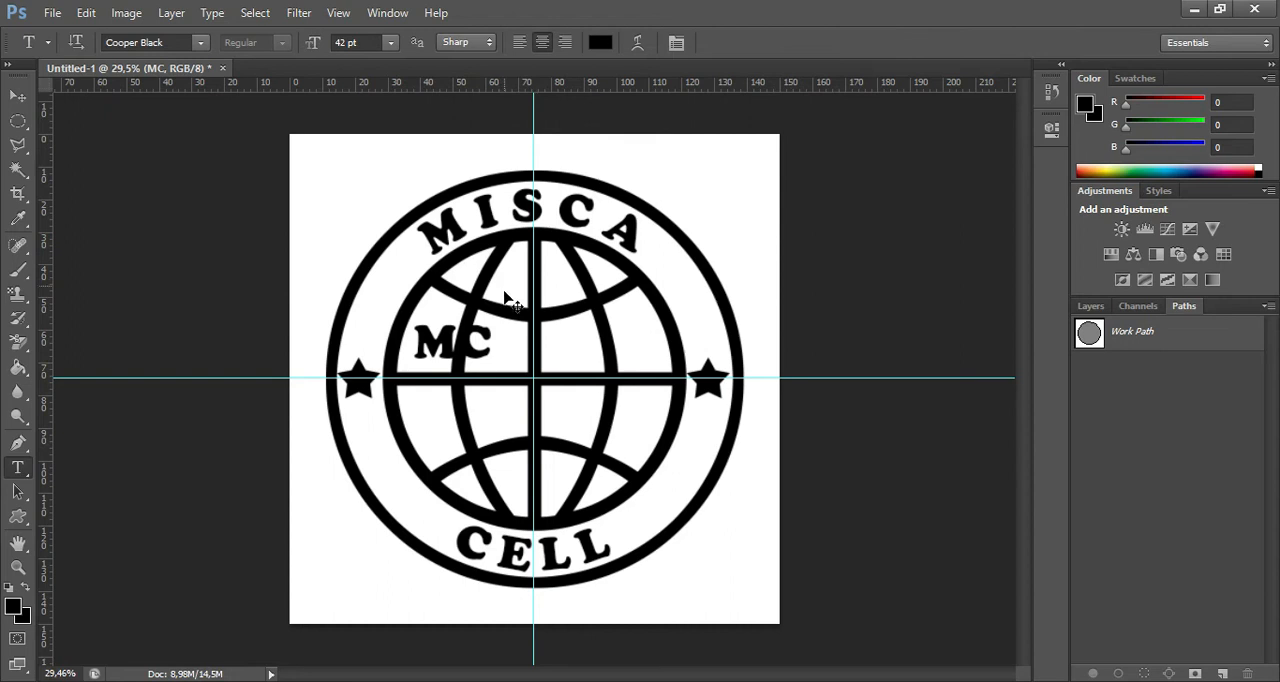
Enlarge the MC text to about 135.9 pt, centre it on the globe and move its layer to the top of the stack.
{"action": "key", "text": "ctrl+t"}
{"action": "left_click_drag", "start_coordinate": [489, 369], "coordinate": [664, 487]}
{"action": "left_click_drag", "start_coordinate": [585, 440], "coordinate": [588, 417]}
{"action": "left_click", "coordinate": [1089, 306]}
{"action": "left_click", "coordinate": [1163, 563]}
{"action": "left_click_drag", "start_coordinate": [612, 414], "coordinate": [601, 414]}
{"action": "left_click", "coordinate": [941, 42]}
{"action": "left_click_drag", "start_coordinate": [1208, 565], "coordinate": [1190, 410]}
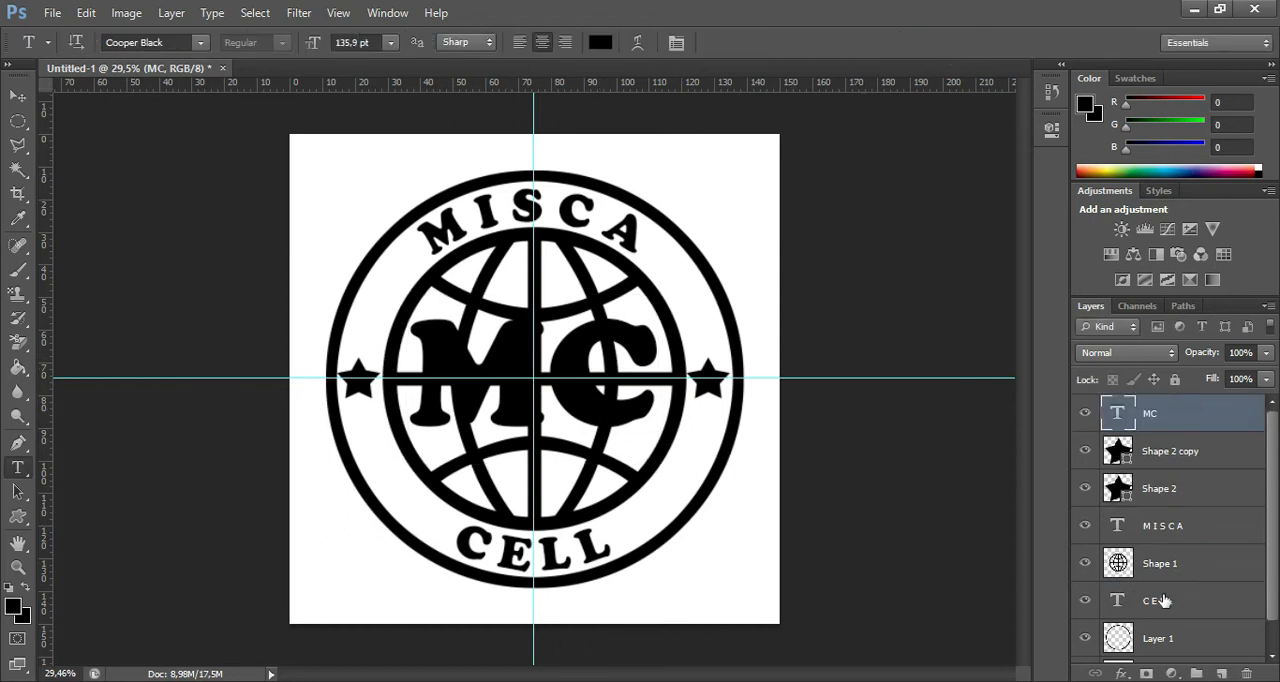
Delete the globe lines behind the MC text on Shape 1 using a rectangular selection around the letters, then deselect.
{"action": "left_click", "coordinate": [1187, 562]}
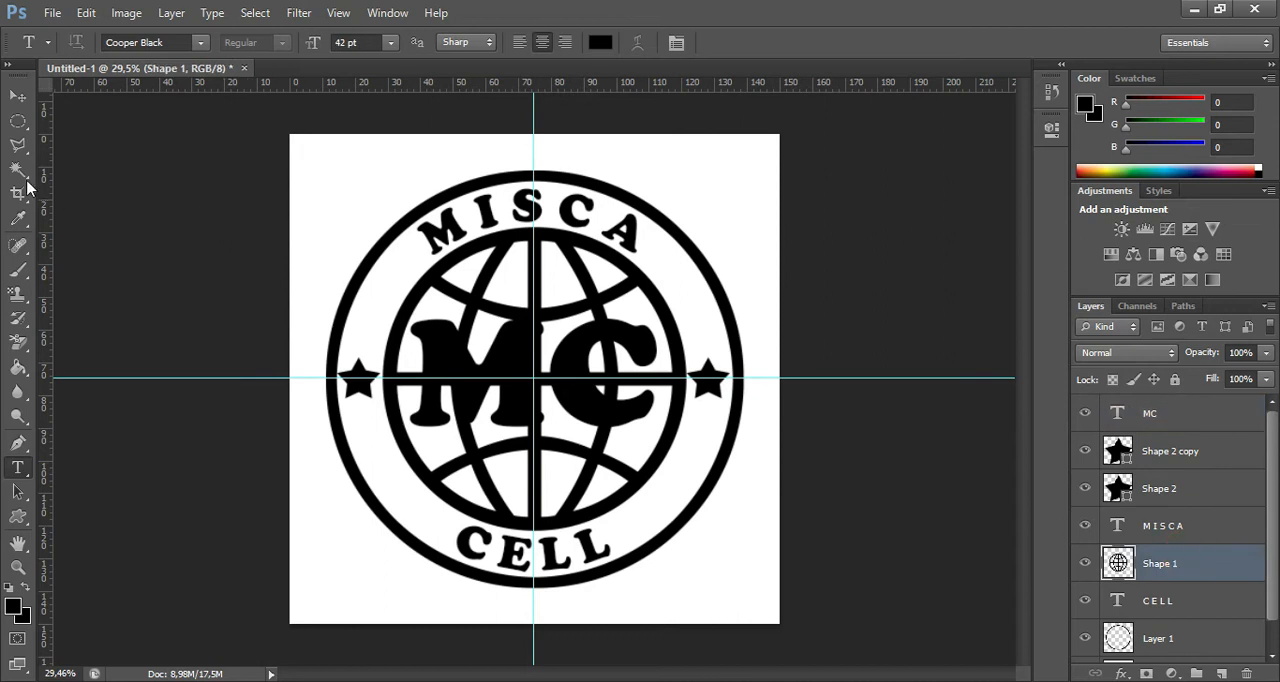
{"action": "left_click", "coordinate": [18, 122]}
{"action": "left_click", "coordinate": [100, 120]}
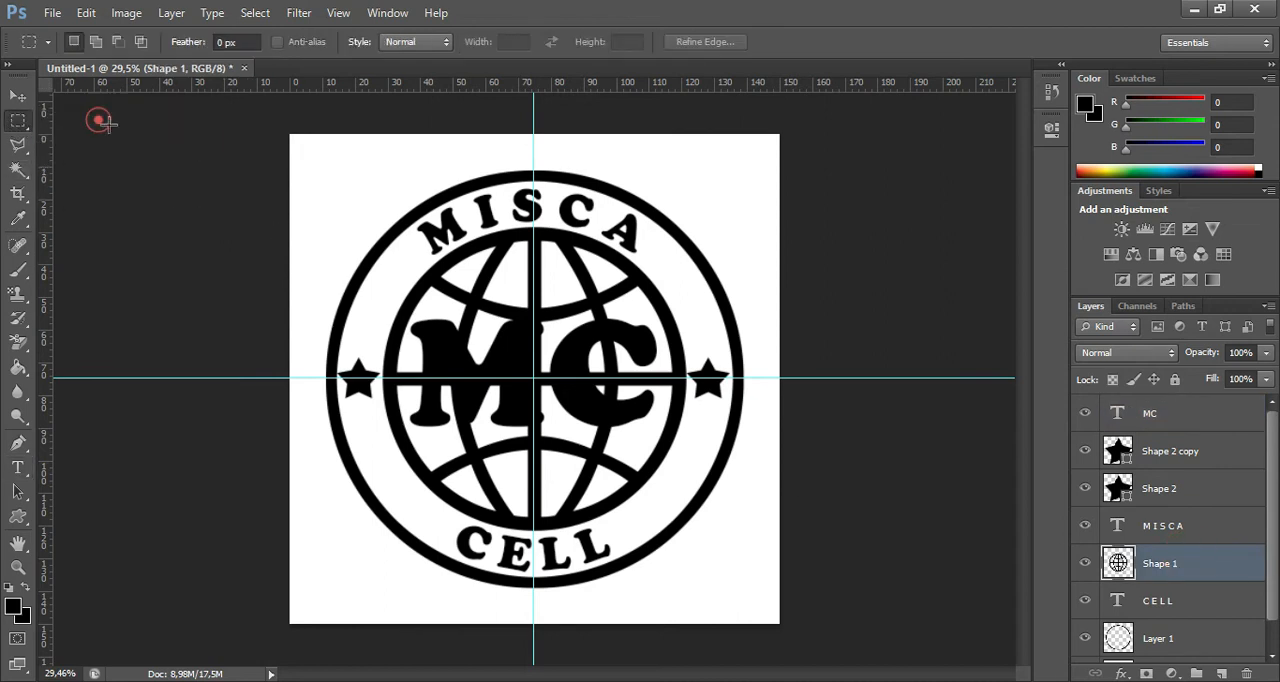
{"action": "left_click_drag", "start_coordinate": [409, 320], "coordinate": [660, 430]}
{"action": "key", "text": "Delete"}
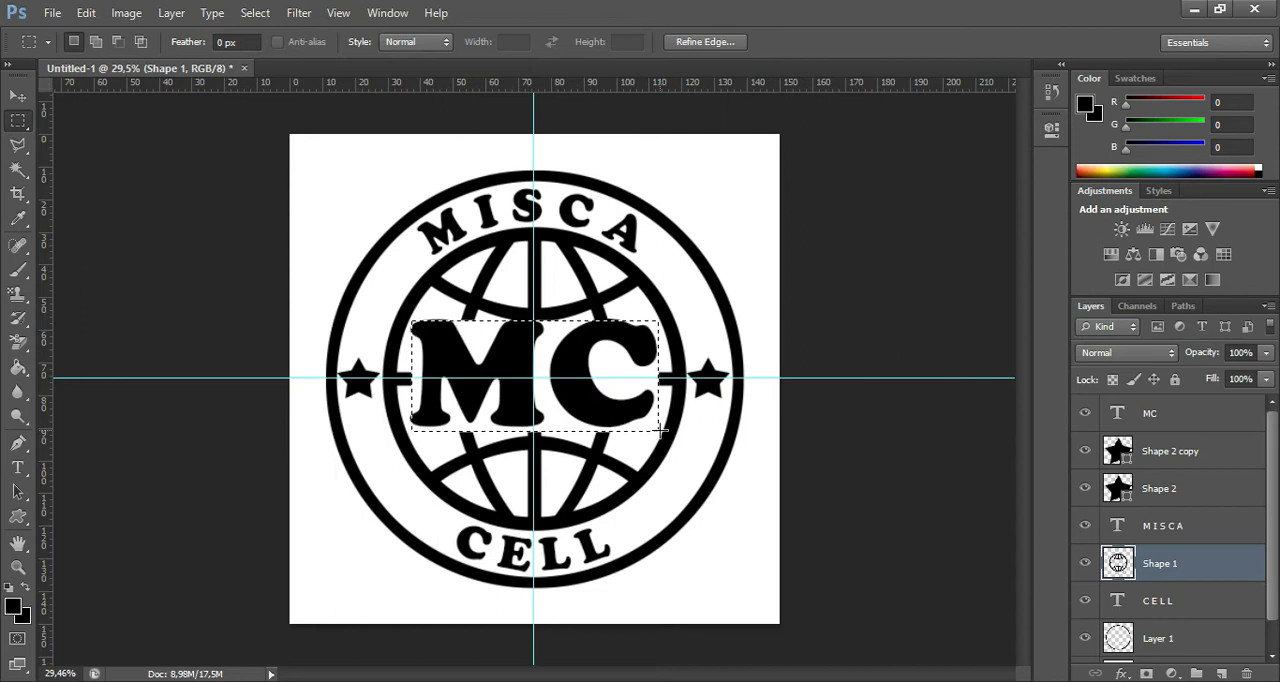
{"action": "key", "text": "ctrl+d"}
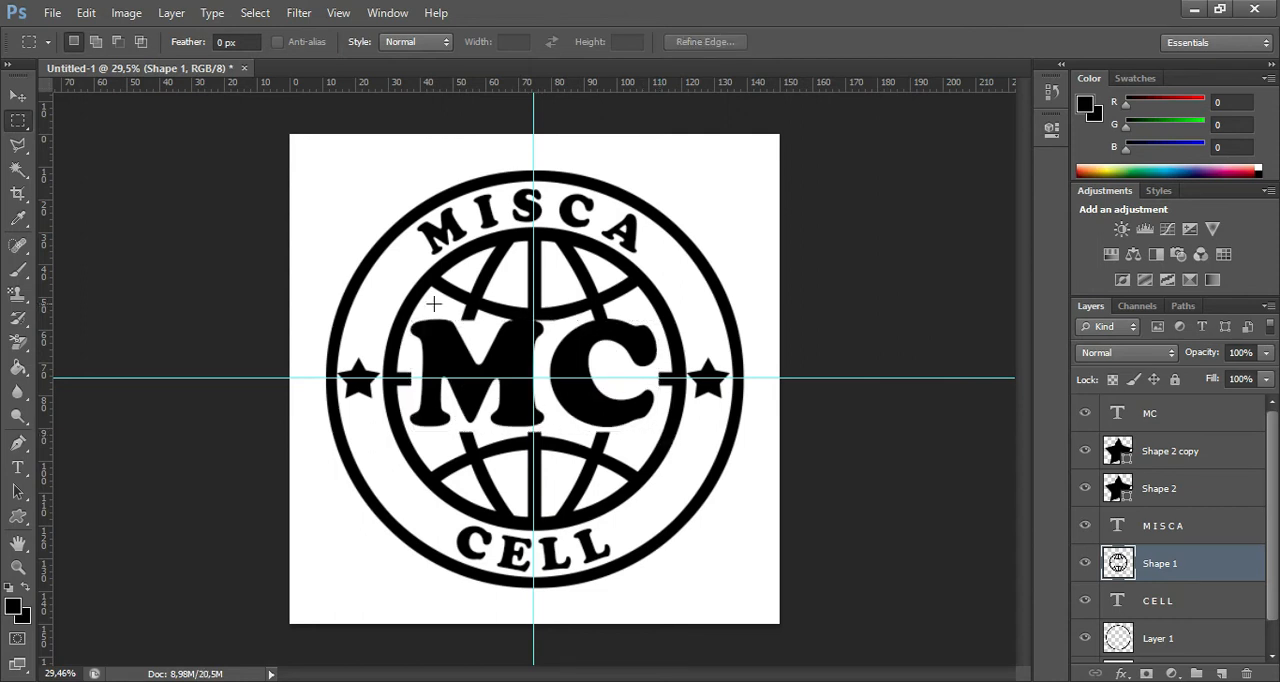
Delete a further thin strip of globe lines just above the MC letters on Shape 1 and deselect.
{"action": "left_click_drag", "start_coordinate": [410, 315], "coordinate": [656, 422]}
{"action": "key", "text": "Delete"}
{"action": "key", "text": "ctrl+d"}
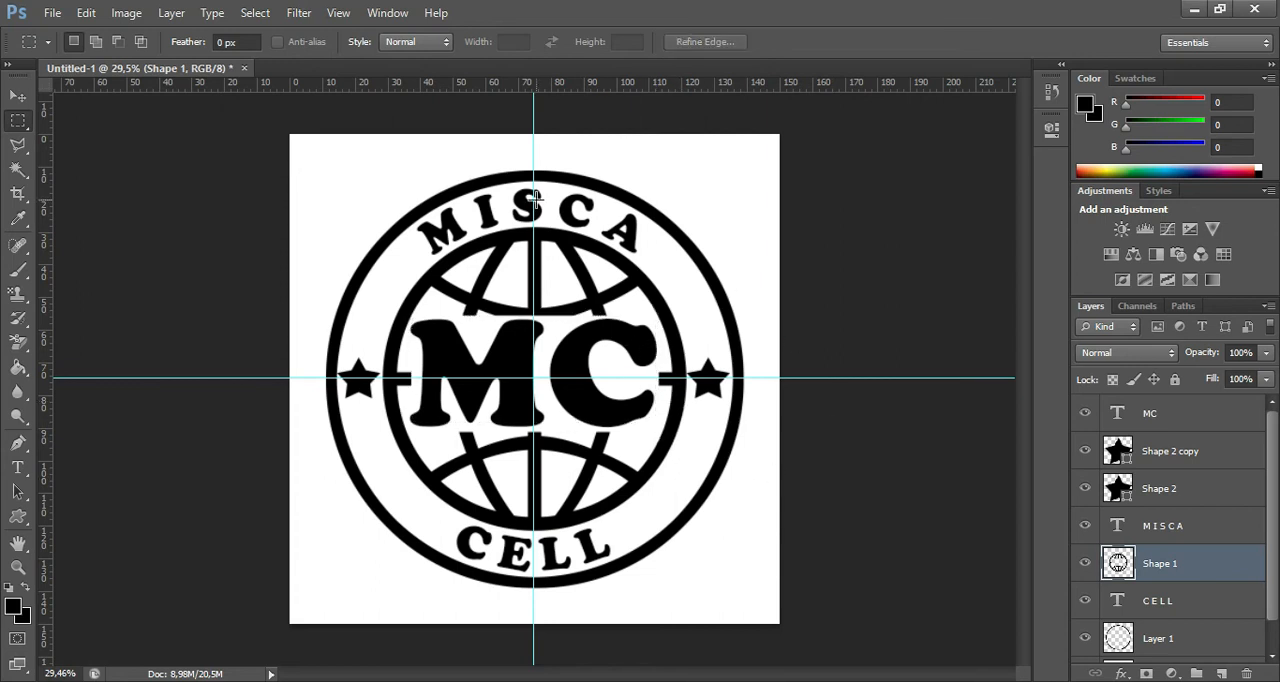
Clear all guides from the canvas and select the MC text layer.
{"action": "left_click", "coordinate": [336, 14]}
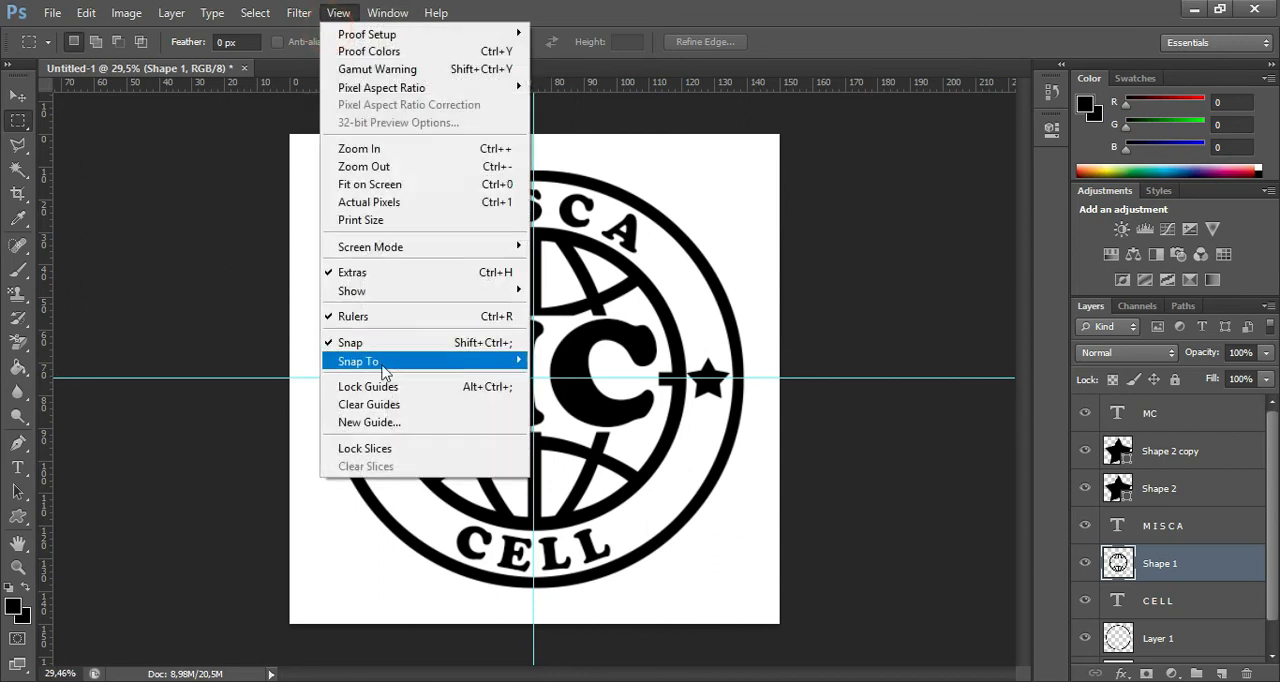
{"action": "left_click", "coordinate": [387, 404]}
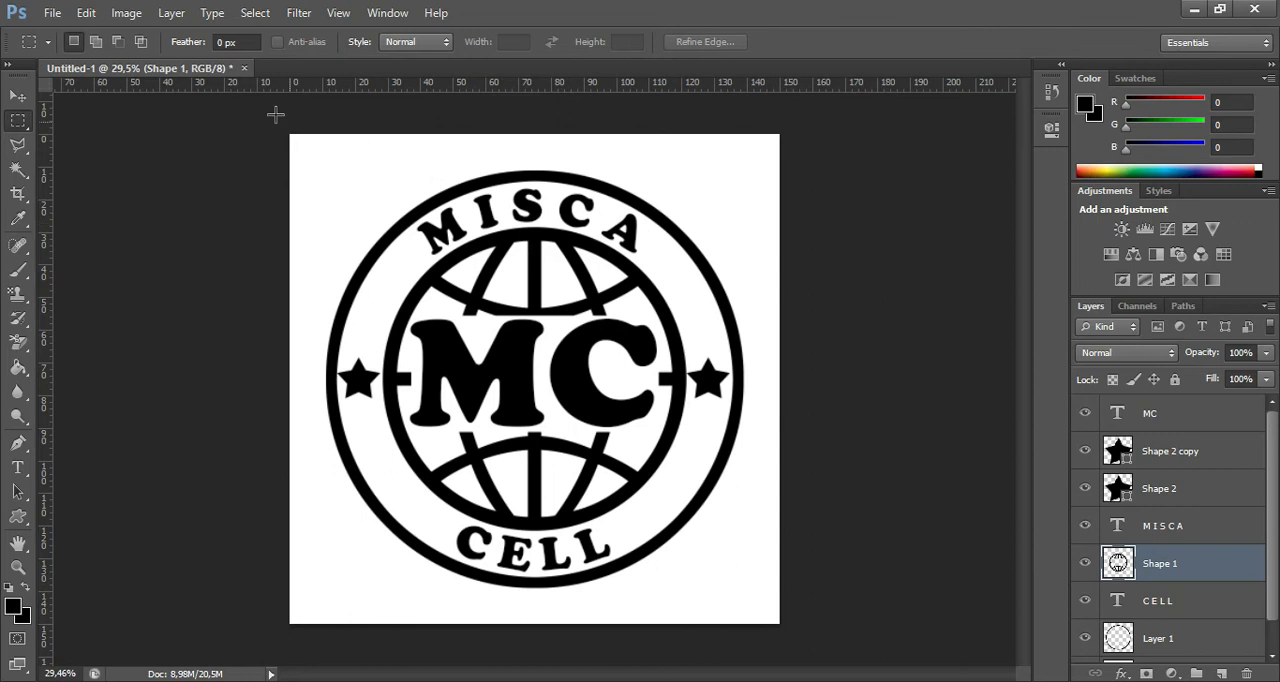
{"action": "left_click", "coordinate": [52, 12]}
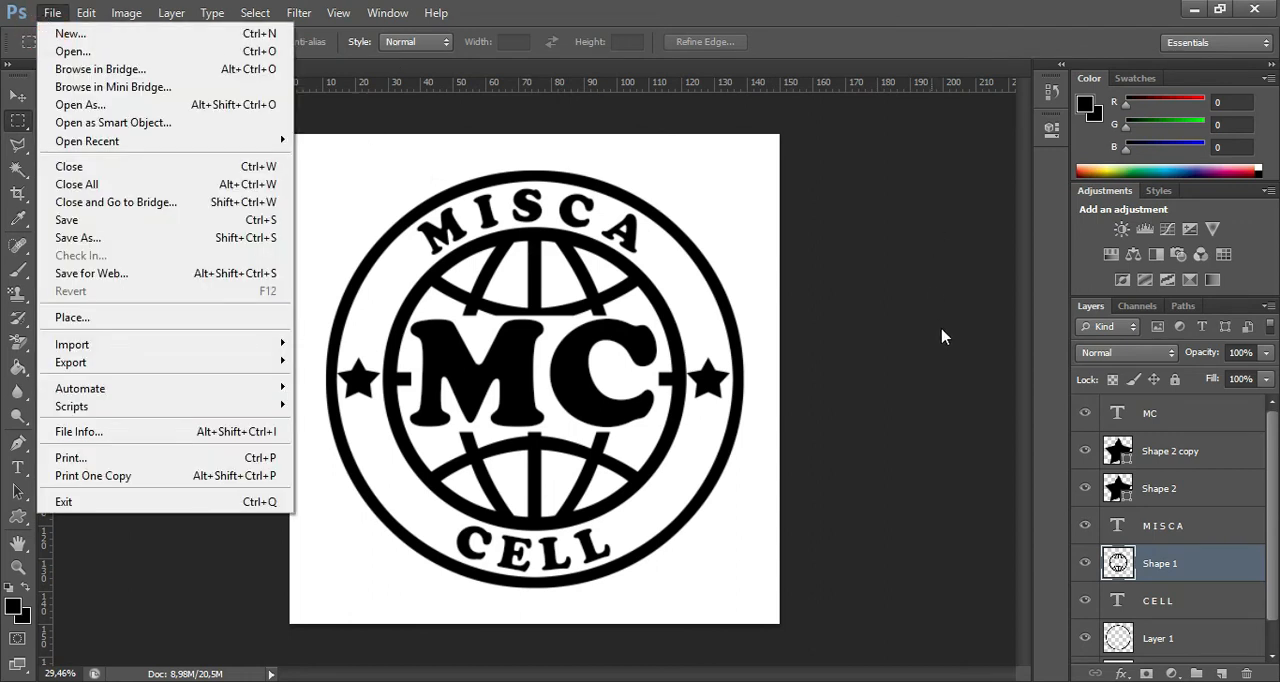
{"action": "left_click", "coordinate": [1206, 424]}
{"action": "left_click", "coordinate": [1206, 420]}
Start saving the design under a new name, browse to This PC and choose the PNG format.
{"action": "left_click", "coordinate": [56, 14]}
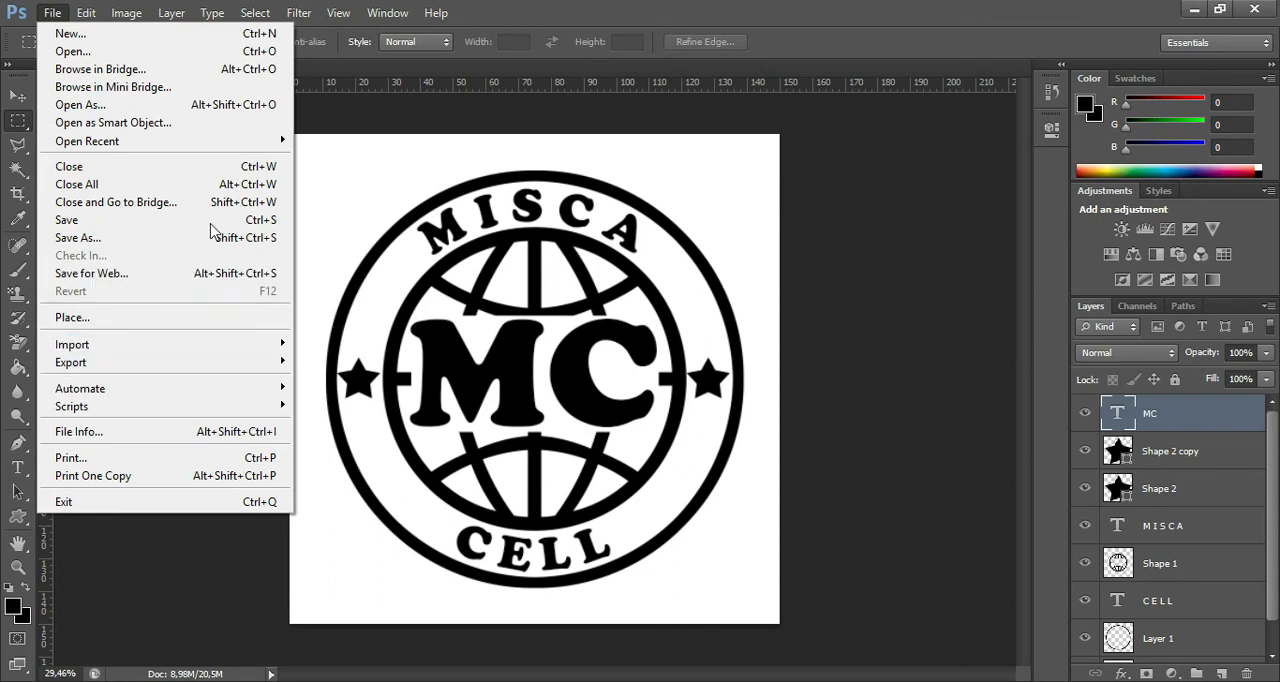
{"action": "left_click", "coordinate": [60, 20]}
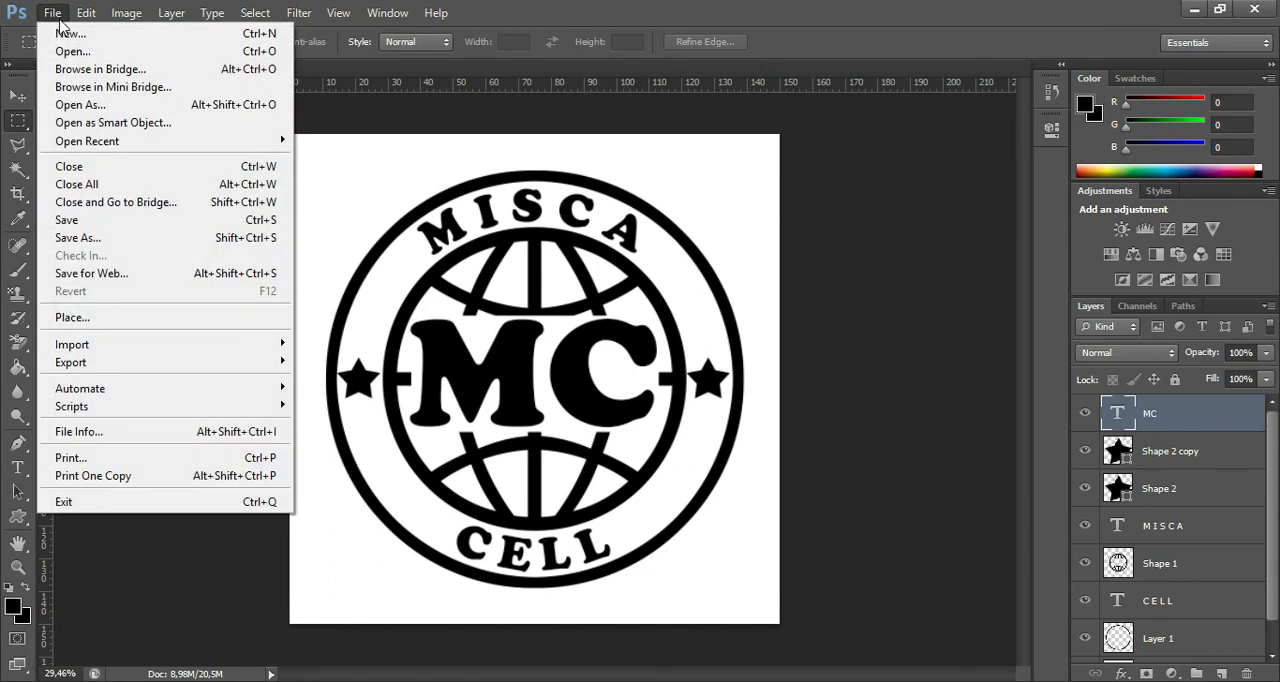
{"action": "left_click", "coordinate": [78, 238]}
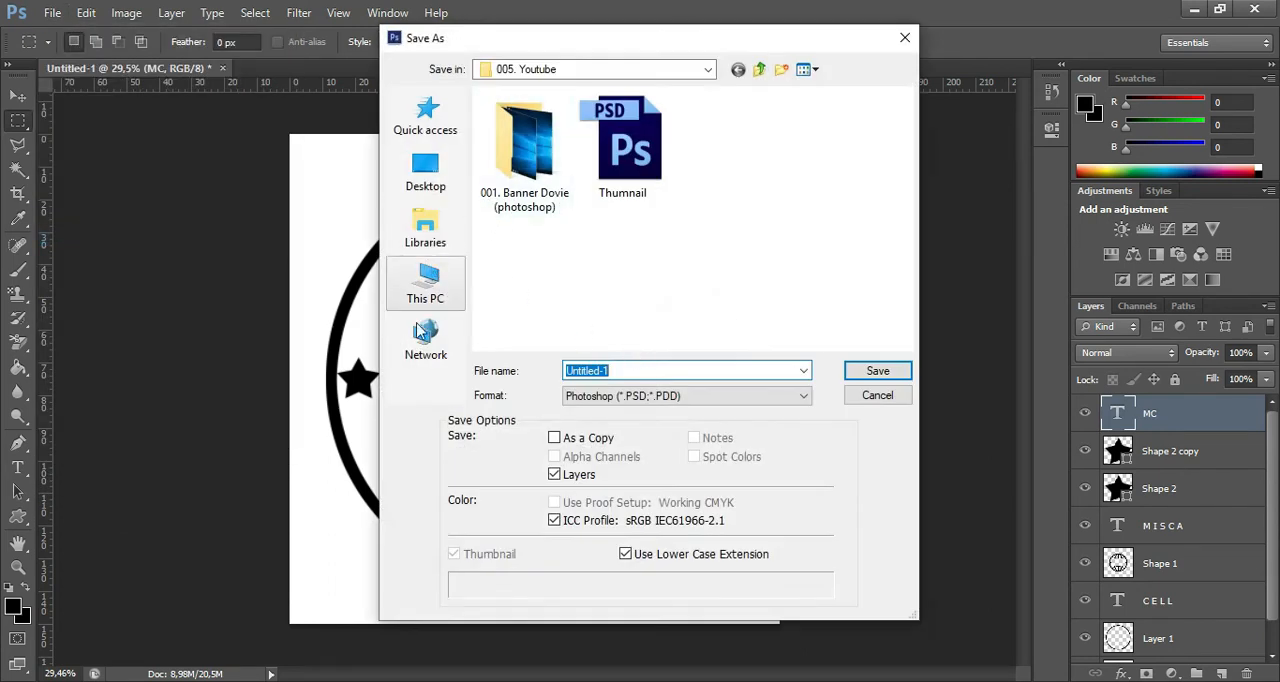
{"action": "left_click", "coordinate": [424, 290]}
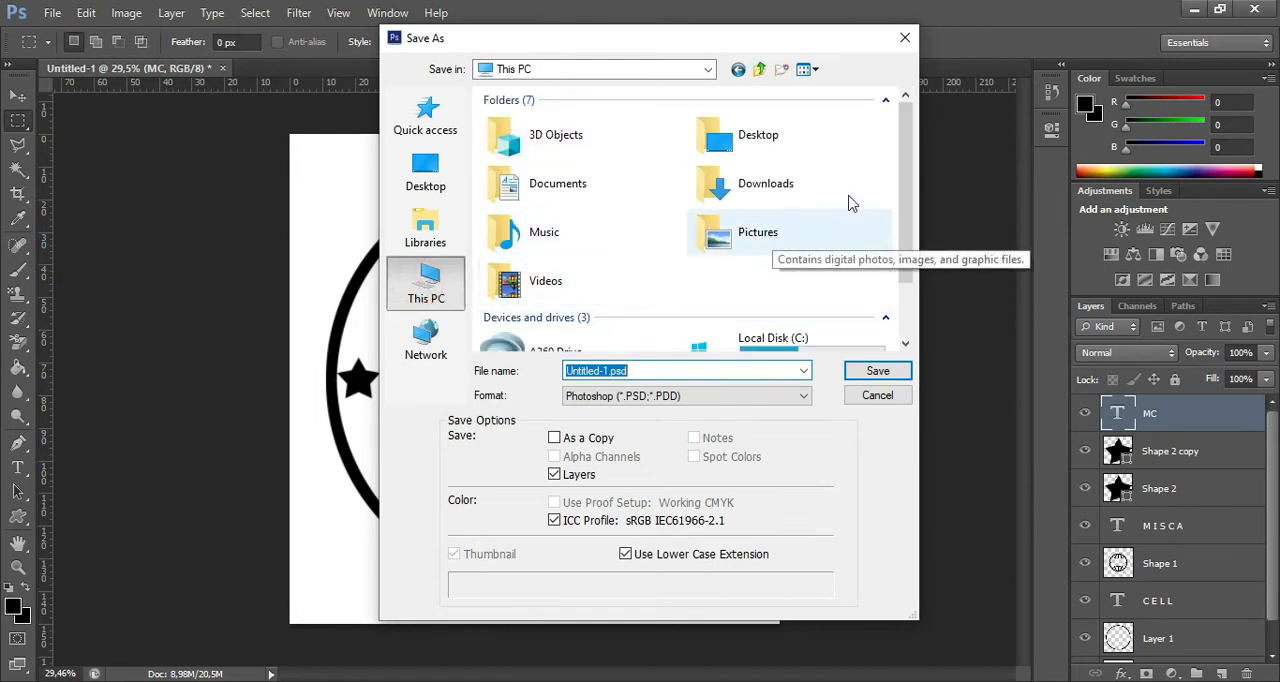
{"action": "left_click", "coordinate": [740, 148]}
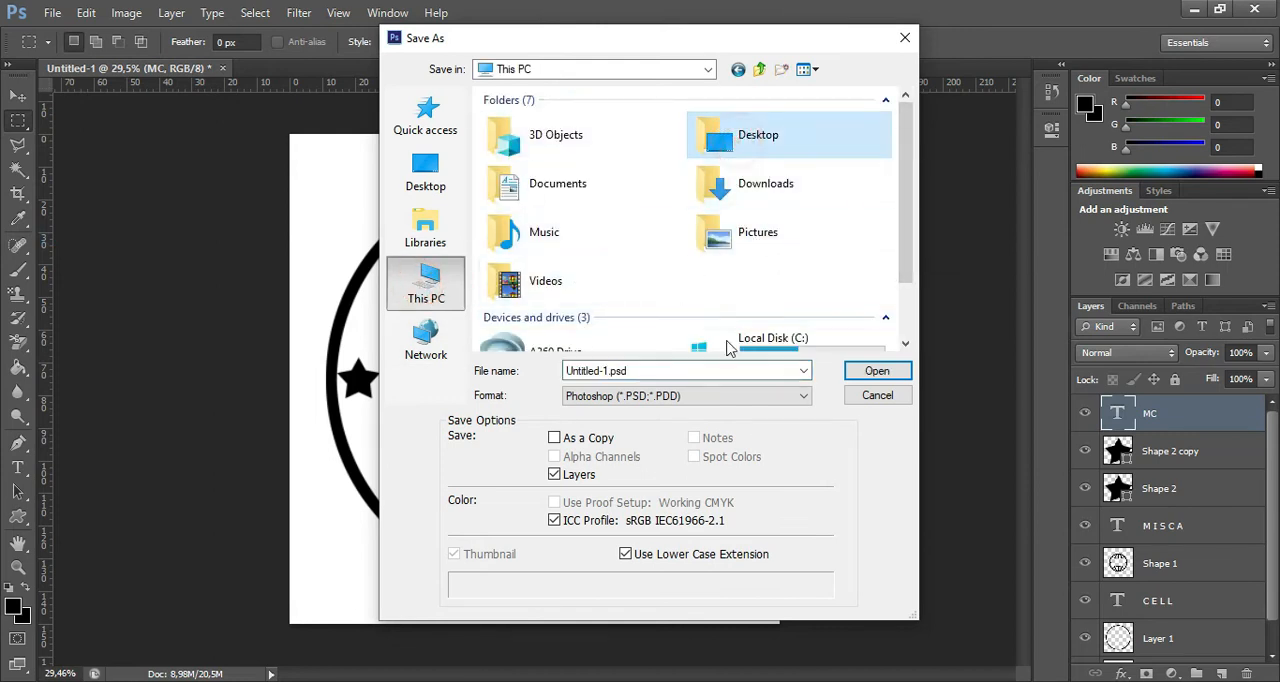
{"action": "left_click", "coordinate": [695, 397]}
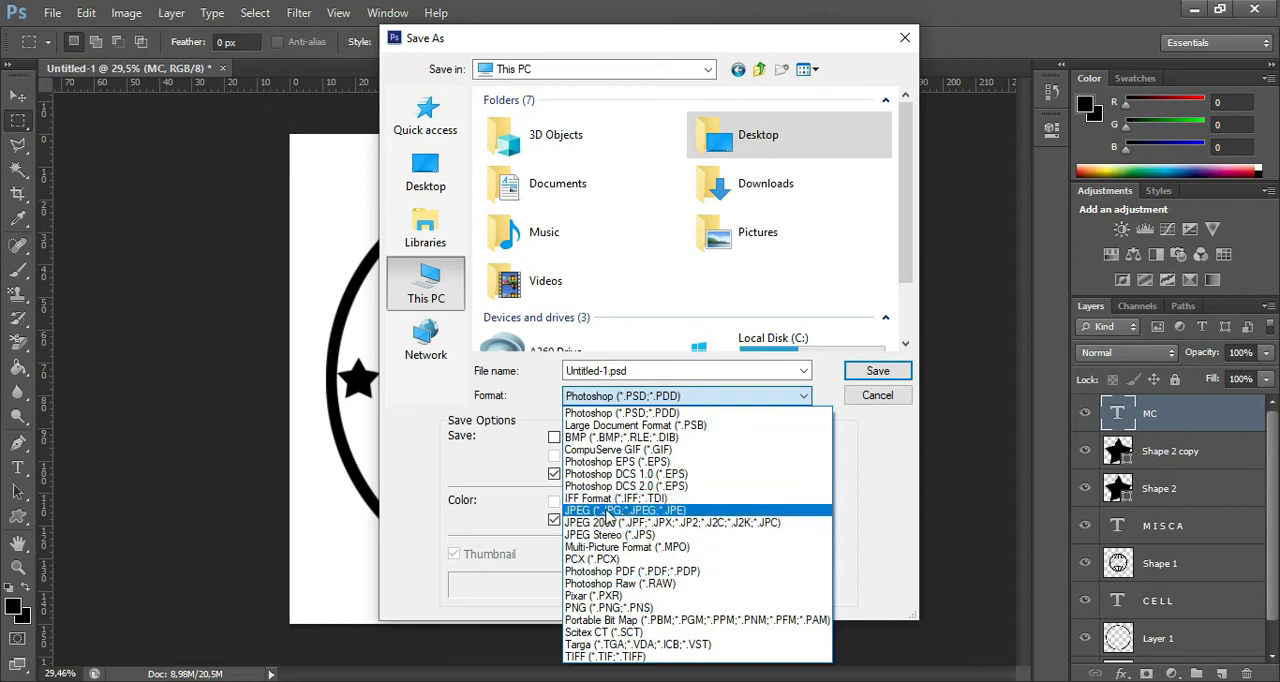
{"action": "left_click", "coordinate": [612, 607]}
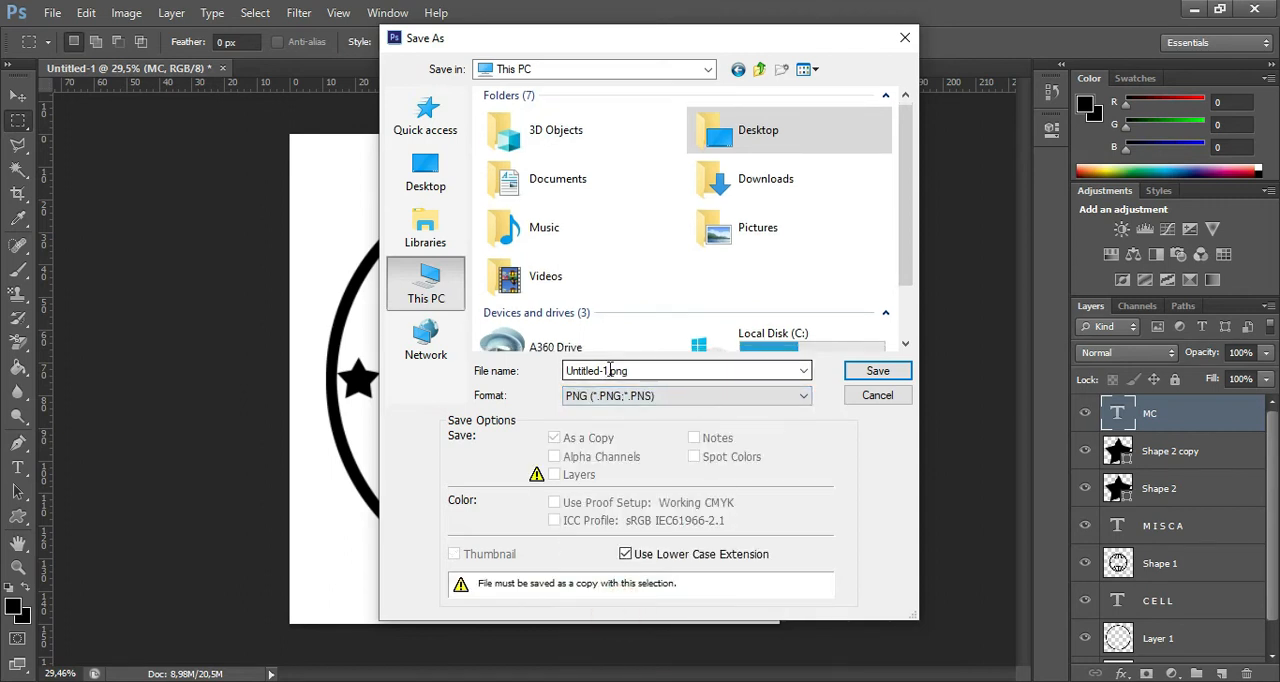
Name the file Misca Cell.png and try to save it in This PC.
{"action": "double_click", "coordinate": [605, 370]}
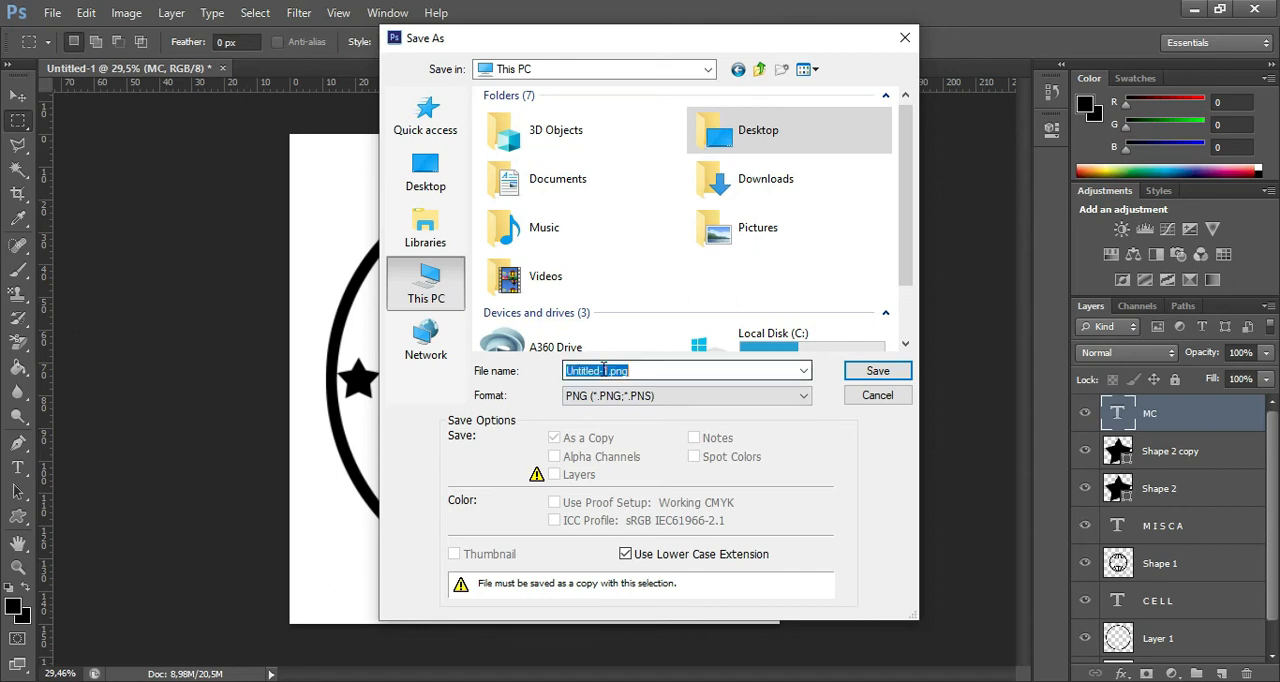
{"action": "left_click", "coordinate": [598, 371]}
{"action": "left_click_drag", "start_coordinate": [598, 371], "coordinate": [567, 371]}
{"action": "key", "text": "BackSpace"}
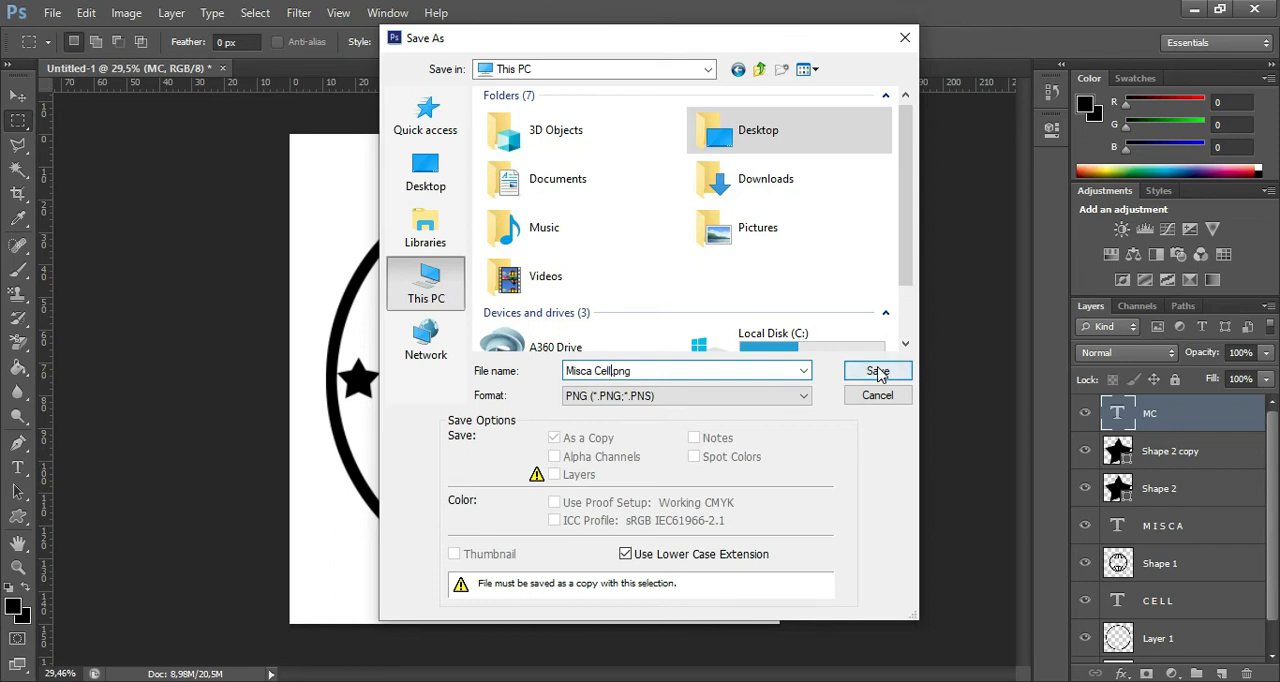
{"action": "left_click", "coordinate": [878, 371]}
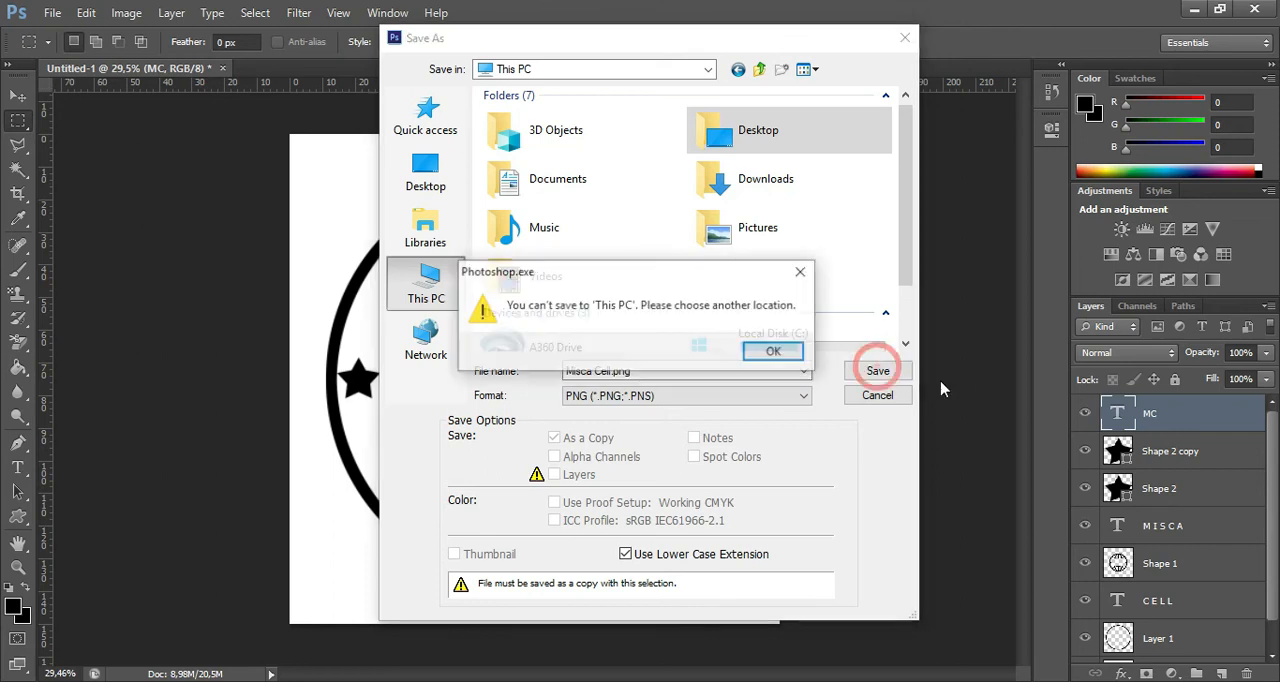
{"action": "left_click", "coordinate": [801, 271]}
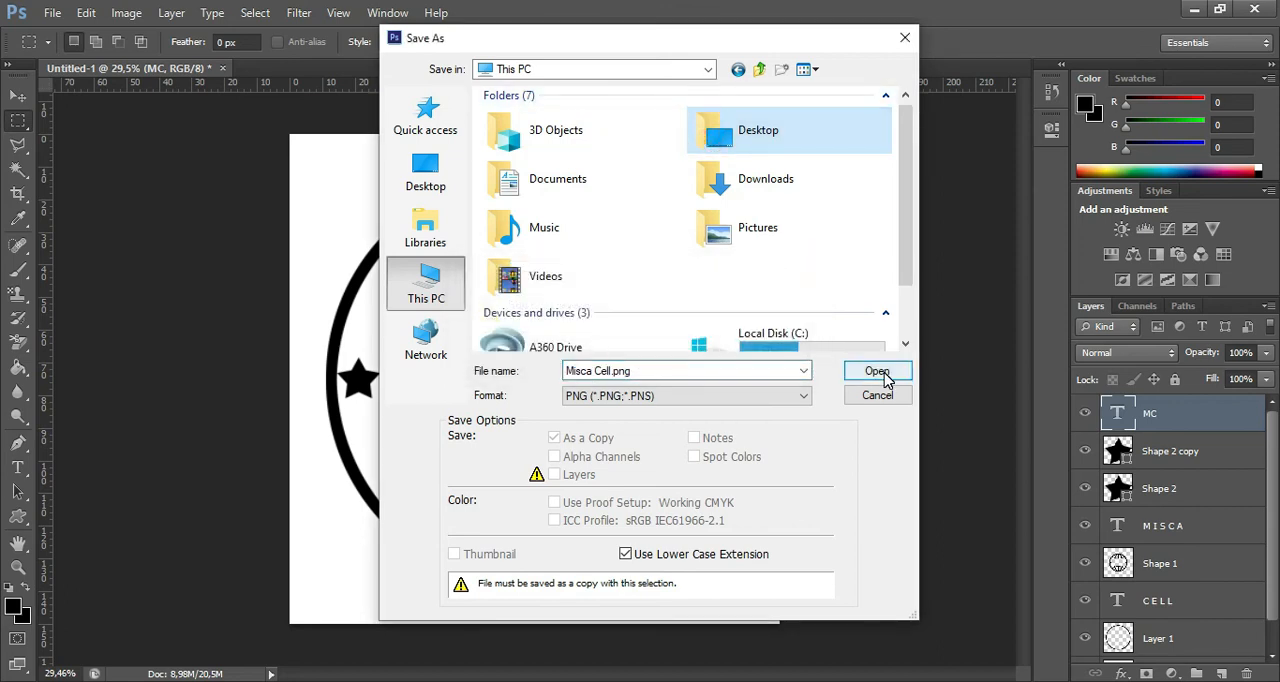
Save Misca Cell.png to the Desktop with Smallest / Slow compression and no interlacing.
{"action": "left_click", "coordinate": [878, 371]}
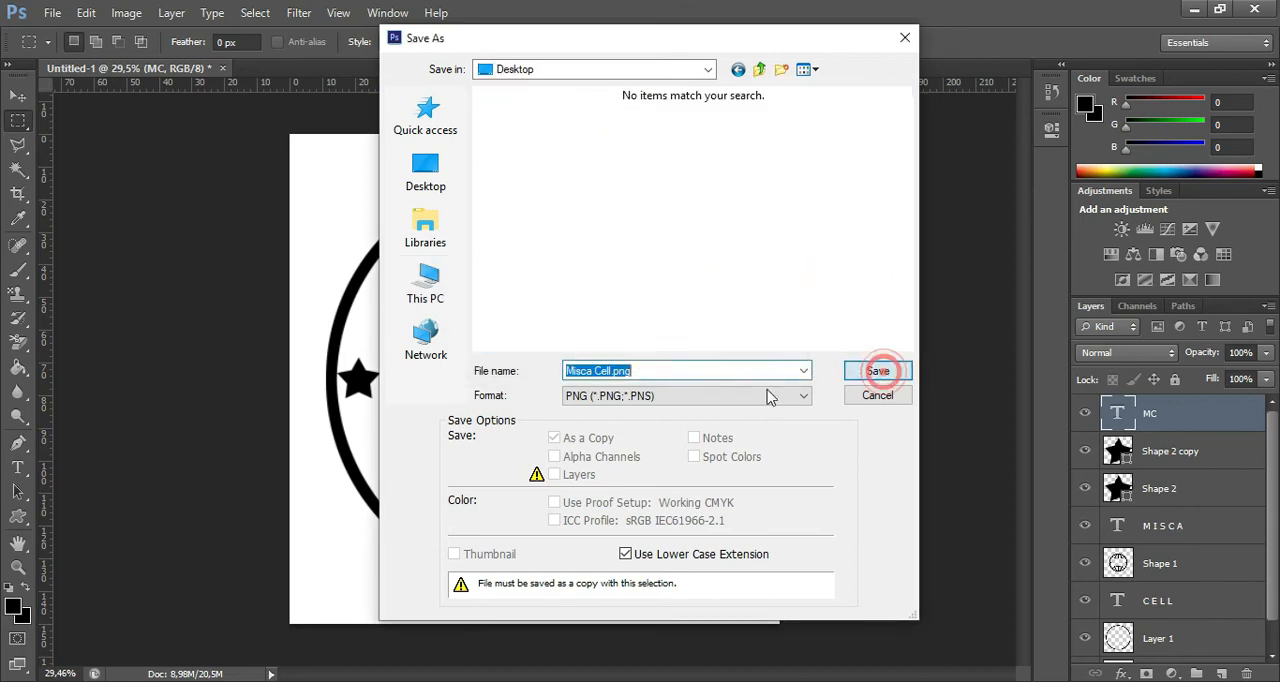
{"action": "left_click", "coordinate": [878, 371]}
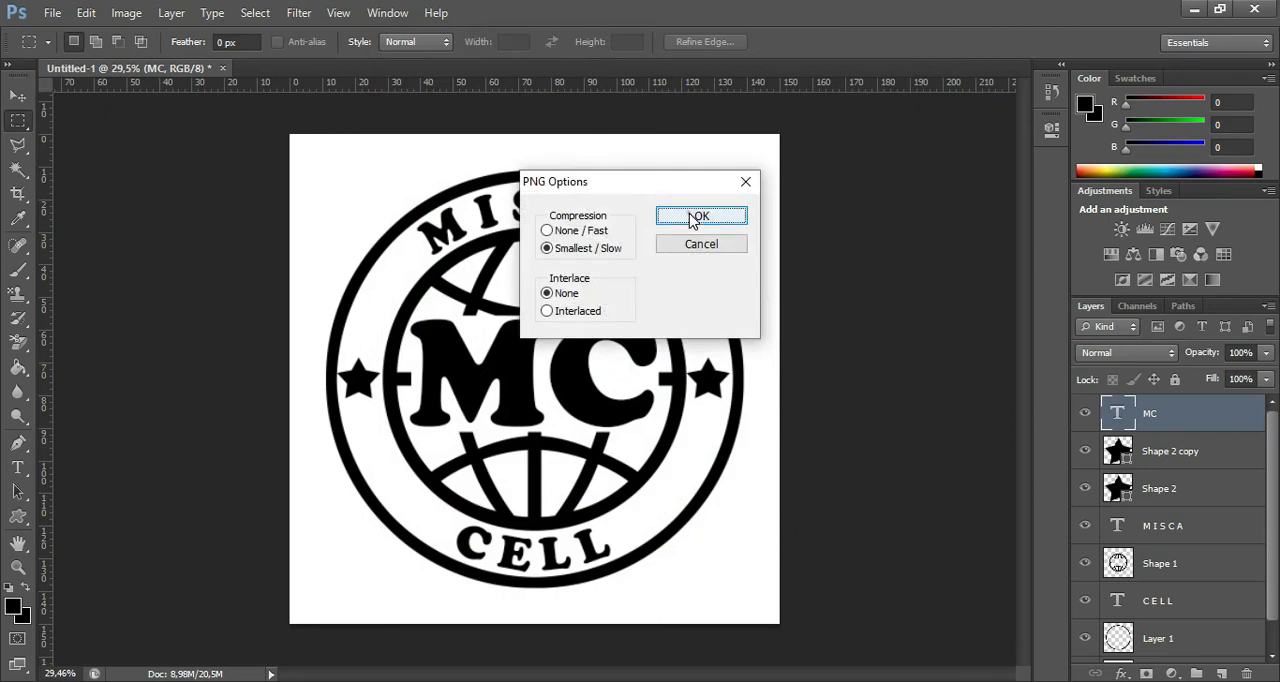
{"action": "left_click", "coordinate": [693, 219]}
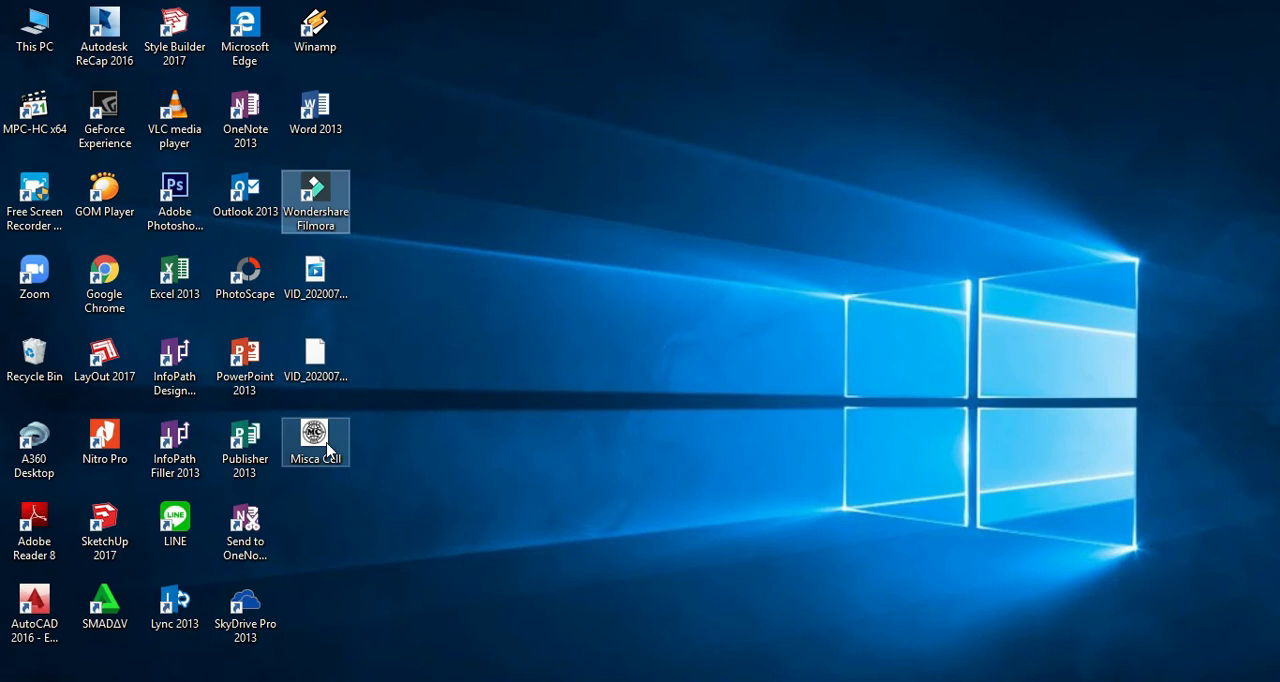
View the saved Misca Cell image from the desktop in Photos, then close the viewer.
{"action": "right_click", "coordinate": [324, 443]}
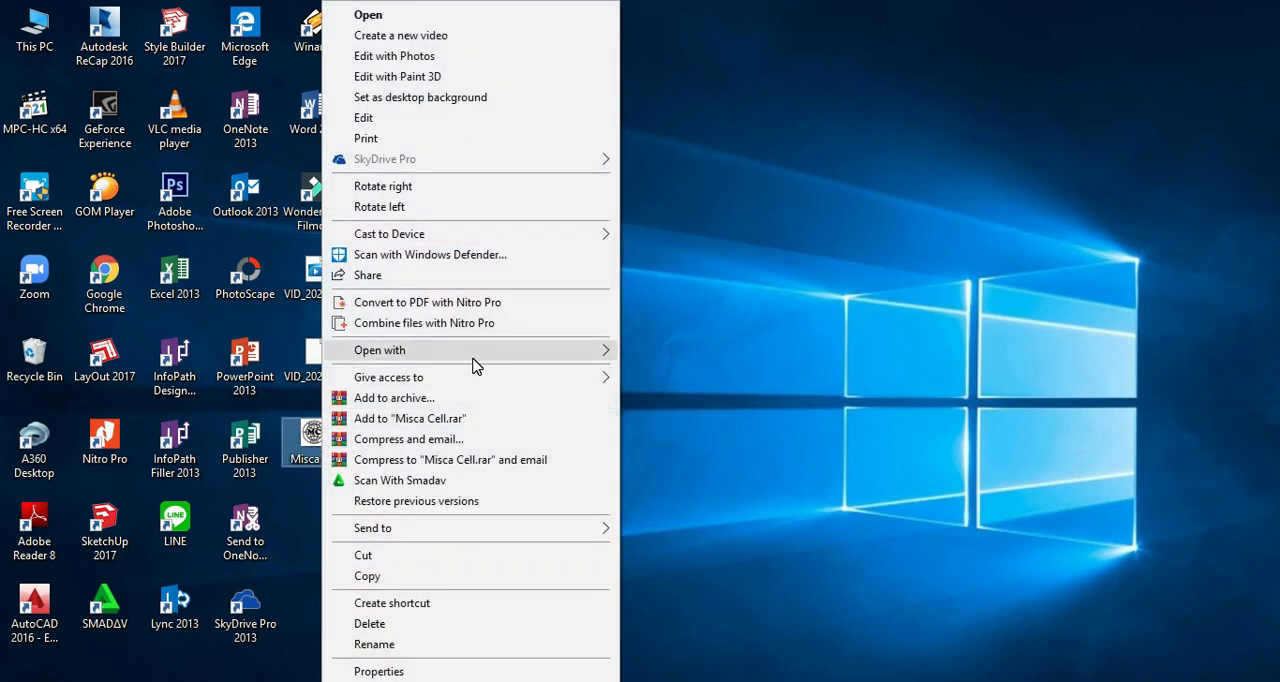
{"action": "mouse_move", "coordinate": [613, 356]}
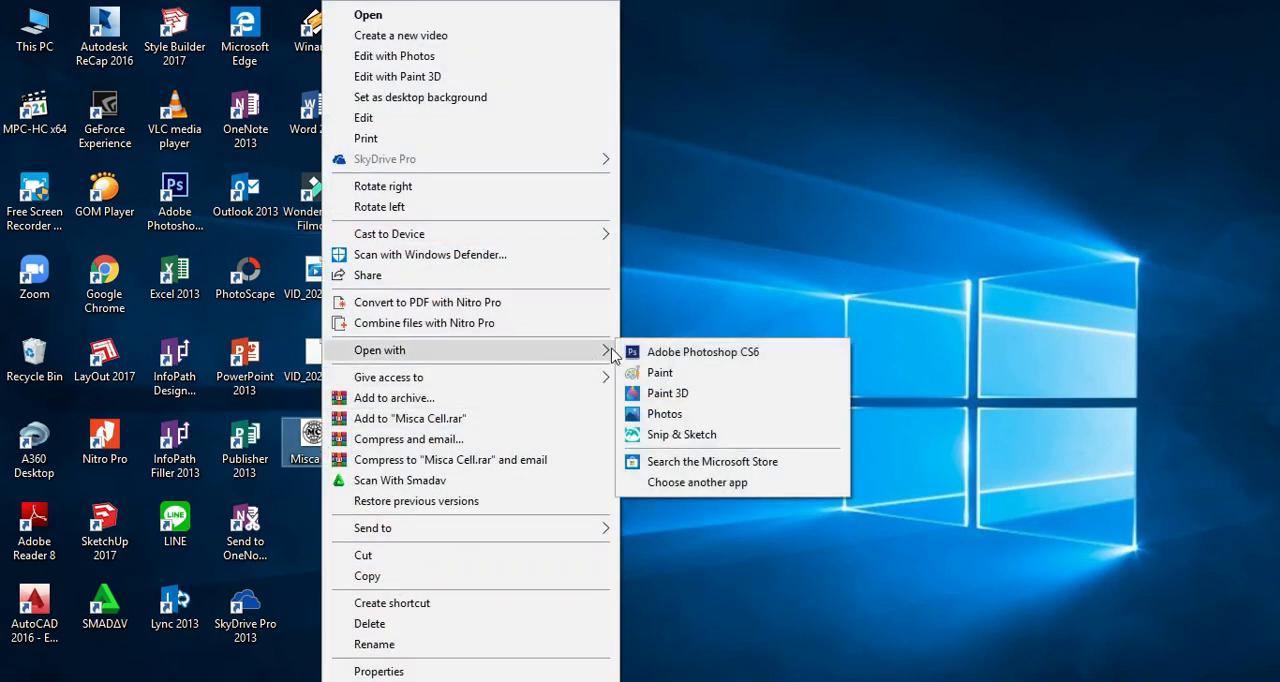
{"action": "left_click", "coordinate": [680, 418]}
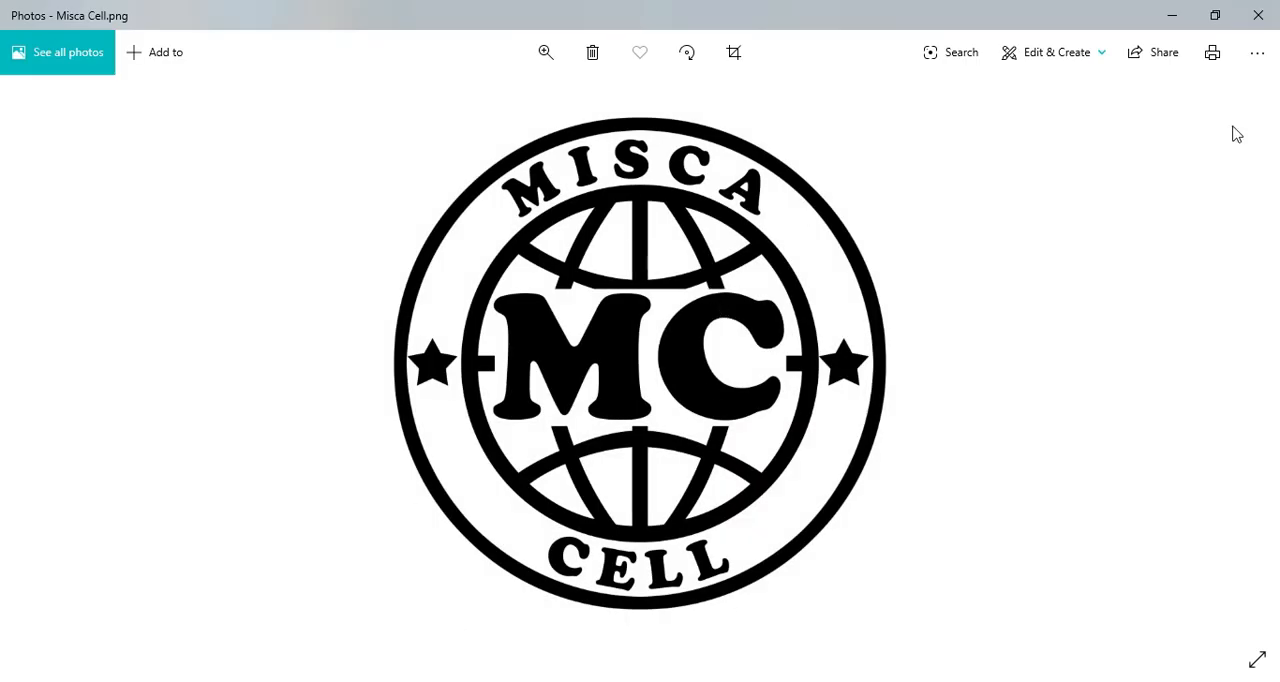
{"action": "left_click", "coordinate": [1258, 15]}
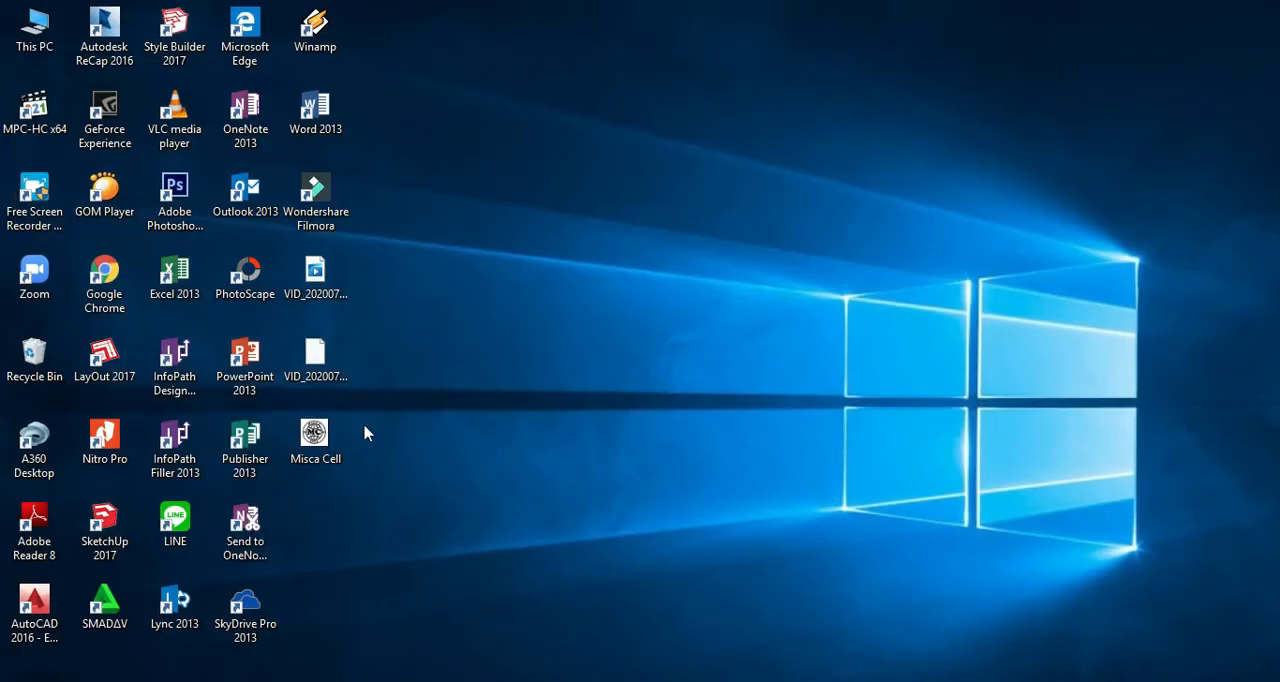
{"action": "double_click", "coordinate": [190, 284]}
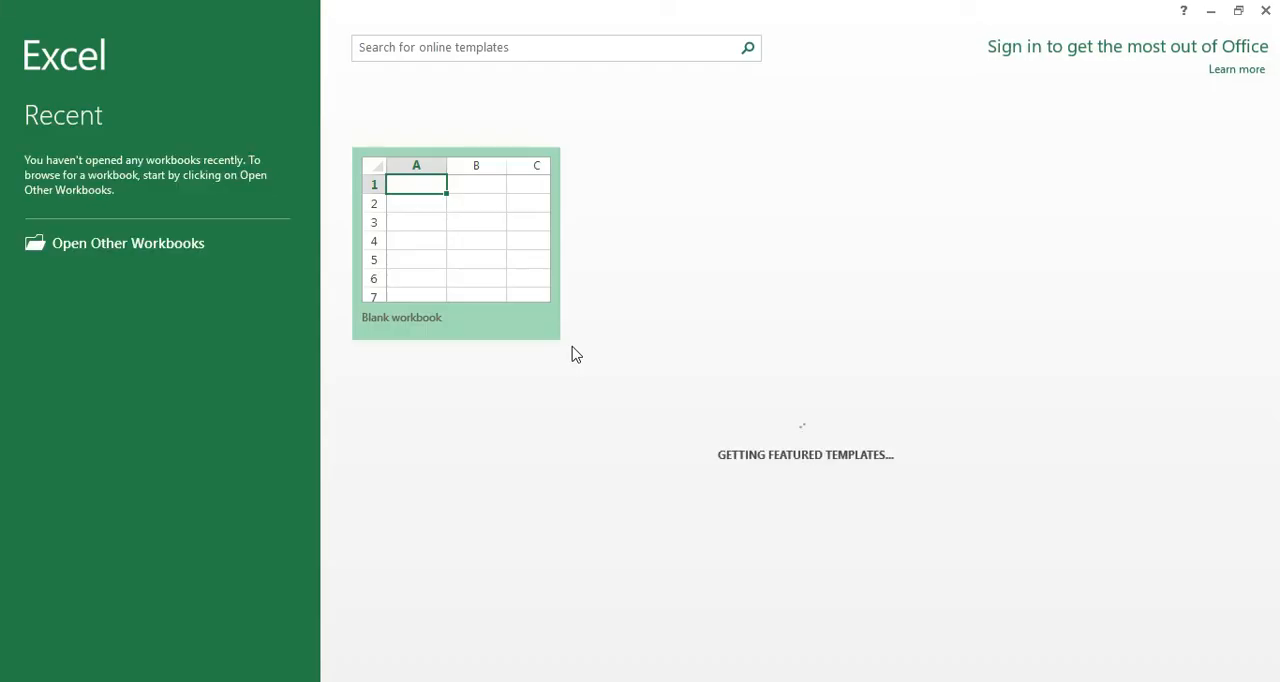
{"action": "left_click", "coordinate": [446, 207]}
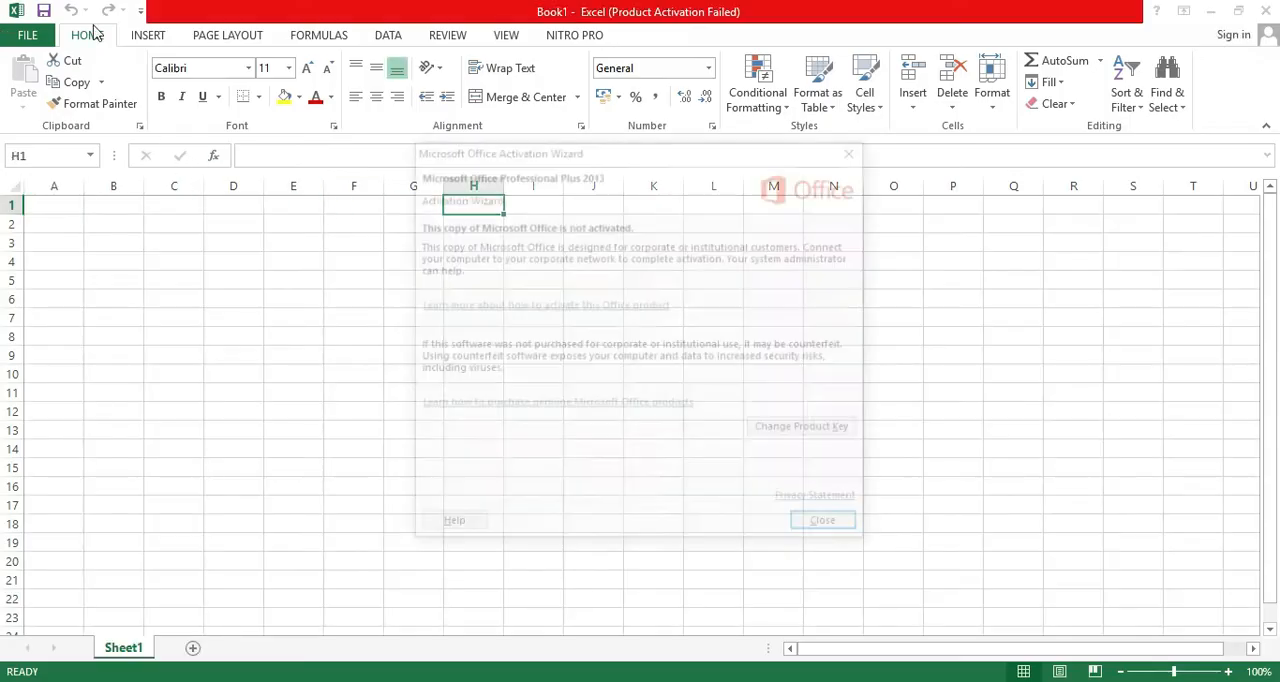
{"action": "left_click", "coordinate": [815, 528]}
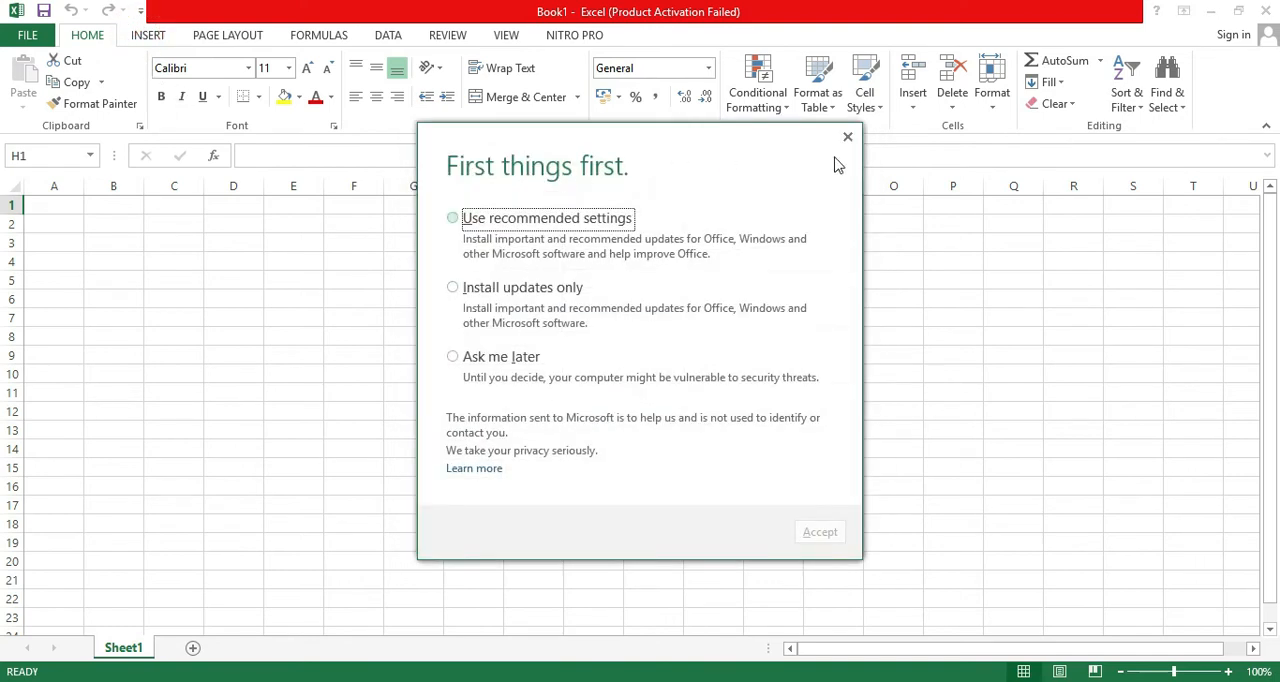
{"action": "left_click", "coordinate": [847, 137]}
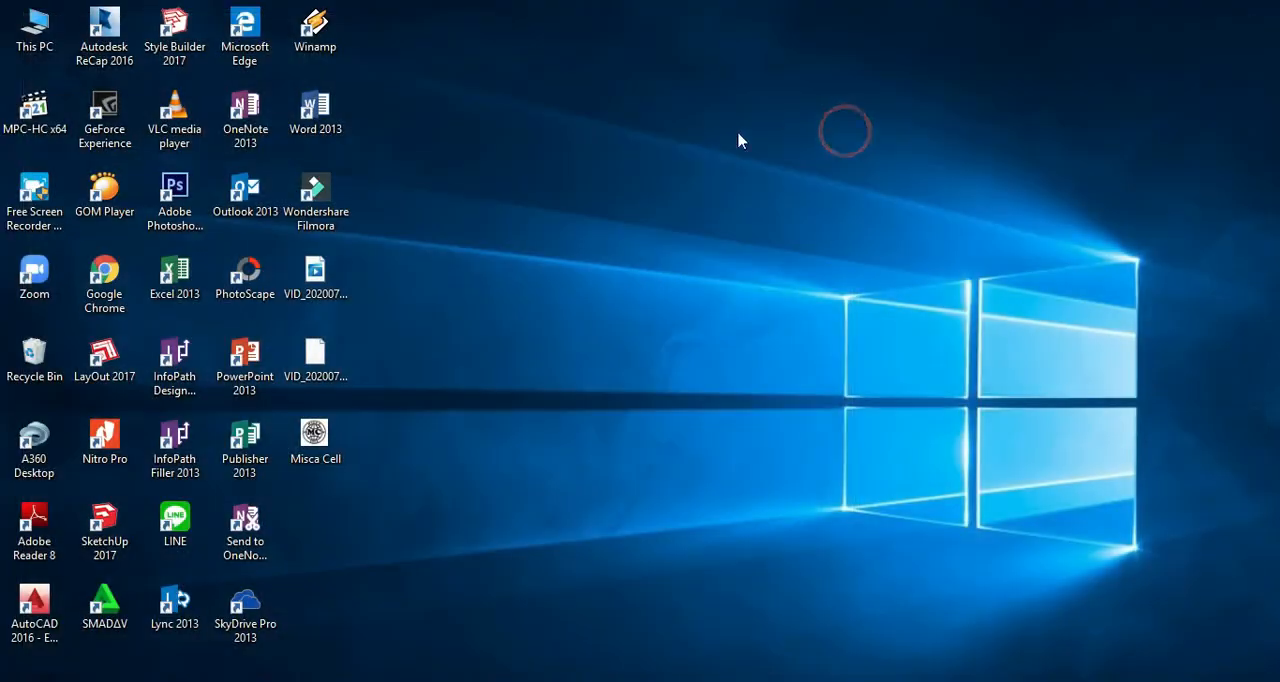
Reopen Excel, postpone the update settings with Ask me later, and create a blank workbook.
{"action": "double_click", "coordinate": [175, 273]}
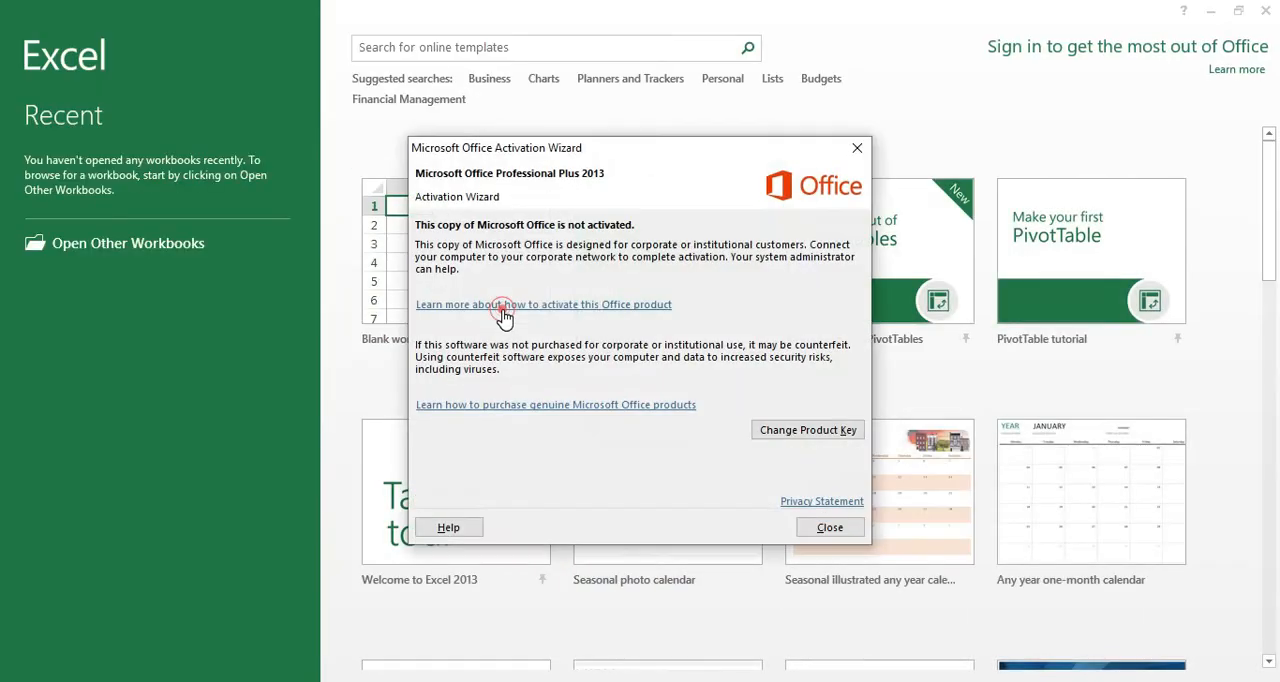
{"action": "left_click", "coordinate": [586, 320]}
{"action": "left_click", "coordinate": [1258, 14]}
{"action": "left_click", "coordinate": [827, 530]}
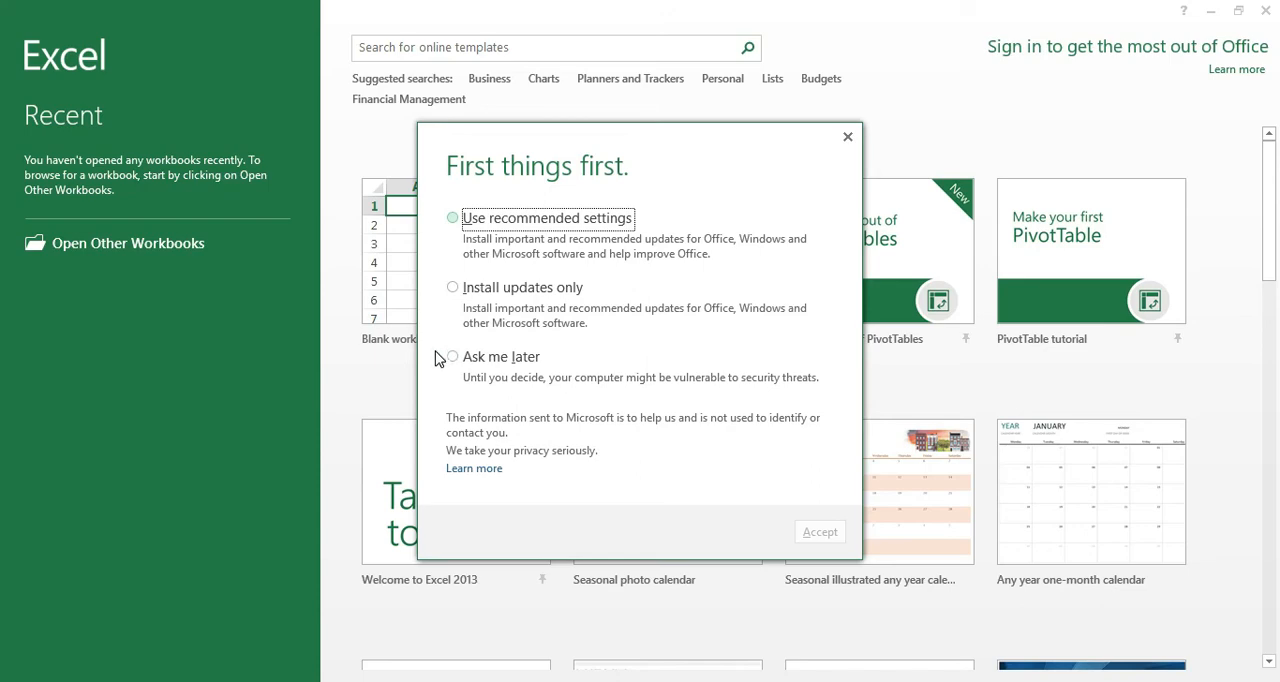
{"action": "left_click", "coordinate": [450, 358]}
{"action": "left_click", "coordinate": [815, 532]}
{"action": "left_click", "coordinate": [487, 286]}
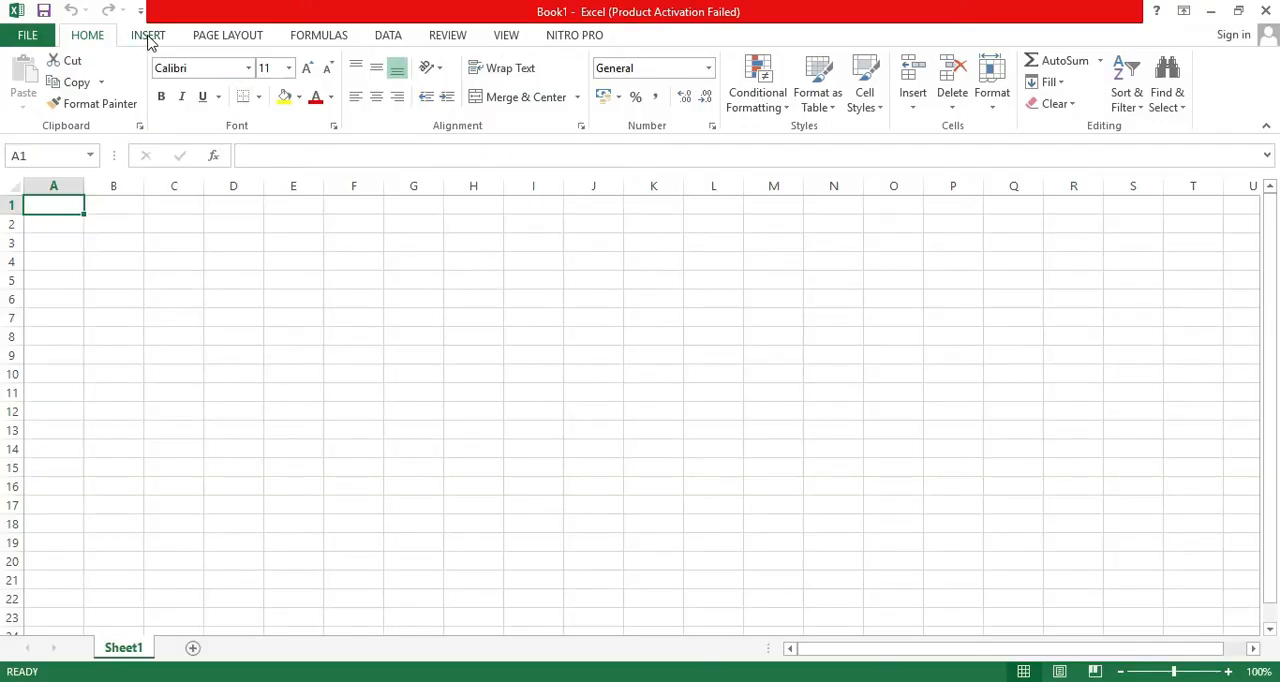
Insert the Misca Cell picture from the Desktop into the sheet and move it further into the grid.
{"action": "left_click", "coordinate": [148, 36]}
{"action": "left_click", "coordinate": [205, 80]}
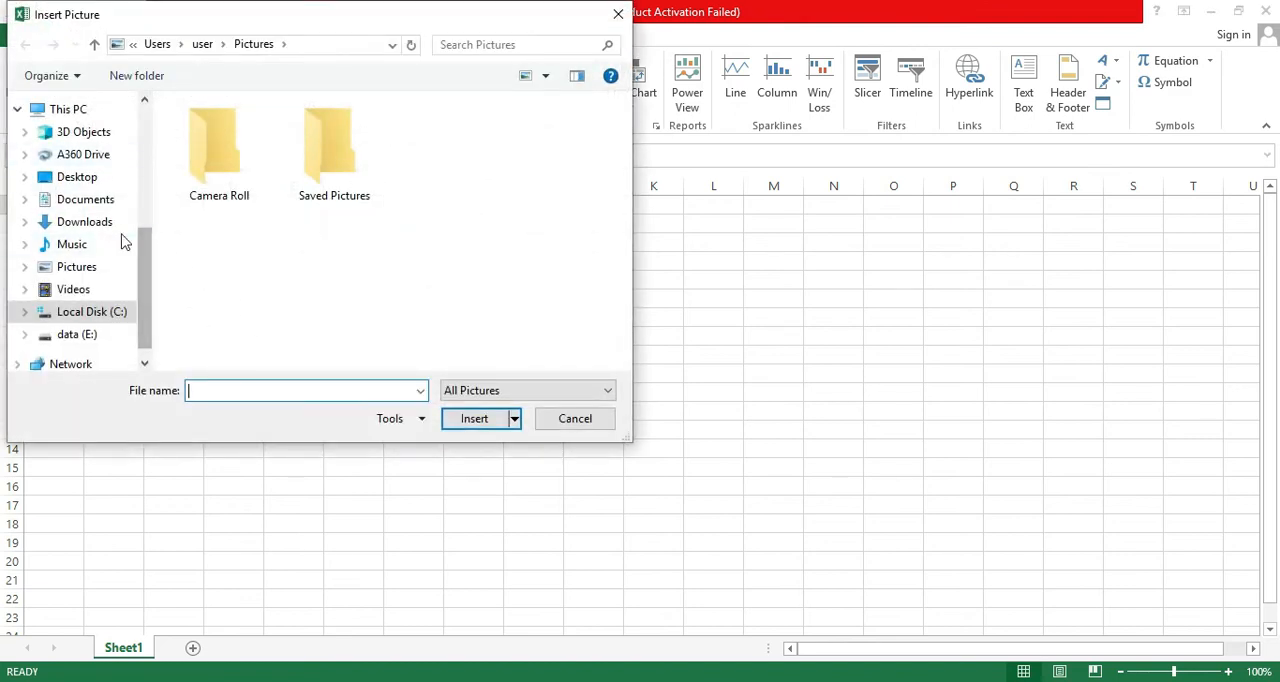
{"action": "scroll", "coordinate": [144, 280], "scroll_direction": "up", "scroll_amount": 4}
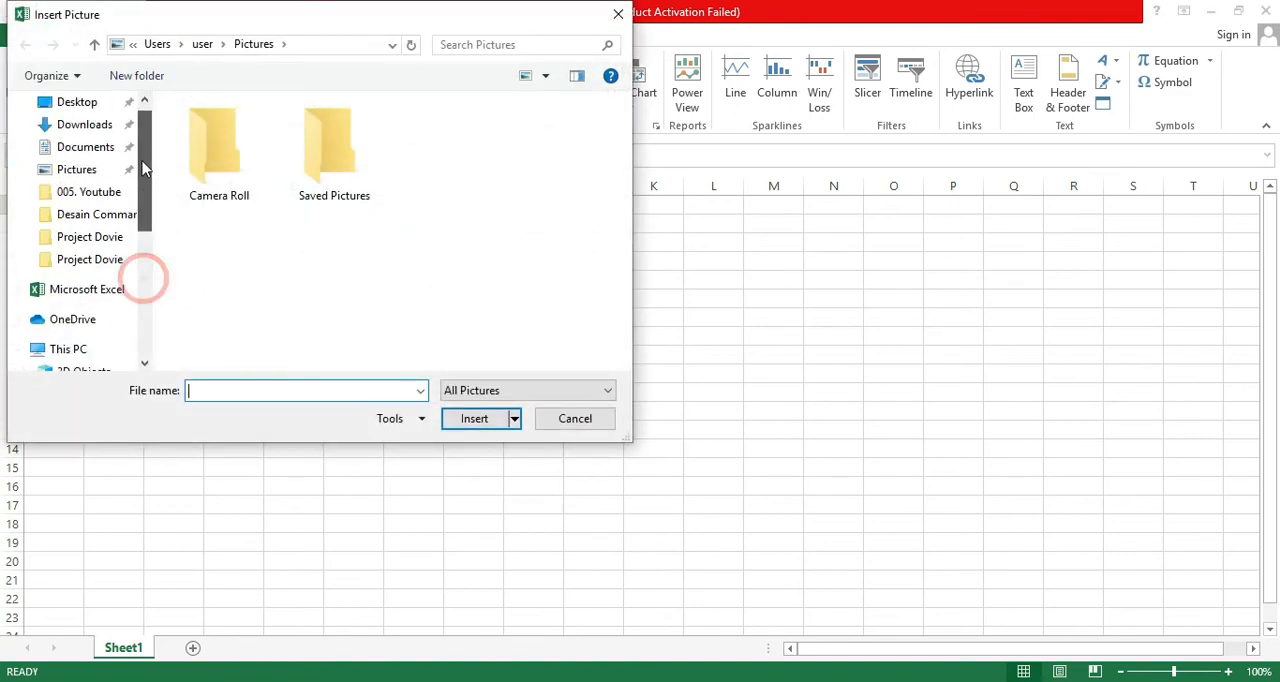
{"action": "left_click", "coordinate": [80, 102]}
{"action": "left_click", "coordinate": [217, 150]}
{"action": "left_click", "coordinate": [475, 420]}
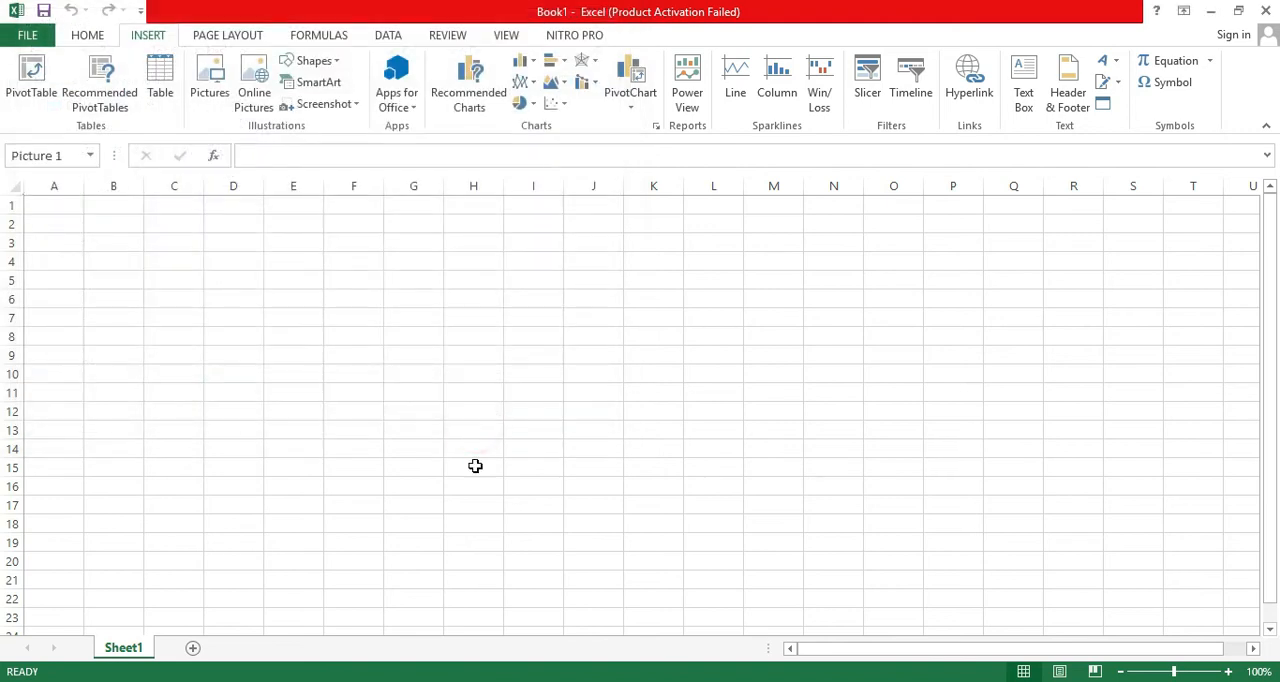
{"action": "left_click_drag", "start_coordinate": [344, 372], "coordinate": [591, 408]}
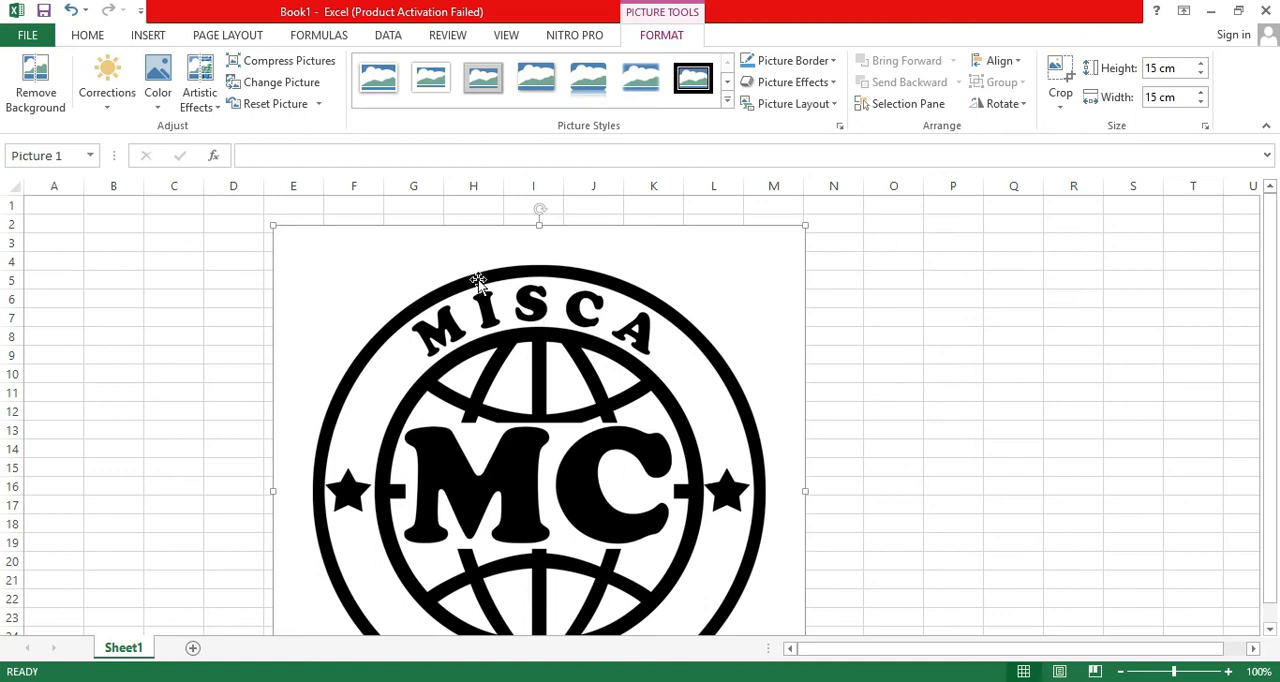
Try to remove the logo picture's white background by enlarging the Remove Background marquee, then close Excel.
{"action": "left_click", "coordinate": [35, 80]}
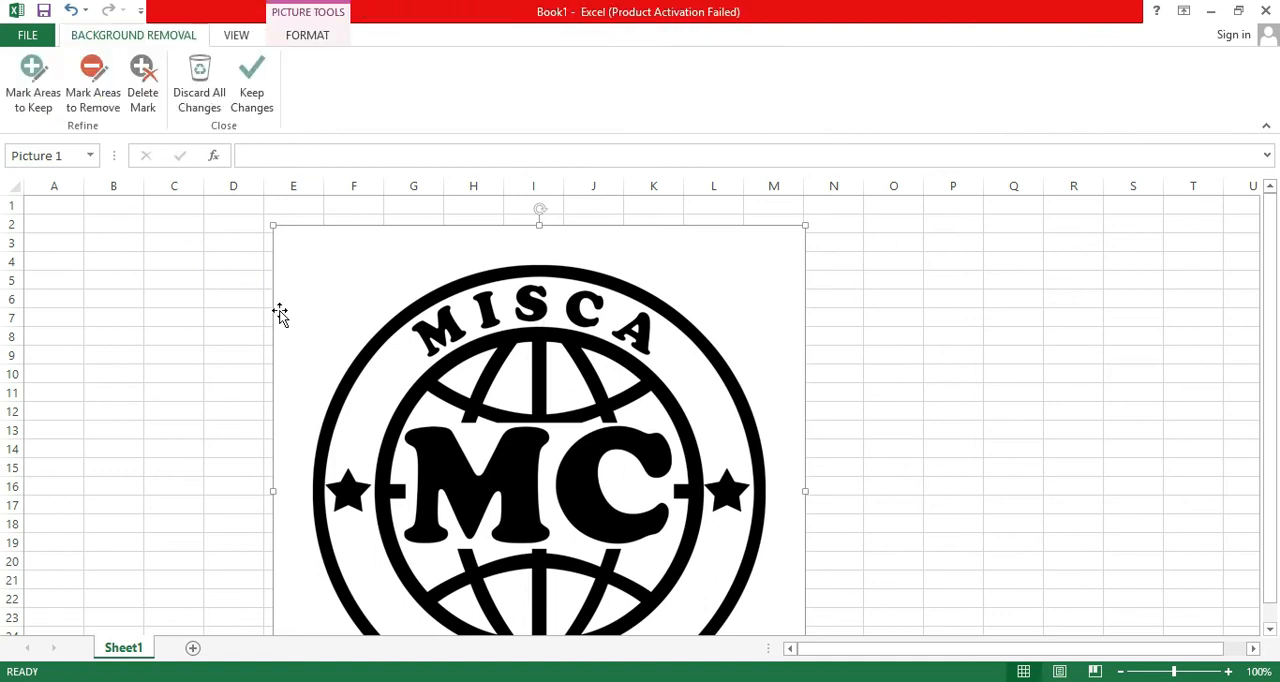
{"action": "left_click_drag", "start_coordinate": [325, 277], "coordinate": [232, 218]}
{"action": "scroll", "coordinate": [650, 474], "scroll_direction": "down", "scroll_amount": 4}
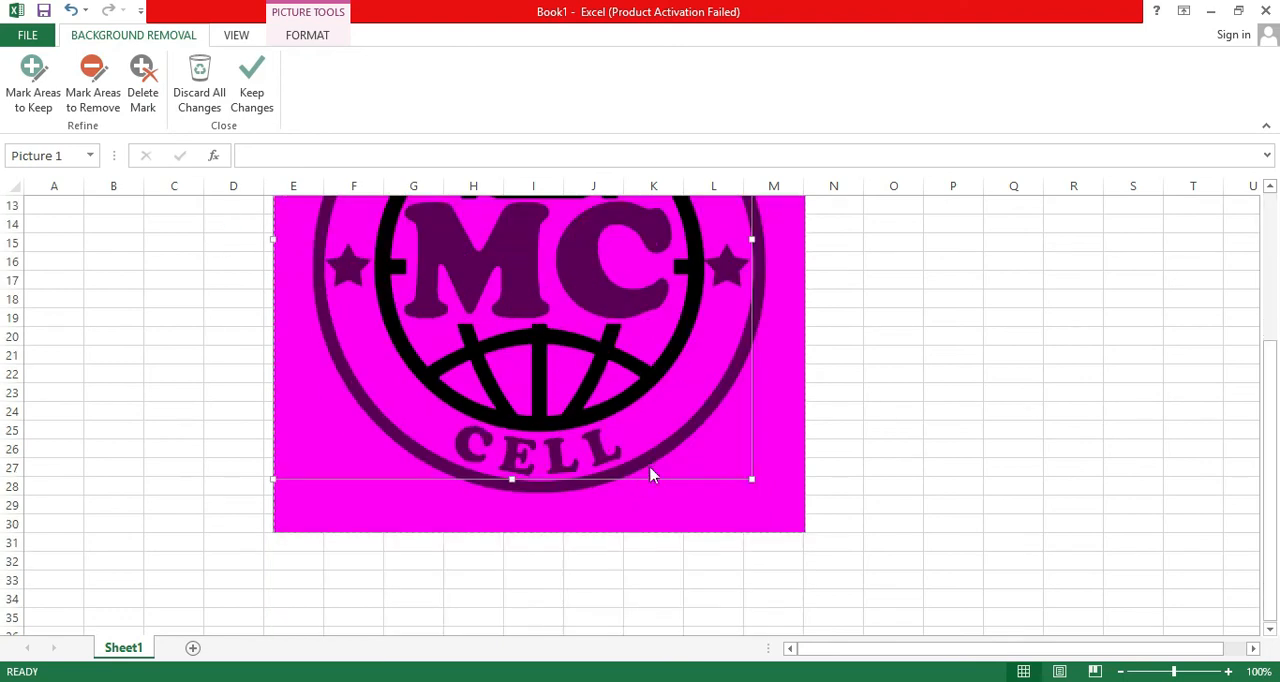
{"action": "left_click", "coordinate": [752, 478]}
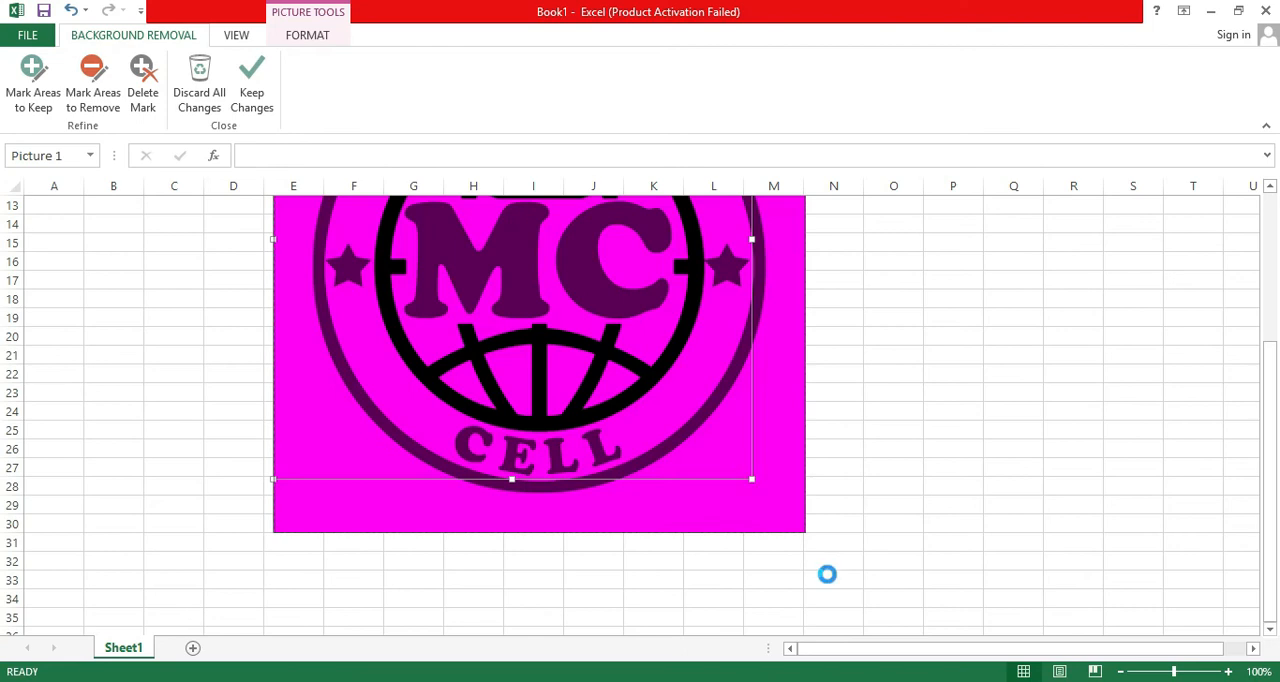
{"action": "scroll", "coordinate": [735, 495], "scroll_direction": "up", "scroll_amount": 3}
{"action": "left_click", "coordinate": [258, 75]}
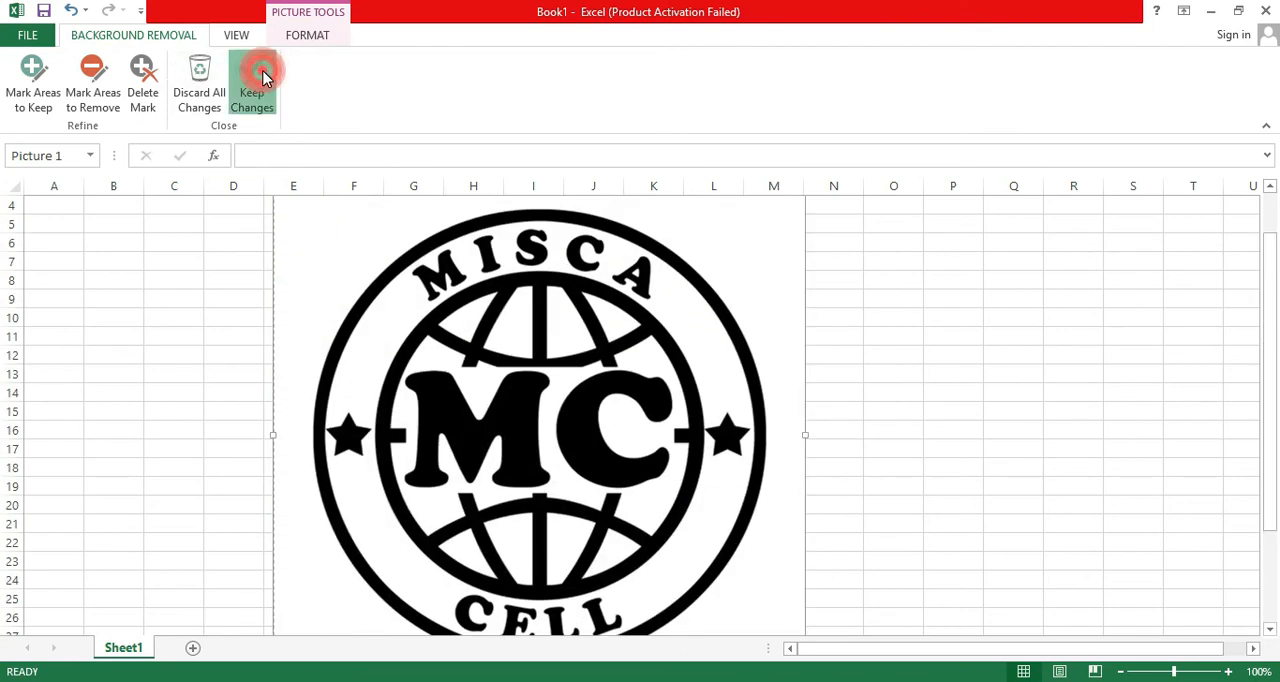
{"action": "left_click", "coordinate": [1265, 10]}
Open the desktop's Misca Cell image in Adobe Photoshop CS6 and select the white area outside the outer ring with the Magic Wand.
{"action": "right_click", "coordinate": [311, 441]}
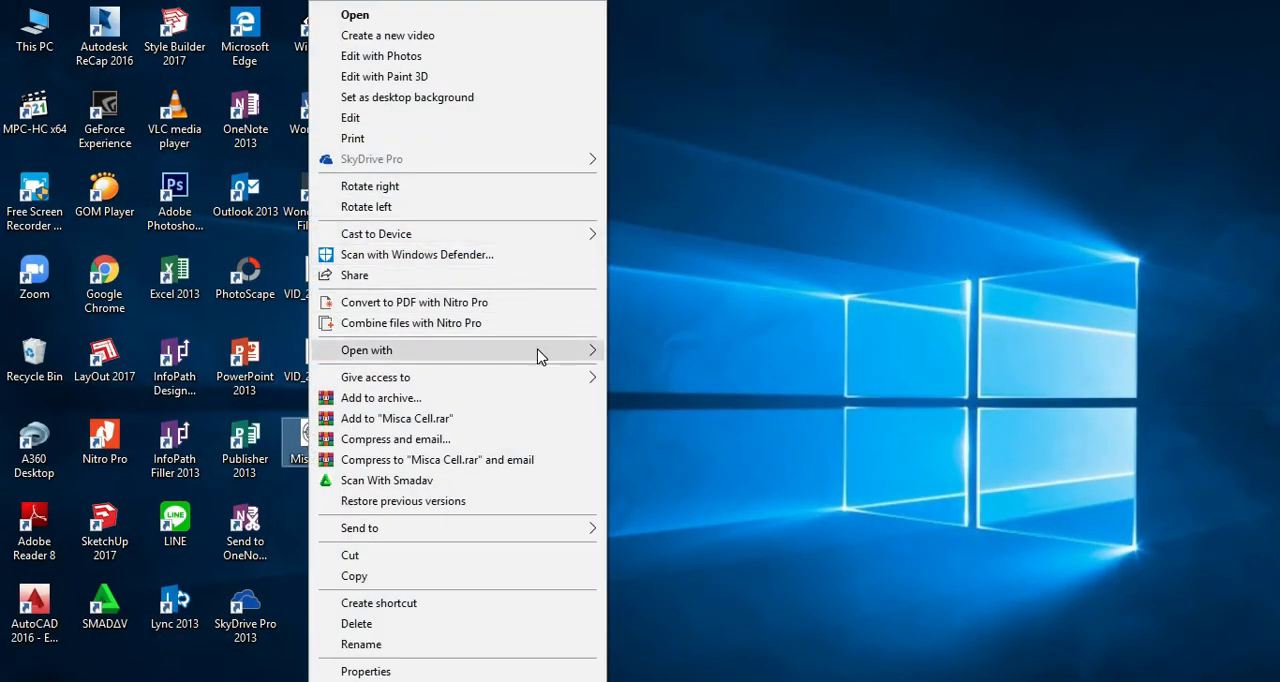
{"action": "left_click", "coordinate": [676, 362]}
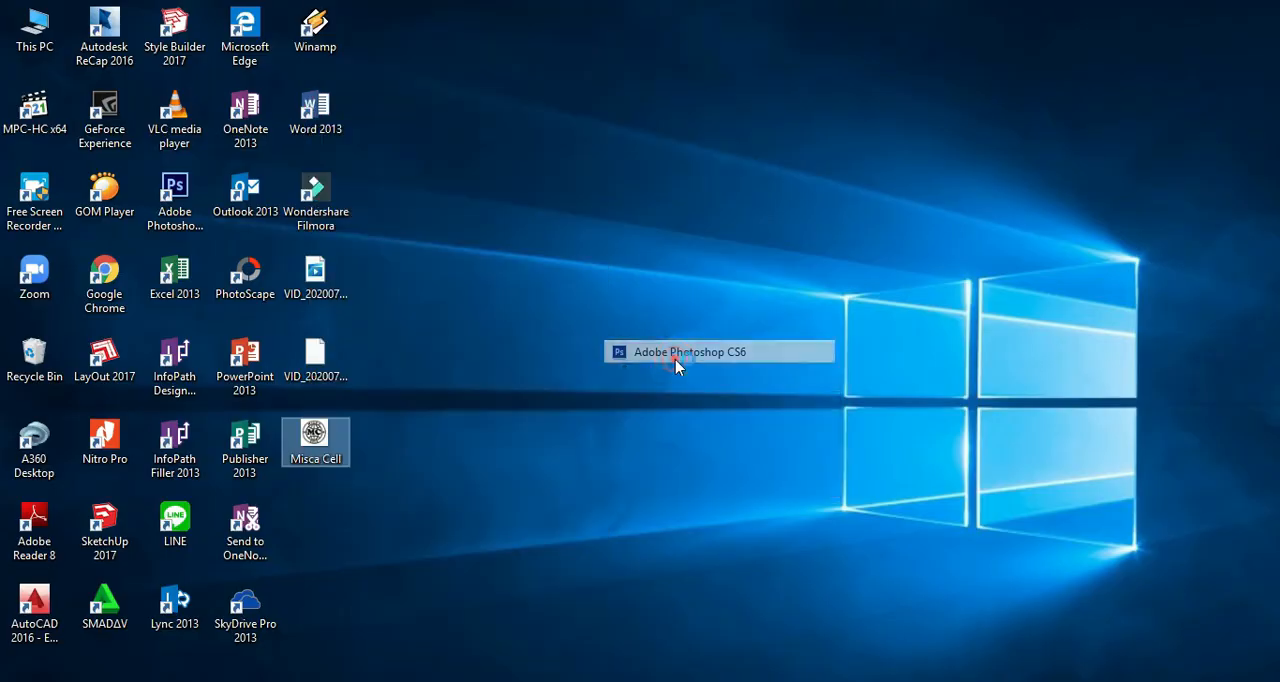
{"action": "left_click", "coordinate": [22, 175]}
{"action": "left_click", "coordinate": [343, 170]}
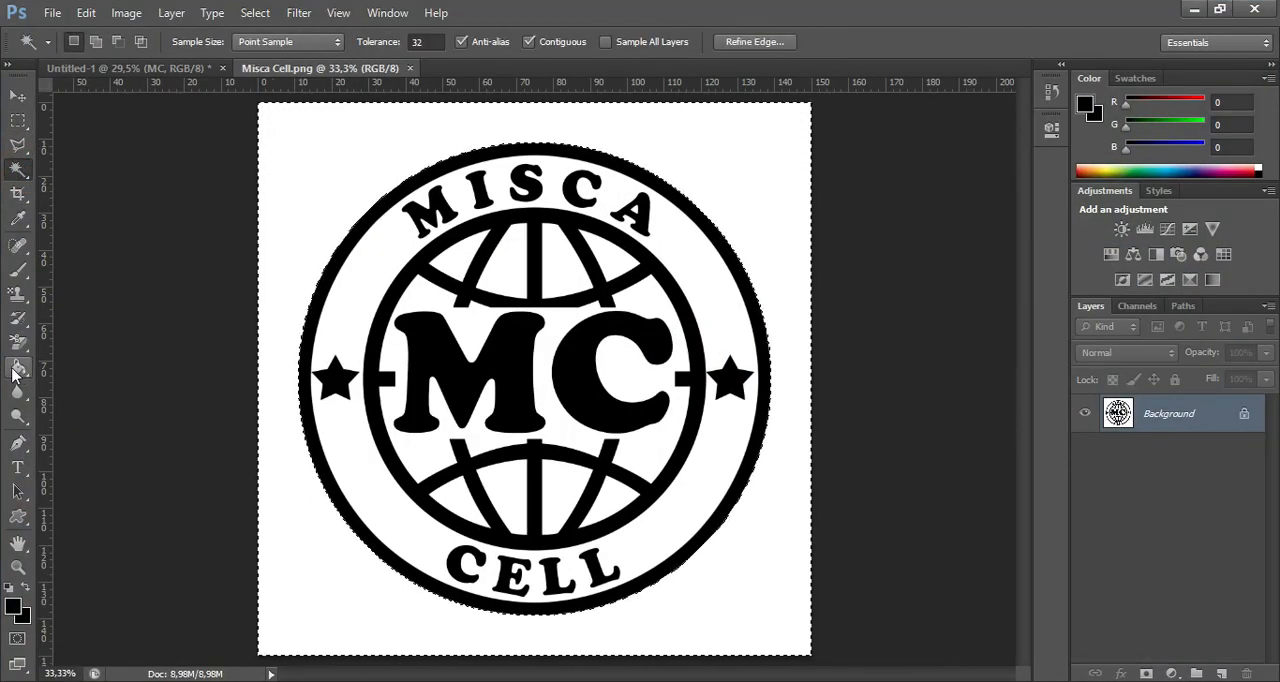
Pick the Background Eraser tool and try filling the selected area outside the ring with black.
{"action": "left_click", "coordinate": [18, 342]}
{"action": "left_click", "coordinate": [60, 357]}
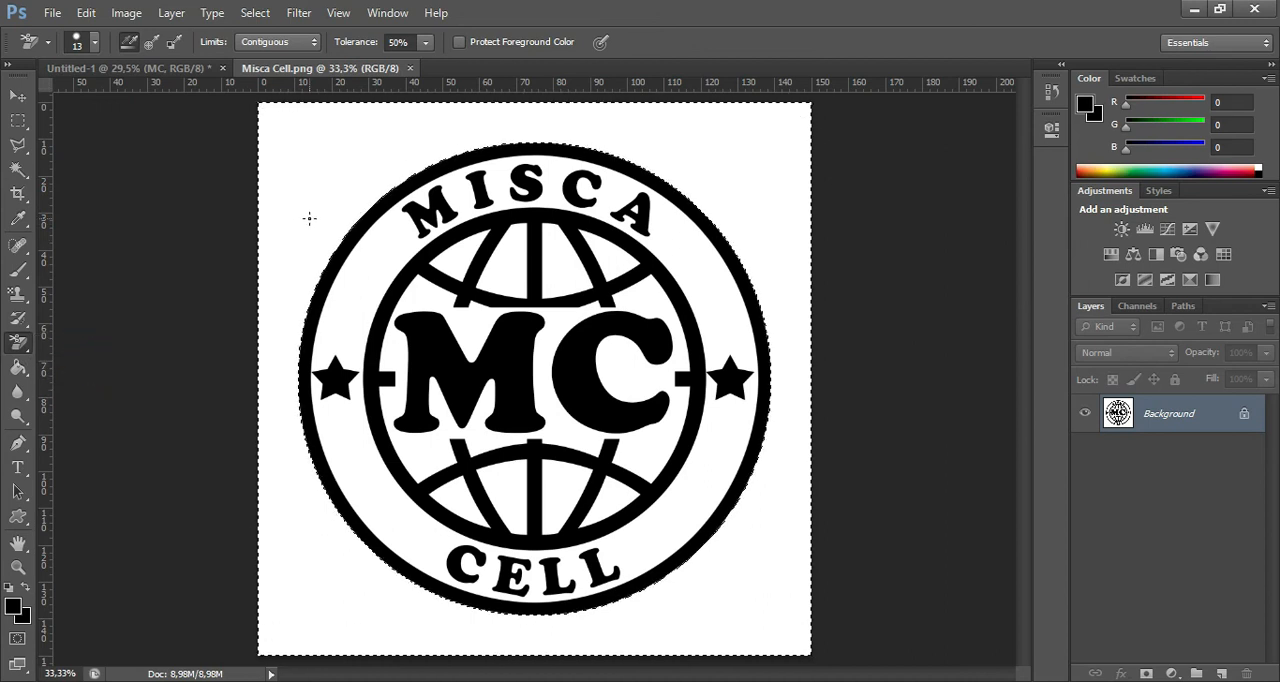
{"action": "key", "text": "shift+F5"}
{"action": "left_click", "coordinate": [749, 194]}
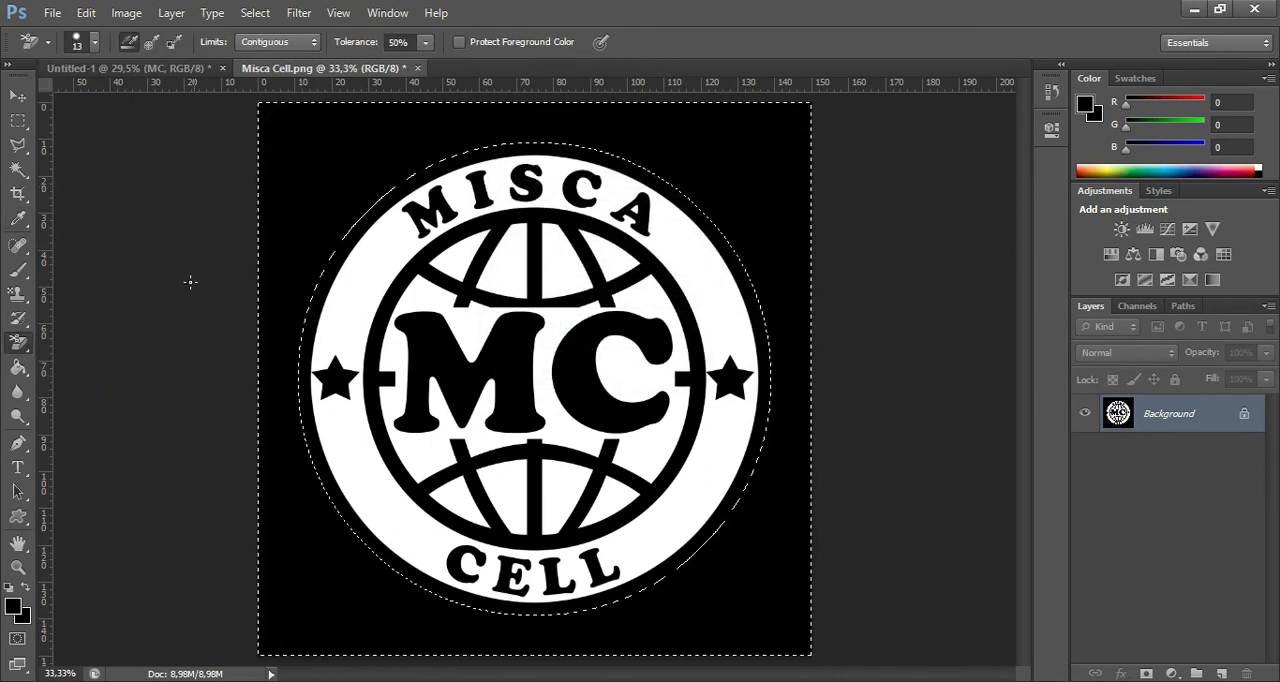
Erase the area outside the outer ring to transparency.
{"action": "left_click", "coordinate": [18, 342]}
{"action": "left_click", "coordinate": [116, 358]}
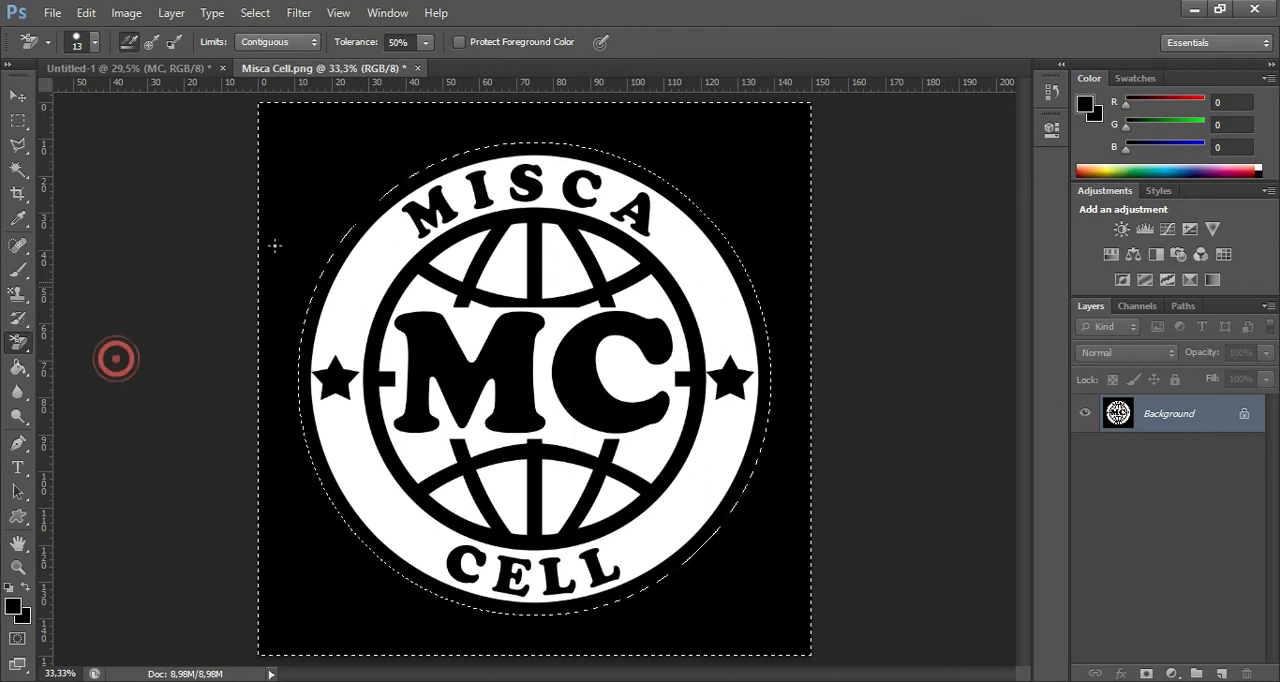
{"action": "left_click", "coordinate": [303, 207]}
{"action": "key", "text": "Delete"}
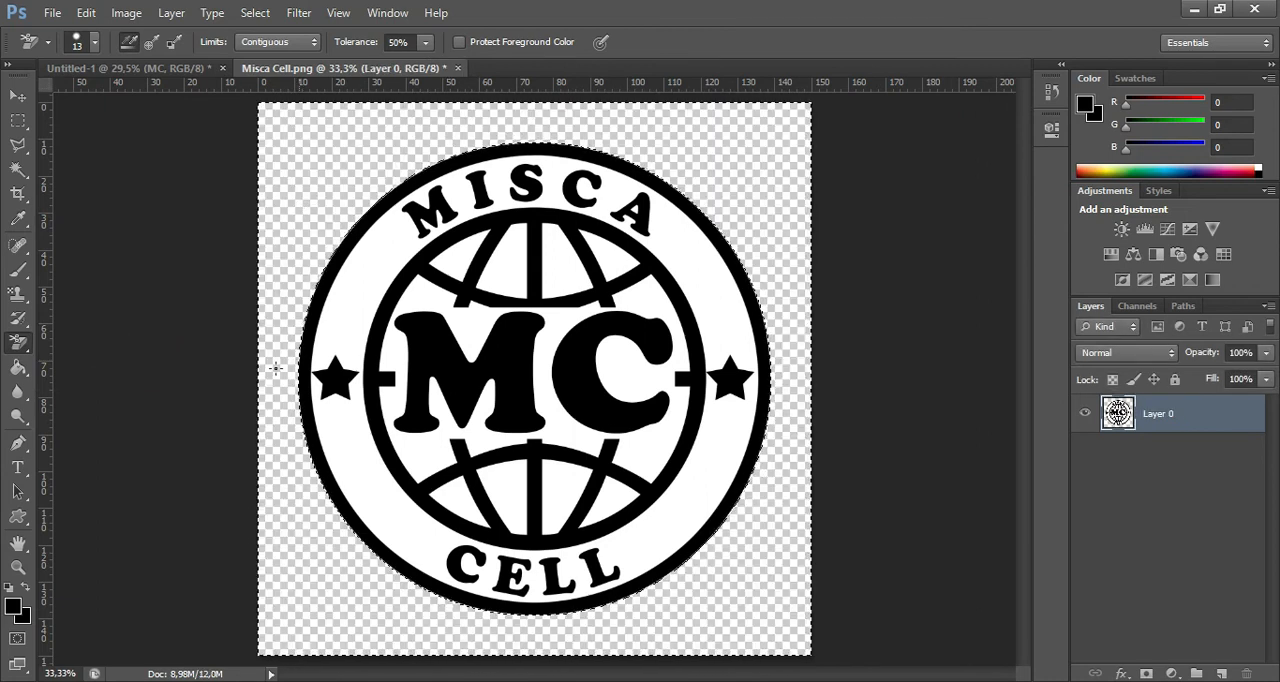
Delete the white band between the two rings and the white area around the MC letters using the Magic Wand.
{"action": "left_click", "coordinate": [18, 168]}
{"action": "left_click", "coordinate": [386, 266]}
{"action": "left_click", "coordinate": [476, 329]}
{"action": "key", "text": "Delete"}
Delete the white segments between the globe lines above the MC letters.
{"action": "left_click", "coordinate": [530, 270]}
{"action": "left_click", "coordinate": [520, 269]}
{"action": "key", "text": "Delete"}
{"action": "left_click", "coordinate": [567, 267]}
{"action": "key", "text": "Delete"}
{"action": "left_click", "coordinate": [606, 260]}
{"action": "key", "text": "Delete"}
{"action": "left_click", "coordinate": [458, 246]}
{"action": "key", "text": "Delete"}
Delete the four white segments between the globe lines below the MC letters.
{"action": "left_click", "coordinate": [505, 494]}
{"action": "key", "text": "Delete"}
{"action": "left_click", "coordinate": [558, 494]}
{"action": "key", "text": "Delete"}
{"action": "left_click", "coordinate": [608, 494]}
{"action": "key", "text": "Delete"}
{"action": "left_click", "coordinate": [458, 494]}
{"action": "key", "text": "Delete"}
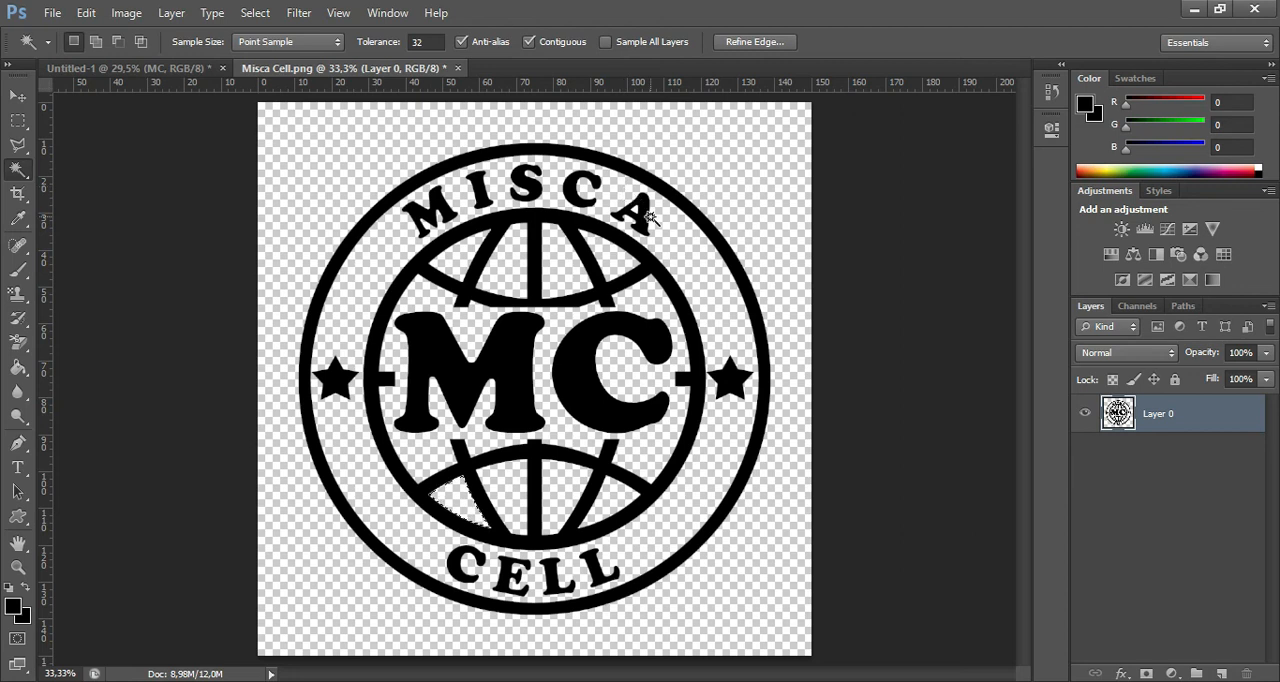
Select and delete the white hole inside the letter A of MISCA.
{"action": "scroll", "coordinate": [650, 218], "scroll_direction": "up", "scroll_amount": 5}
{"action": "left_click", "coordinate": [604, 207]}
{"action": "key", "text": "Delete"}
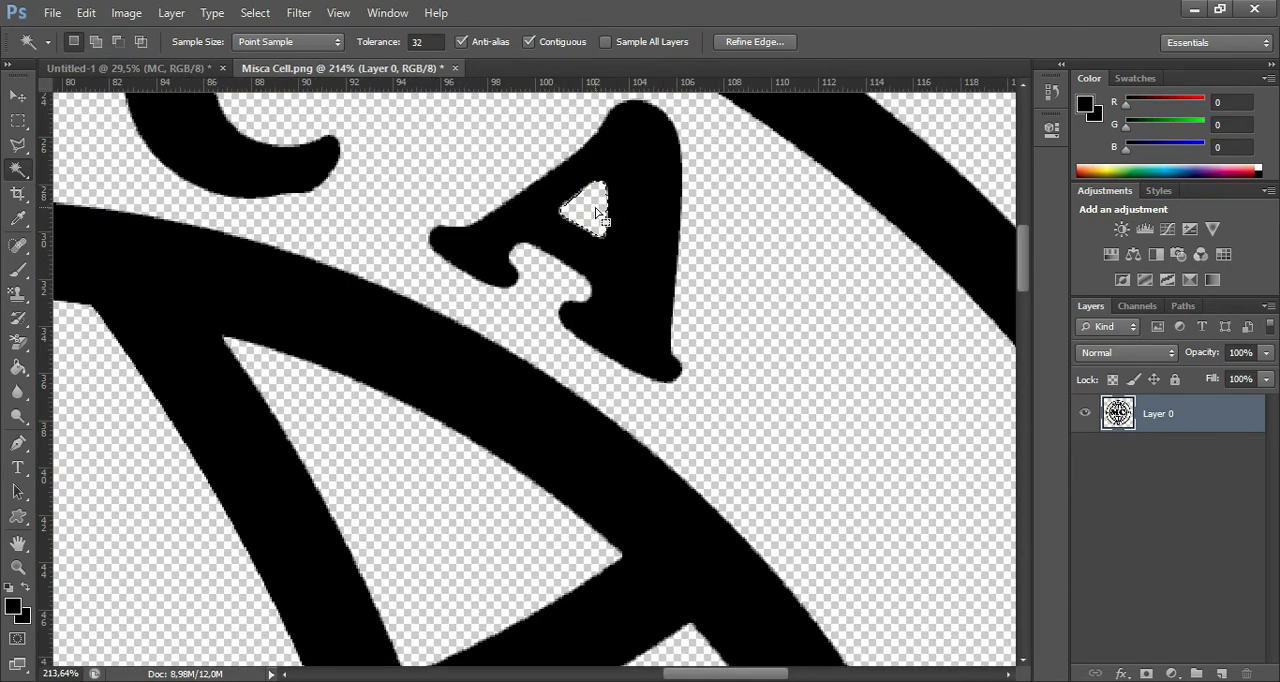
Save the transparent Misca Cell.png, close the document and minimise Photoshop.
{"action": "key", "text": "ctrl+s"}
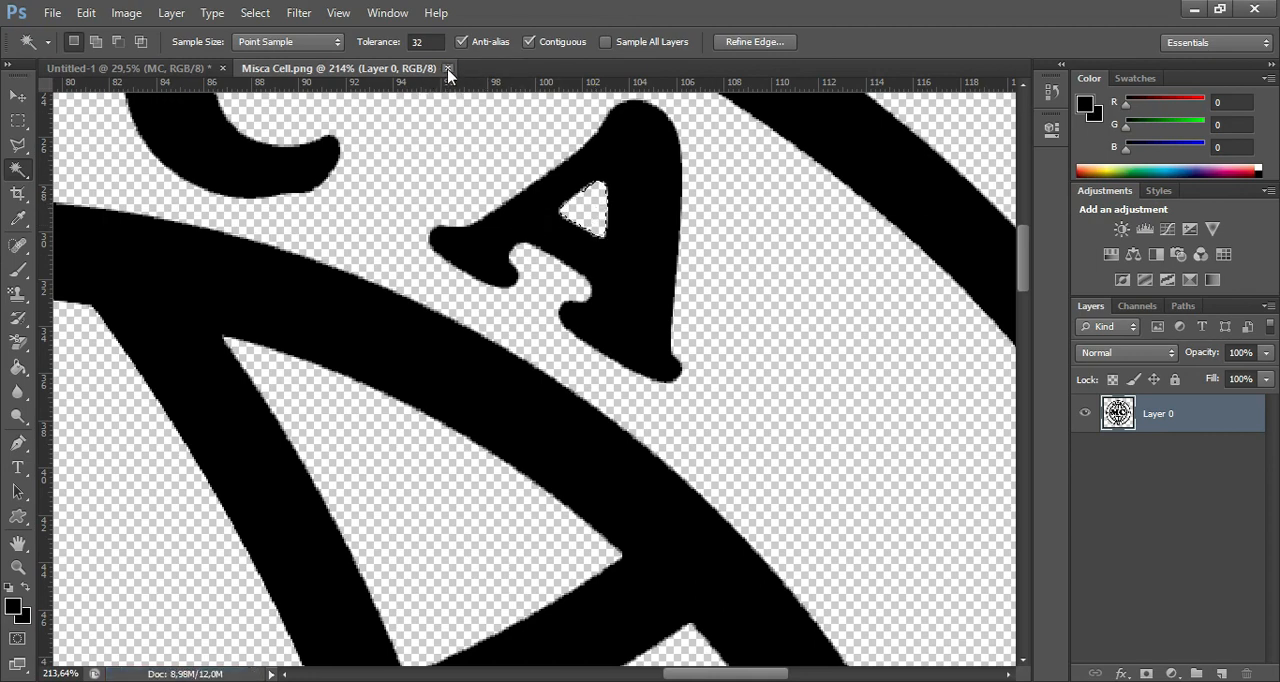
{"action": "left_click", "coordinate": [447, 68]}
{"action": "left_click", "coordinate": [1194, 9]}
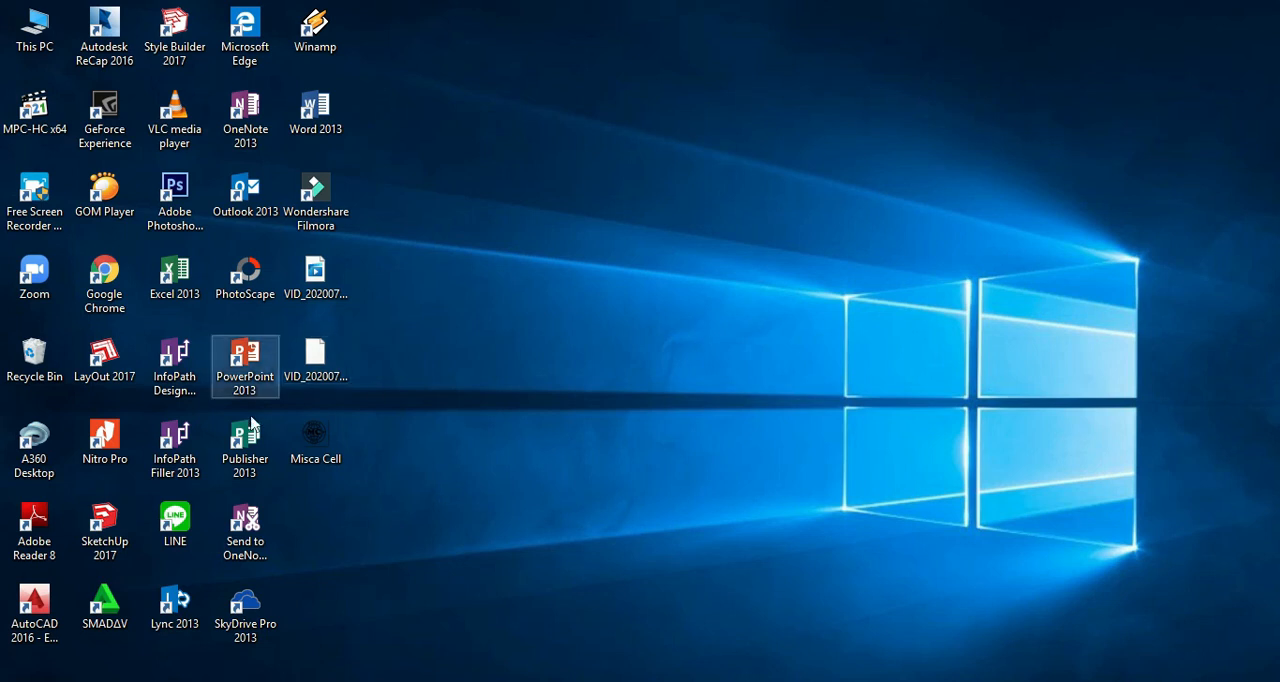
Switch to Excel and create a new blank workbook.
{"action": "left_click", "coordinate": [169, 280]}
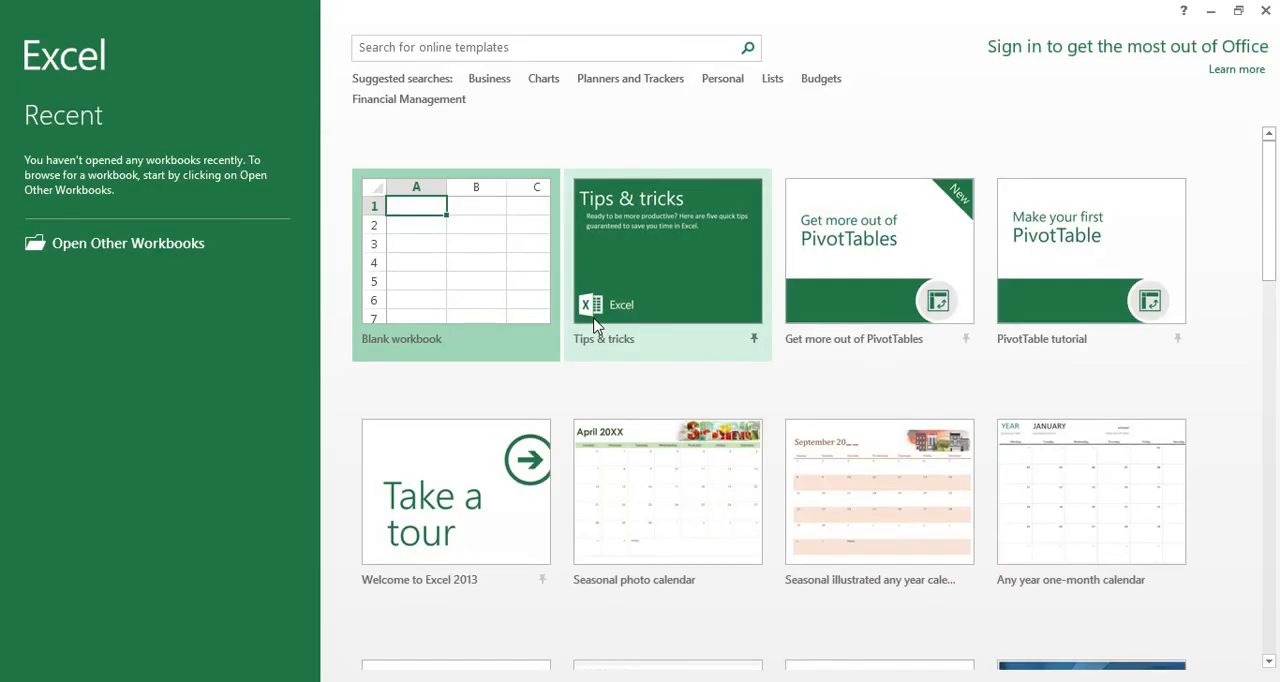
{"action": "left_click", "coordinate": [471, 252]}
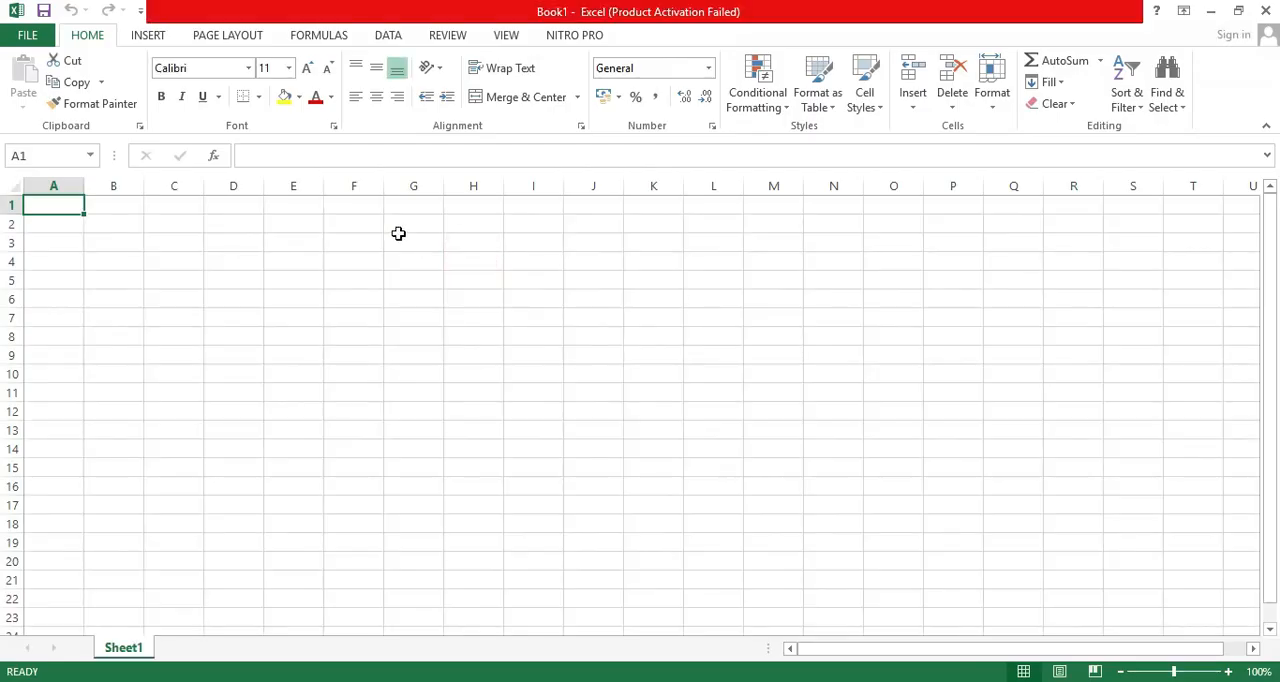
Insert the Misca Cell picture from the Desktop folder into Sheet1.
{"action": "left_click", "coordinate": [140, 34]}
{"action": "left_click", "coordinate": [826, 530]}
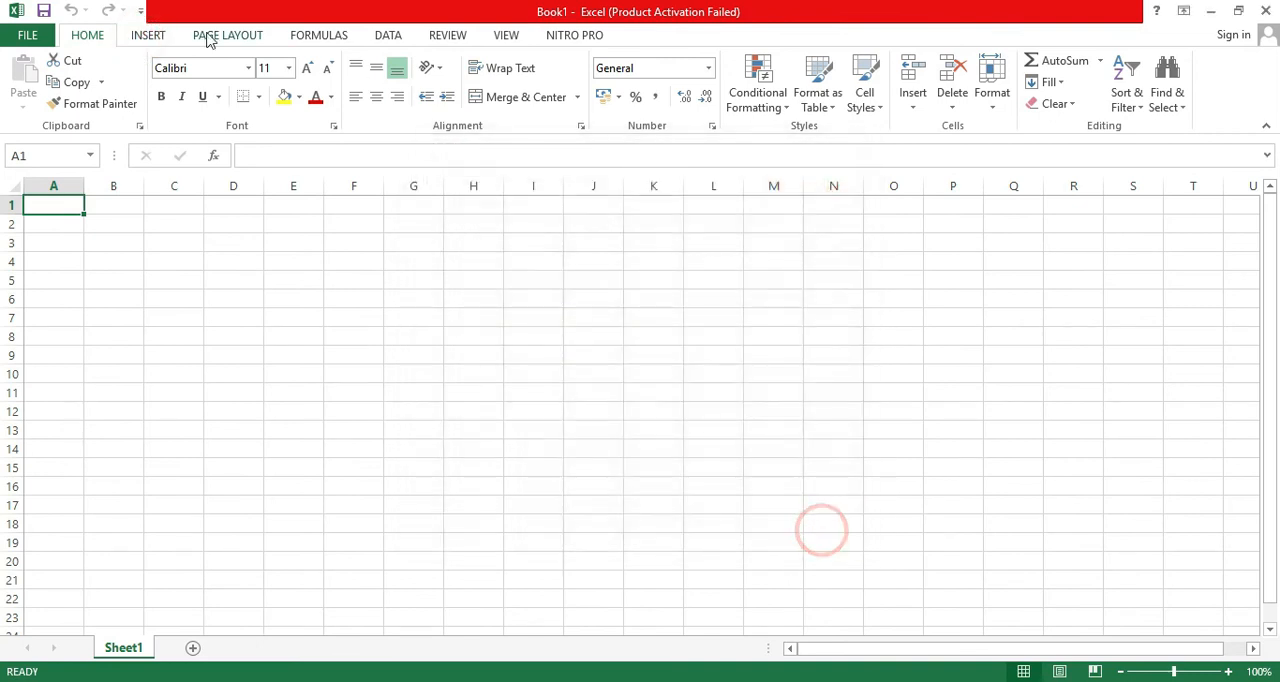
{"action": "left_click", "coordinate": [145, 35]}
{"action": "left_click", "coordinate": [213, 78]}
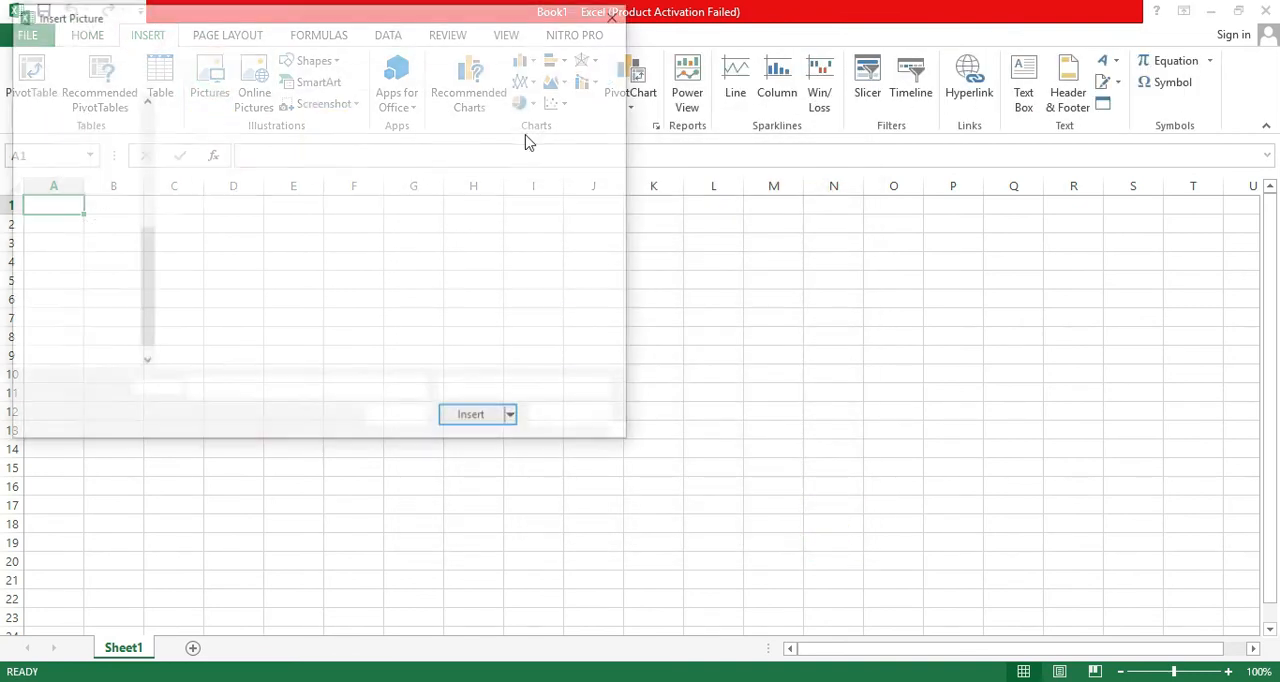
{"action": "left_click", "coordinate": [78, 177]}
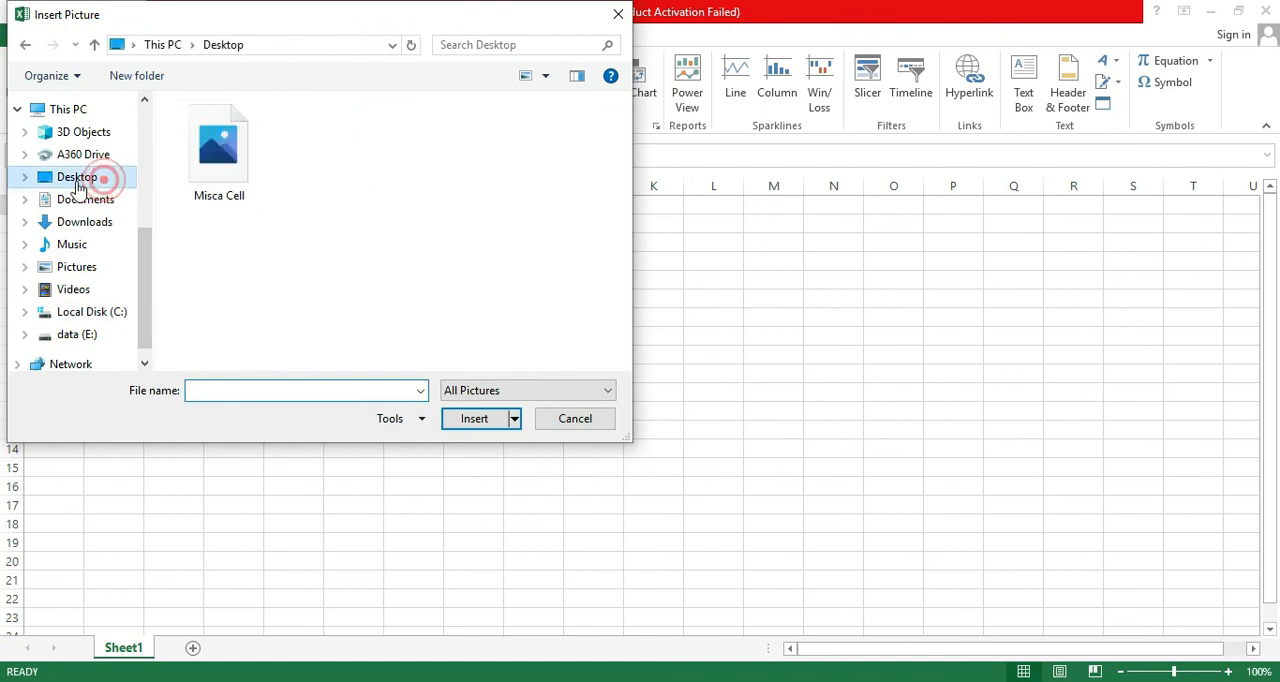
{"action": "left_click", "coordinate": [250, 178]}
{"action": "left_click", "coordinate": [474, 414]}
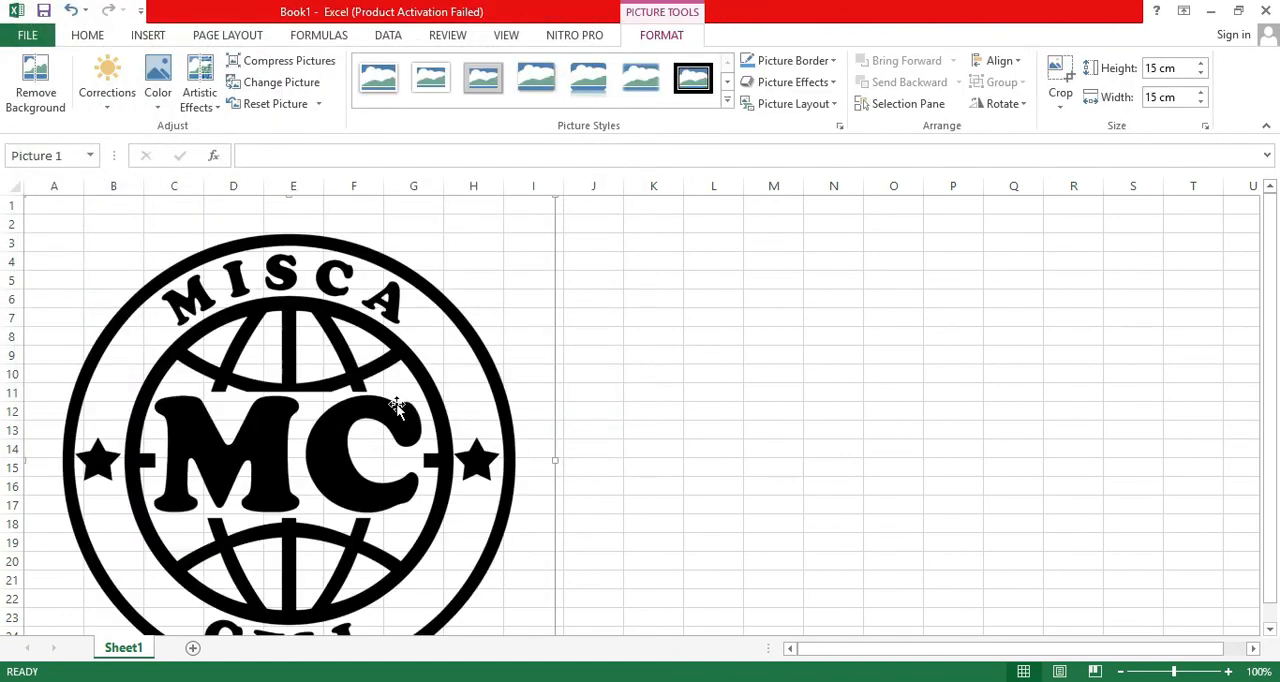
Shrink the logo picture to about 6.32 cm square, place it over cells A1 to D12, and deselect it.
{"action": "left_click_drag", "start_coordinate": [373, 364], "coordinate": [612, 398]}
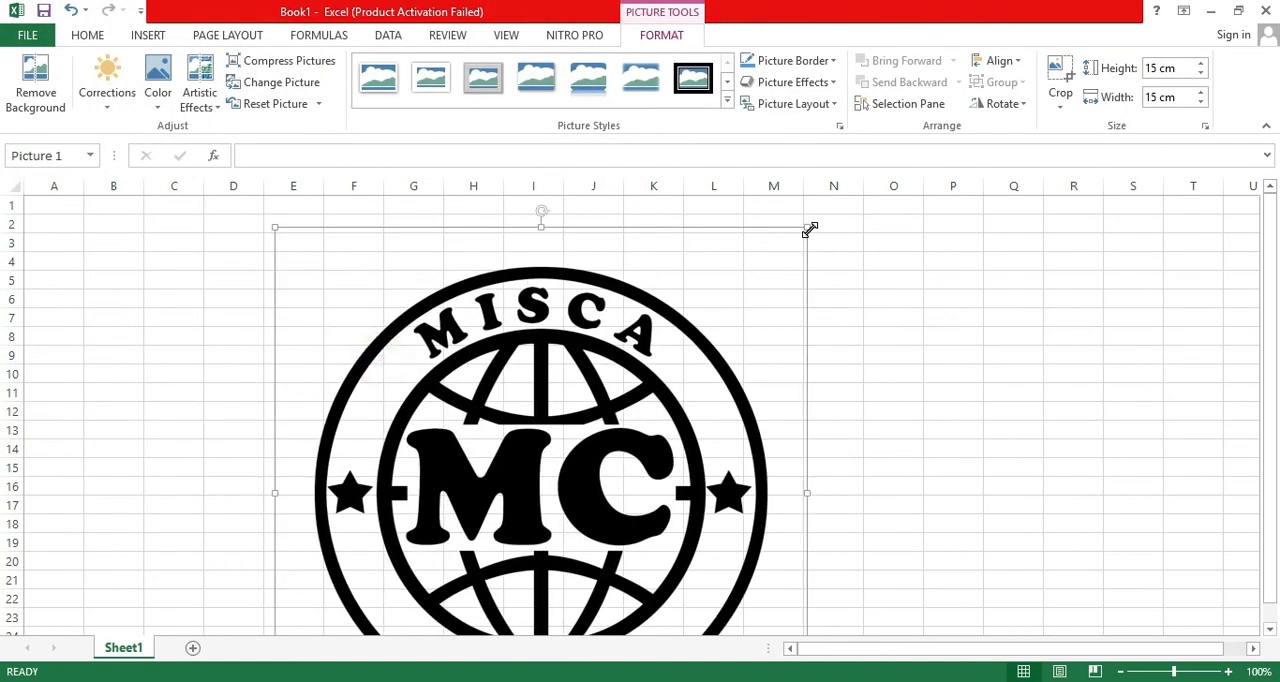
{"action": "left_click_drag", "start_coordinate": [806, 228], "coordinate": [600, 428]}
{"action": "left_click_drag", "start_coordinate": [523, 457], "coordinate": [529, 322]}
{"action": "left_click_drag", "start_coordinate": [480, 430], "coordinate": [277, 364]}
{"action": "left_click_drag", "start_coordinate": [406, 530], "coordinate": [305, 430]}
{"action": "left_click_drag", "start_coordinate": [257, 366], "coordinate": [201, 342]}
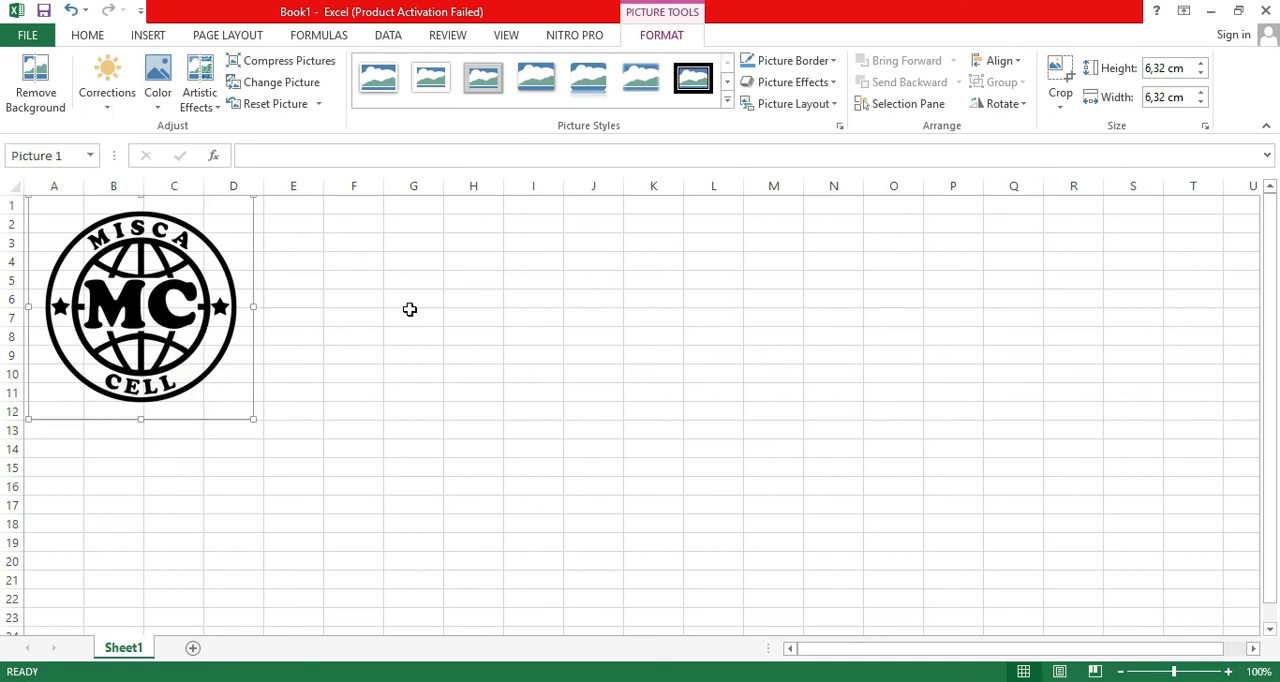
{"action": "left_click", "coordinate": [346, 296]}
{"action": "left_click", "coordinate": [330, 352]}
{"action": "scroll", "coordinate": [319, 381], "scroll_direction": "down", "scroll_amount": 3}
{"action": "scroll", "coordinate": [319, 380], "scroll_direction": "up", "scroll_amount": 3}
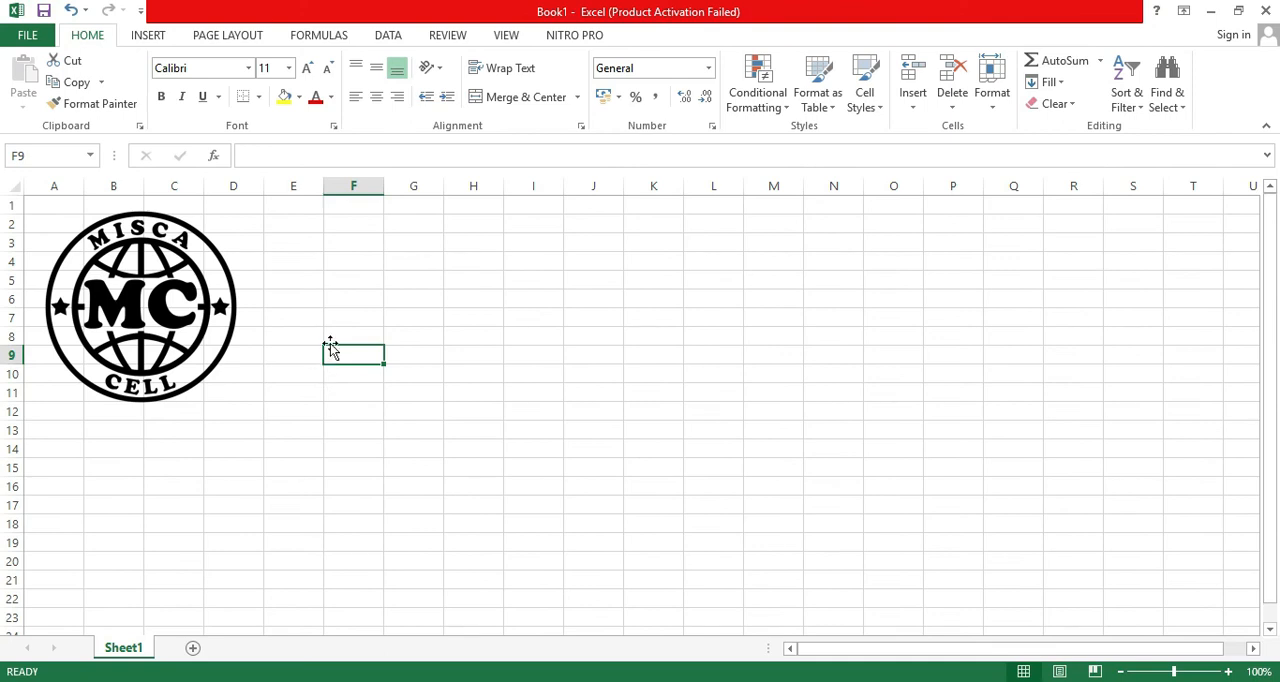